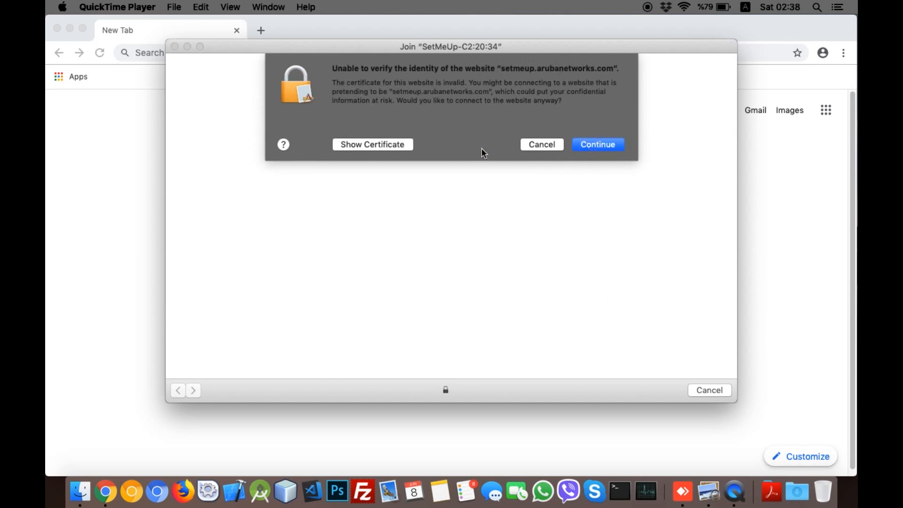
# Step: Accept the certificate and browser warnings, then log in with the controller's username and password
pyautogui.click(595, 143)
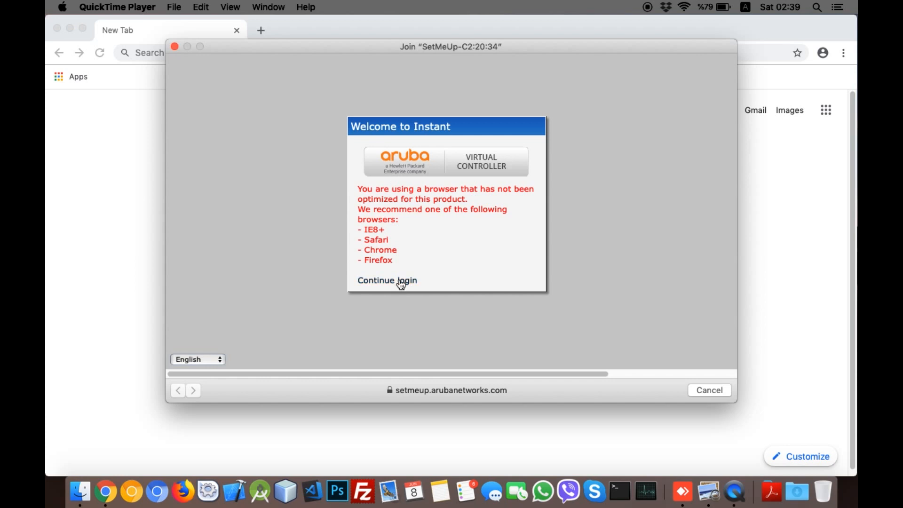
pyautogui.click(401, 284)
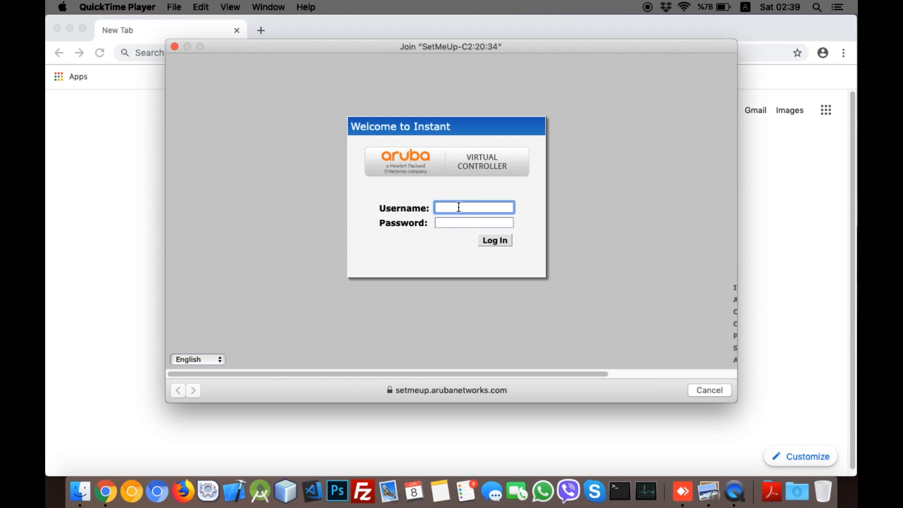
pyautogui.write('admin')
pyautogui.press('Tab')
pyautogui.write('admin')
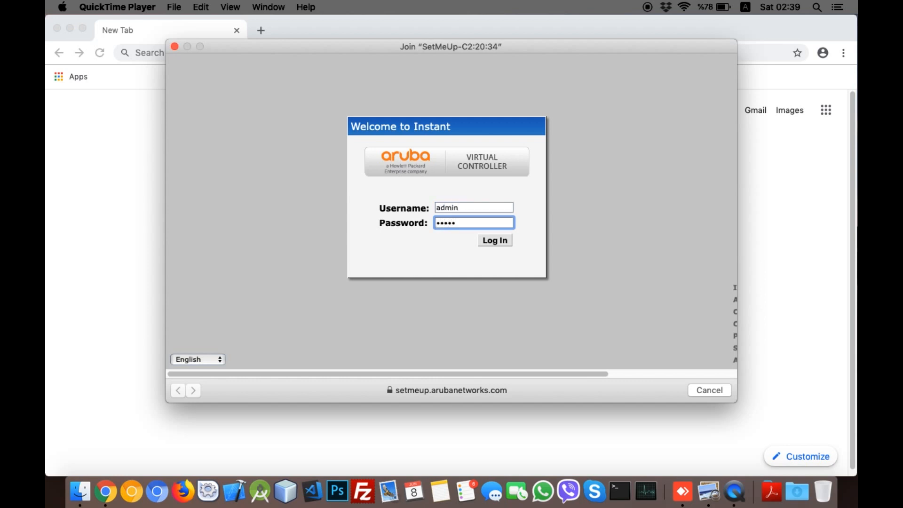
pyautogui.click(495, 242)
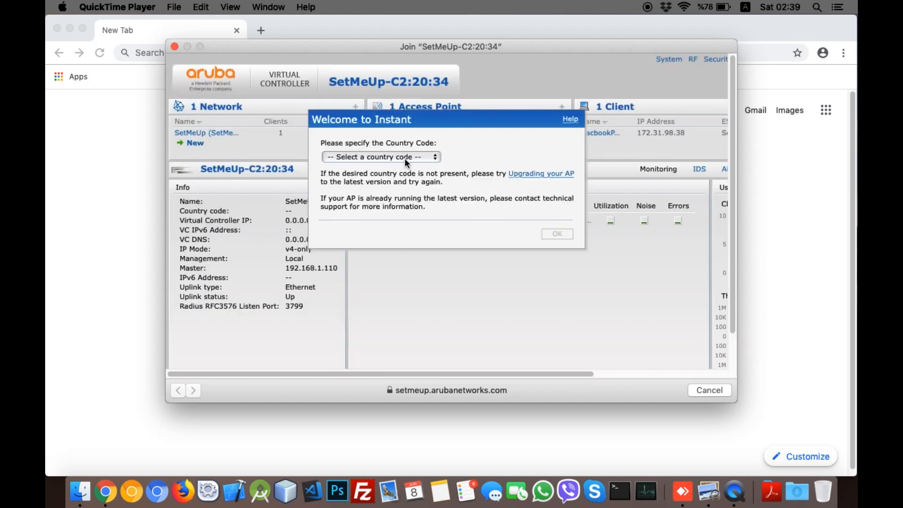
# Step: Set the country code to TR - Turkey and close the Enable Cloud Management offer
pyautogui.click(406, 160)
pyautogui.scroll(-10, 387, 326)
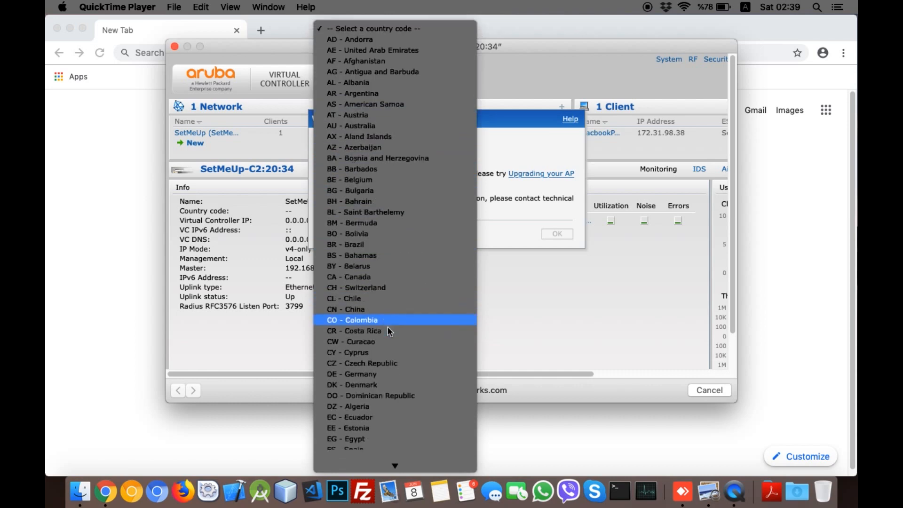
pyautogui.scroll(-15, 388, 331)
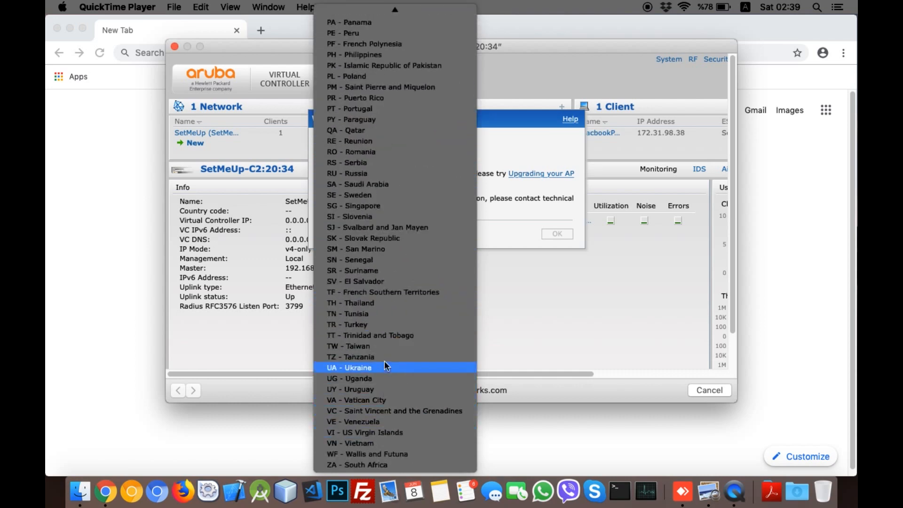
pyautogui.click(392, 324)
pyautogui.click(554, 233)
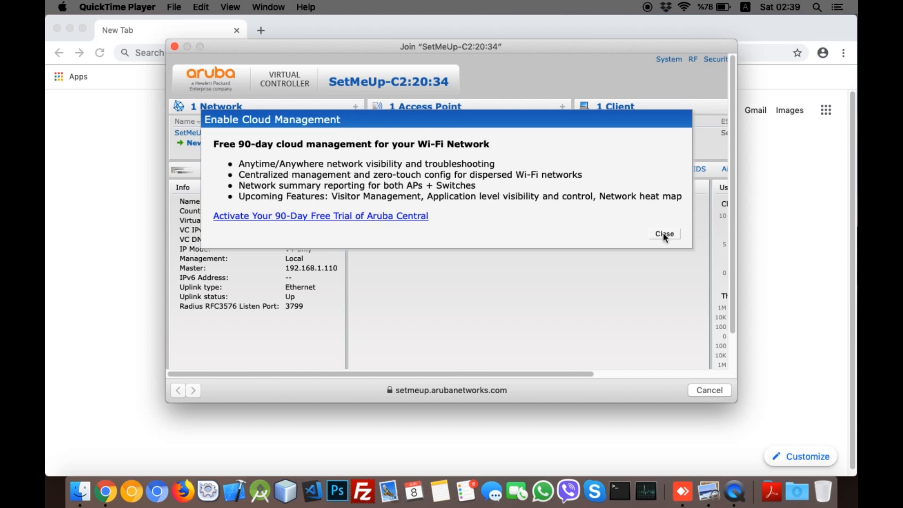
pyautogui.click(664, 235)
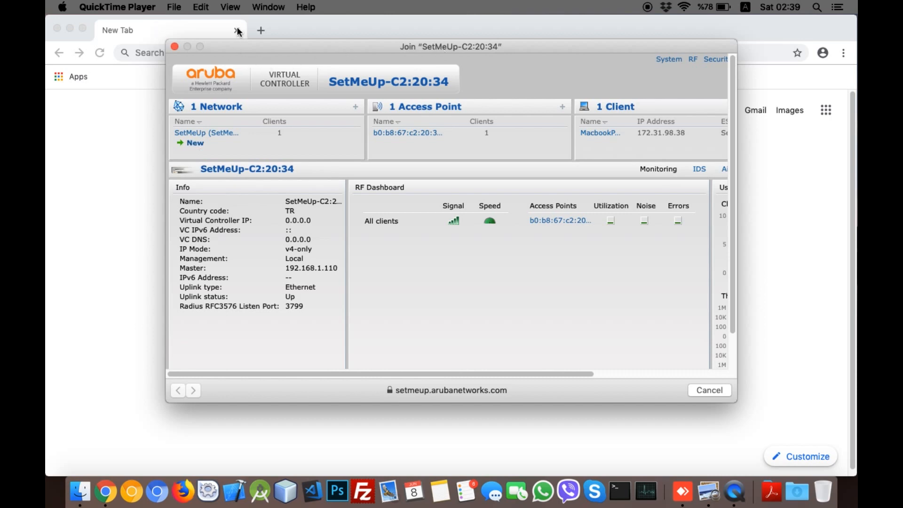
pyautogui.click(174, 46)
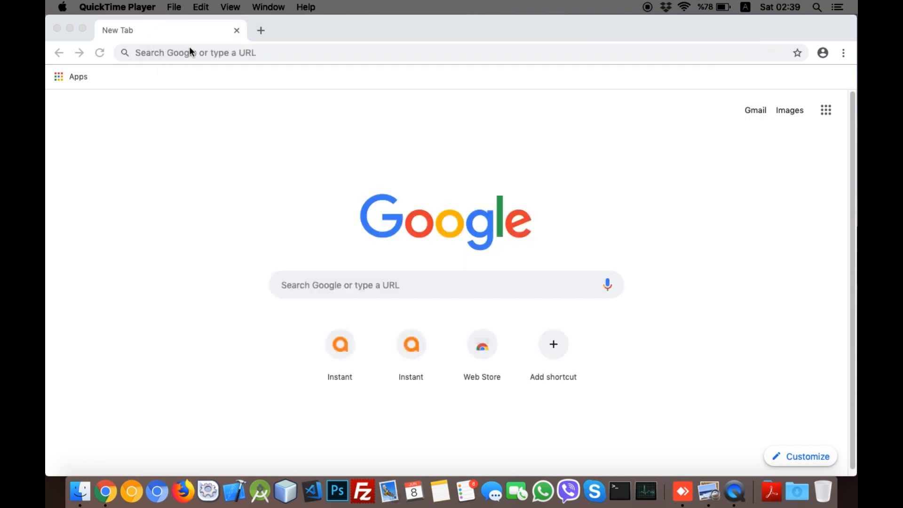
pyautogui.click(188, 49)
pyautogui.write('https://setmeup.arubanetworks.com:4343')
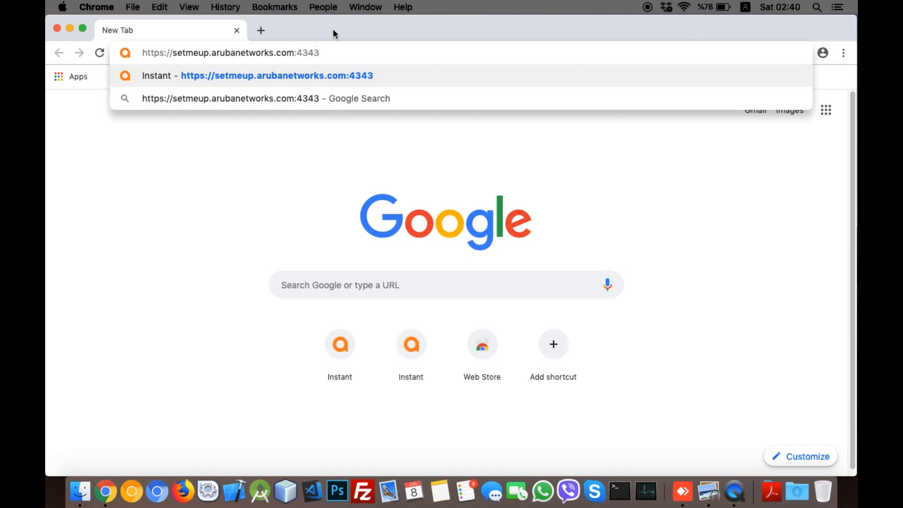
pyautogui.press('Return')
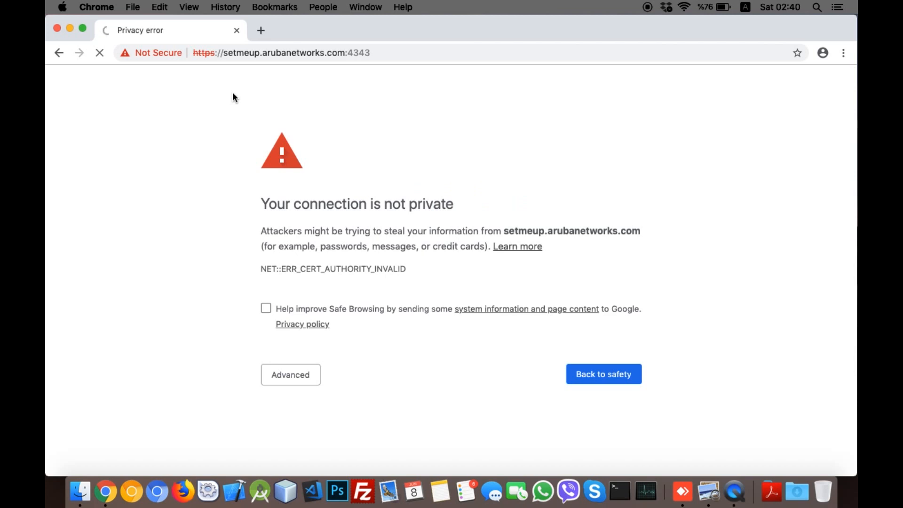
pyautogui.click(279, 379)
pyautogui.scroll(-2, 292, 383)
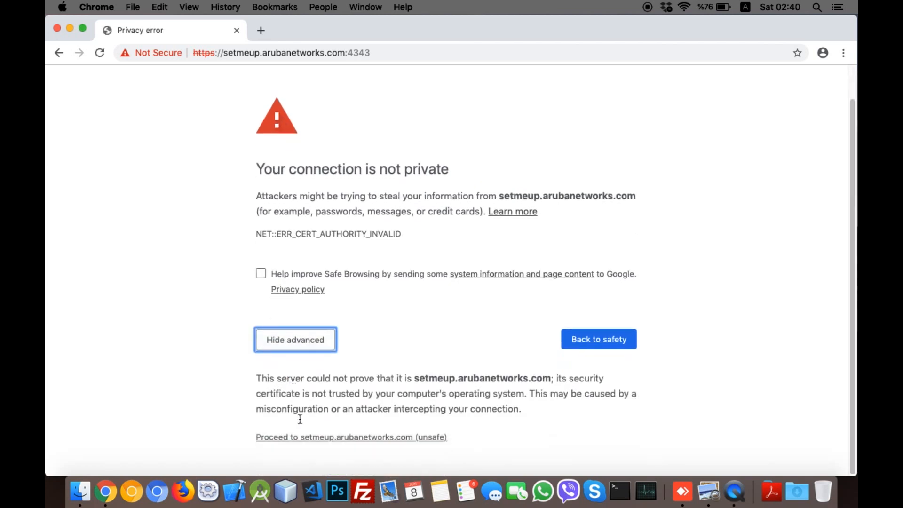
pyautogui.click(300, 438)
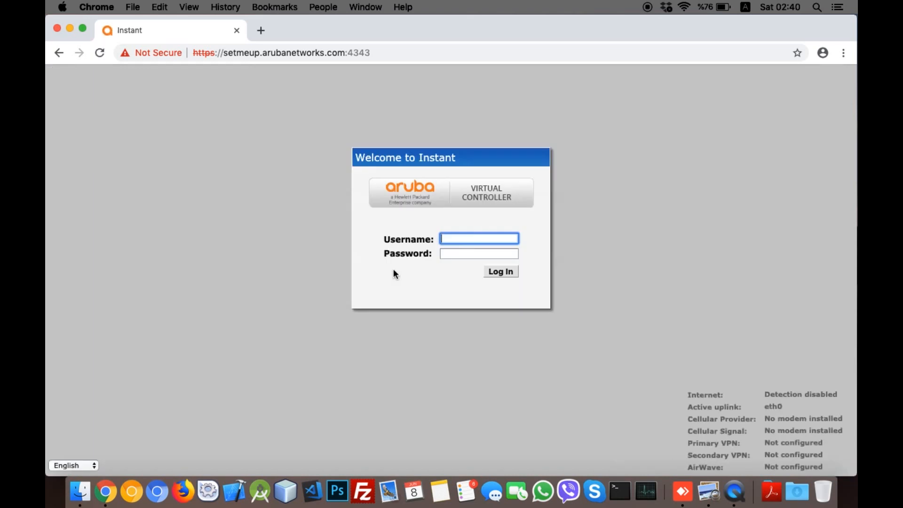
# Step: Enter the controller's username and password on the Welcome to Instant page and submit
pyautogui.write('admin')
pyautogui.press('Tab')
pyautogui.write('admin')
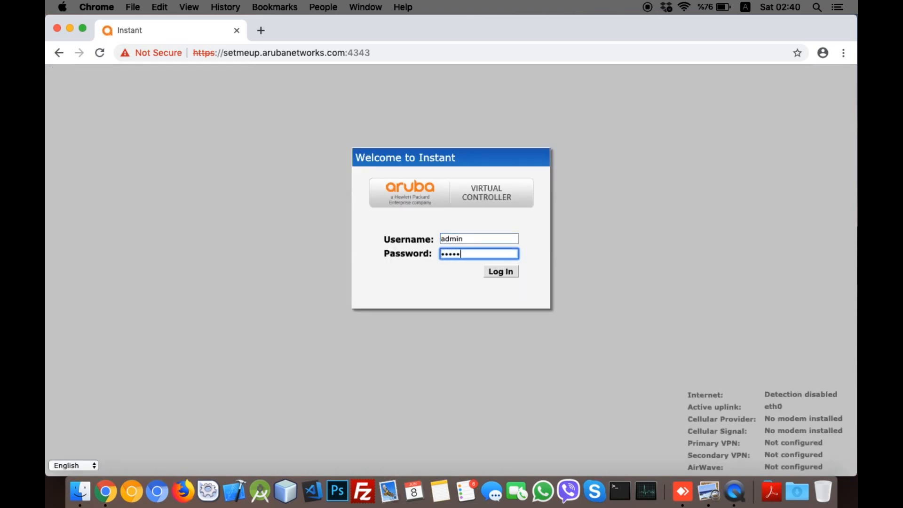
pyautogui.press('Return')
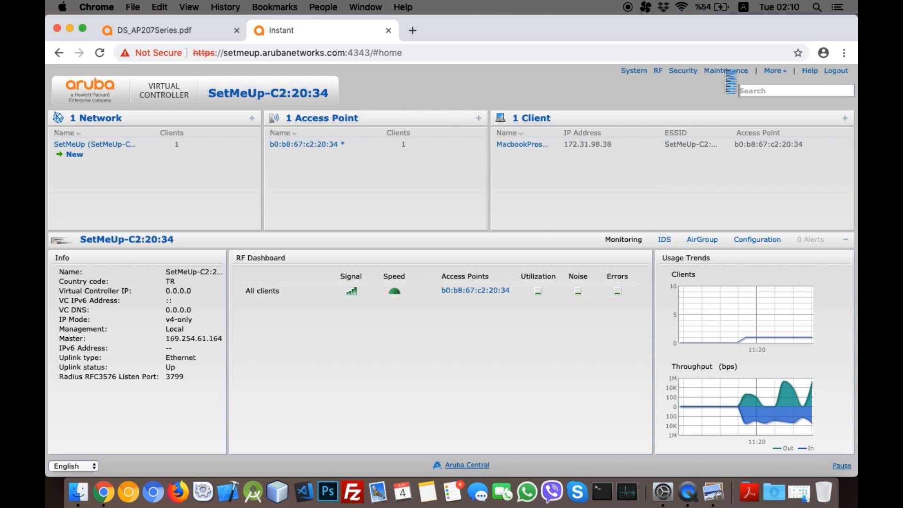
# Step: Convert access point b0:b8:67:c2:20:34 to a Standalone AP via Maintenance > Convert, confirming the reboot
pyautogui.click(726, 70)
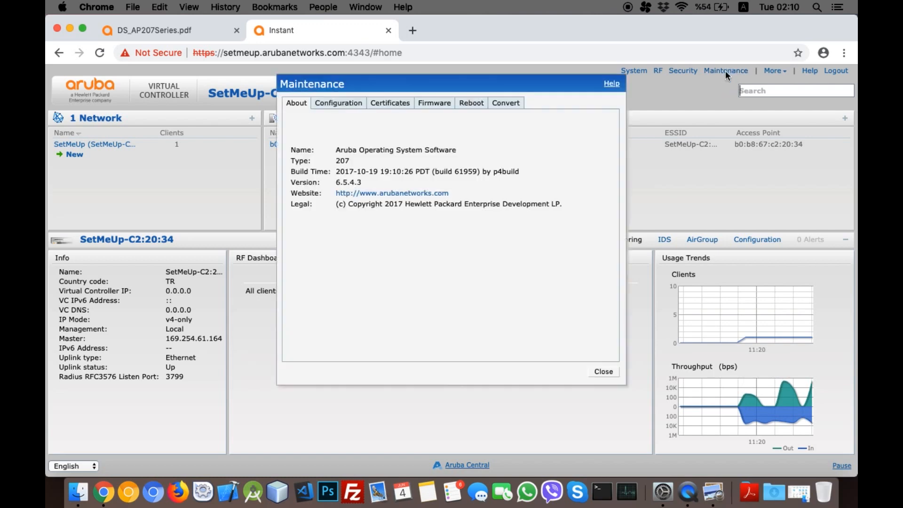
pyautogui.click(505, 103)
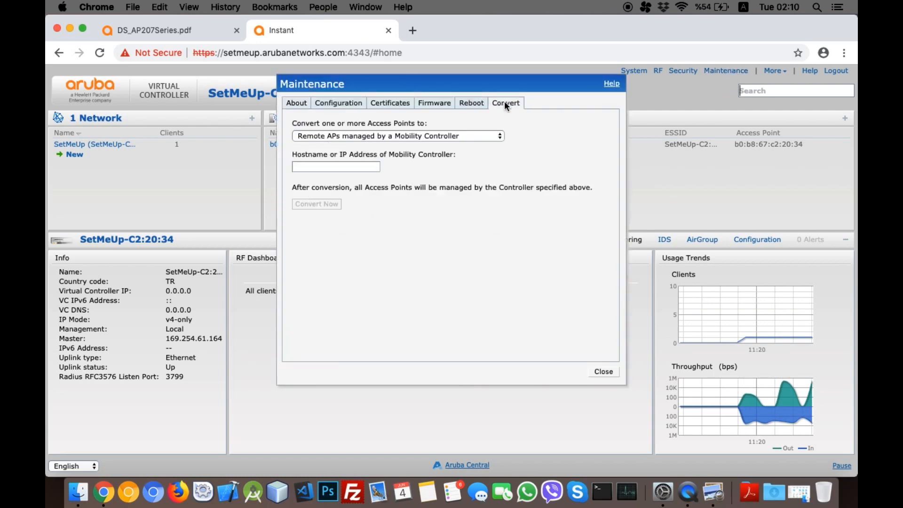
pyautogui.click(406, 136)
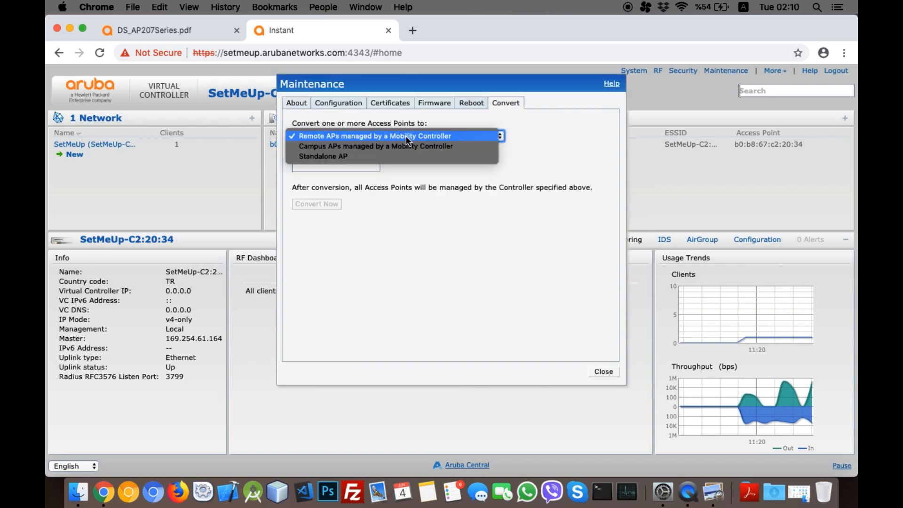
pyautogui.click(369, 158)
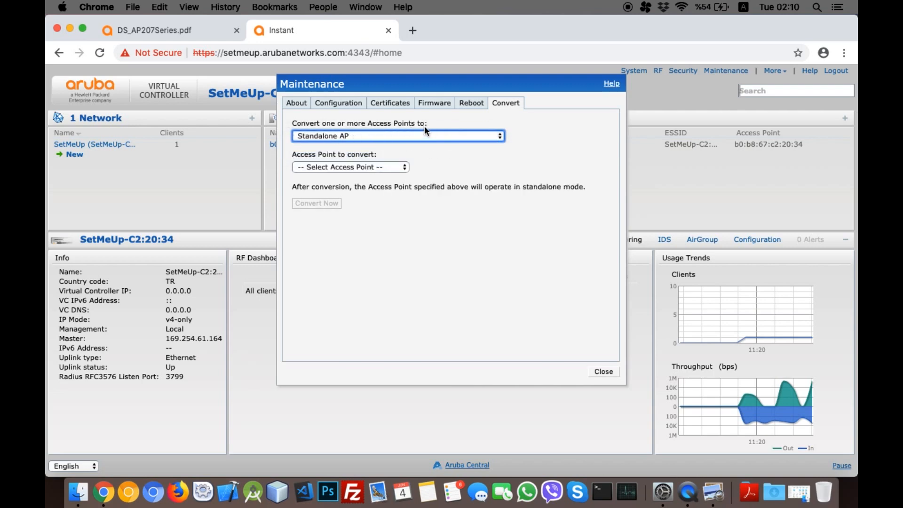
pyautogui.click(368, 167)
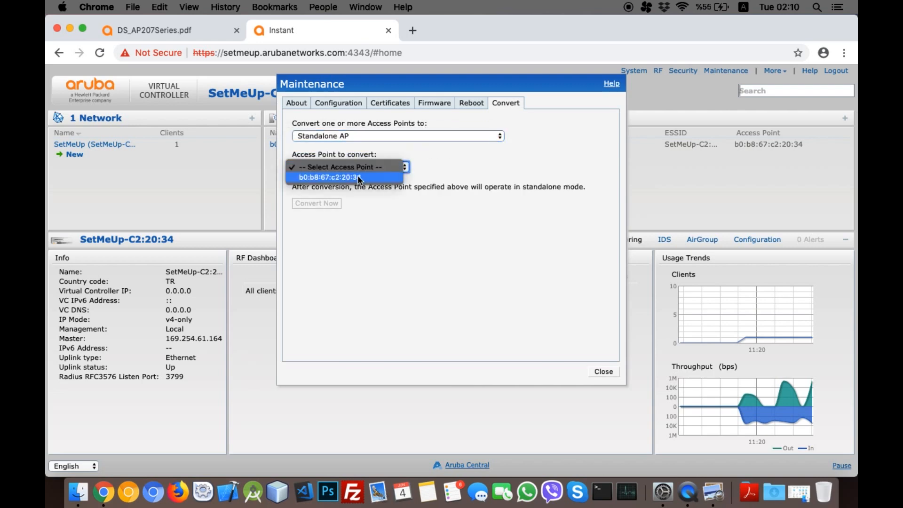
pyautogui.click(357, 175)
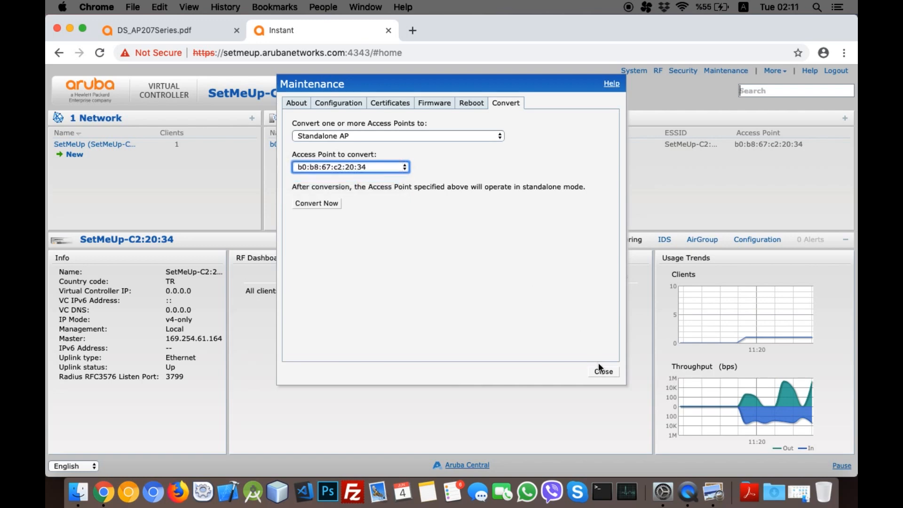
pyautogui.click(319, 206)
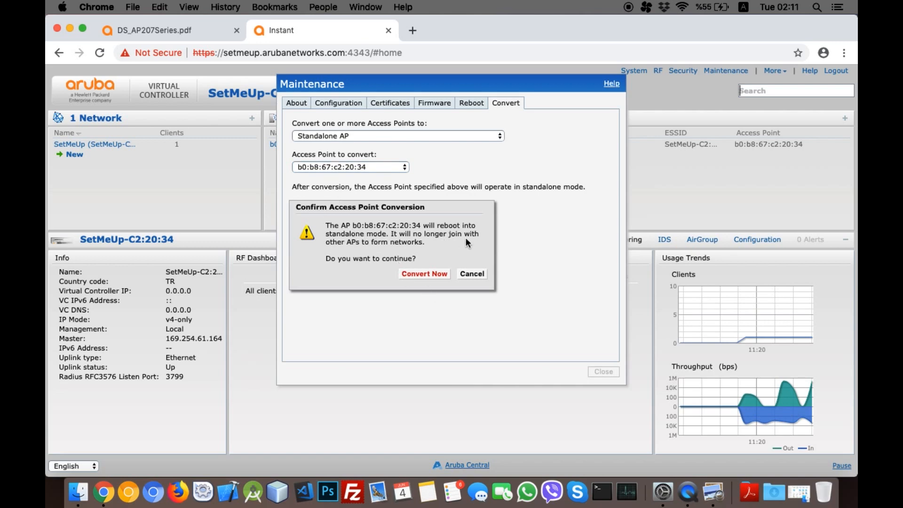
pyautogui.click(425, 273)
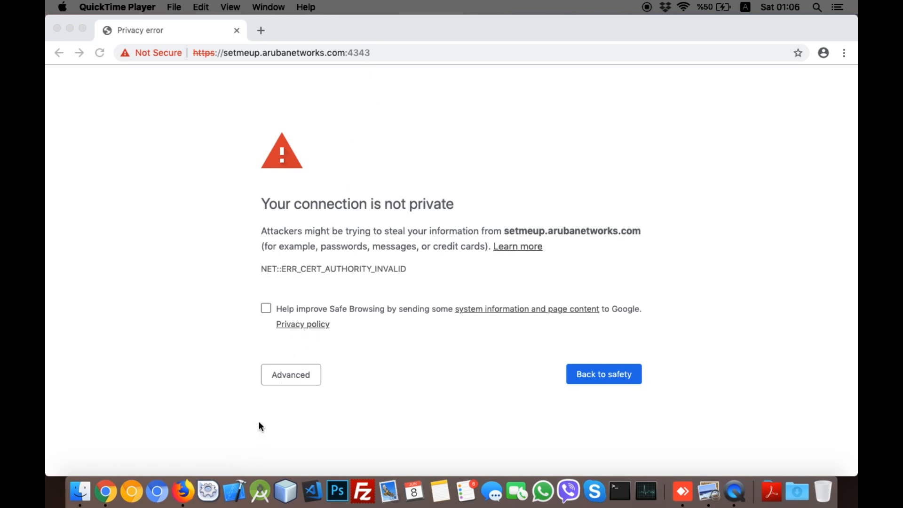
# Step: Proceed past the privacy warning to the rebooted setmeup controller page
pyautogui.click(288, 374)
pyautogui.click(288, 375)
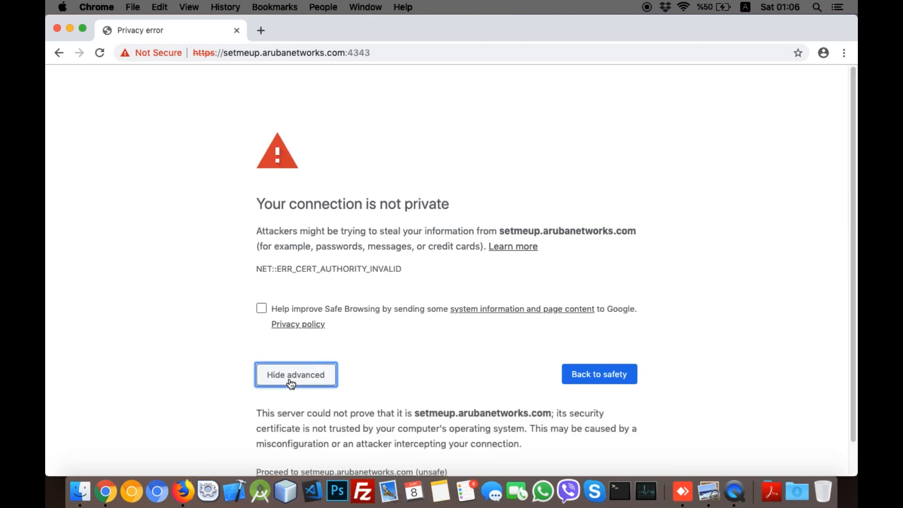
pyautogui.click(227, 432)
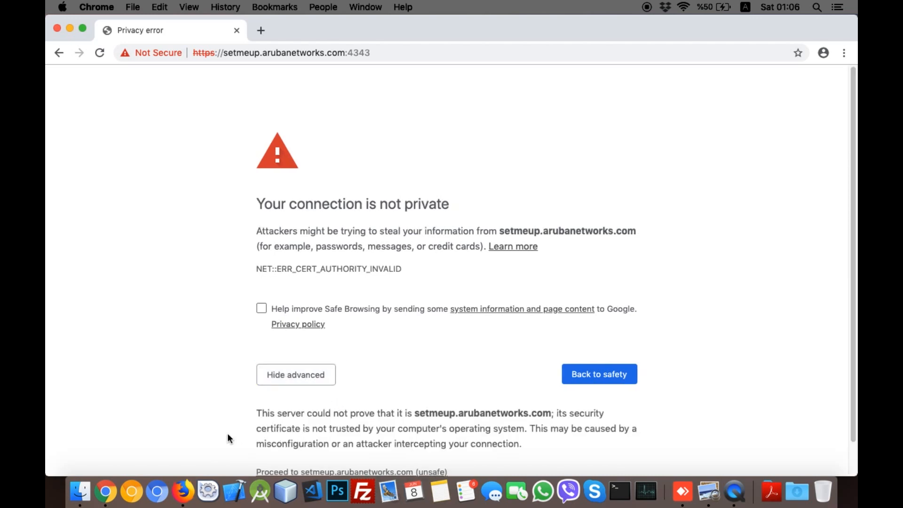
pyautogui.scroll(-2, 227, 433)
pyautogui.click(285, 437)
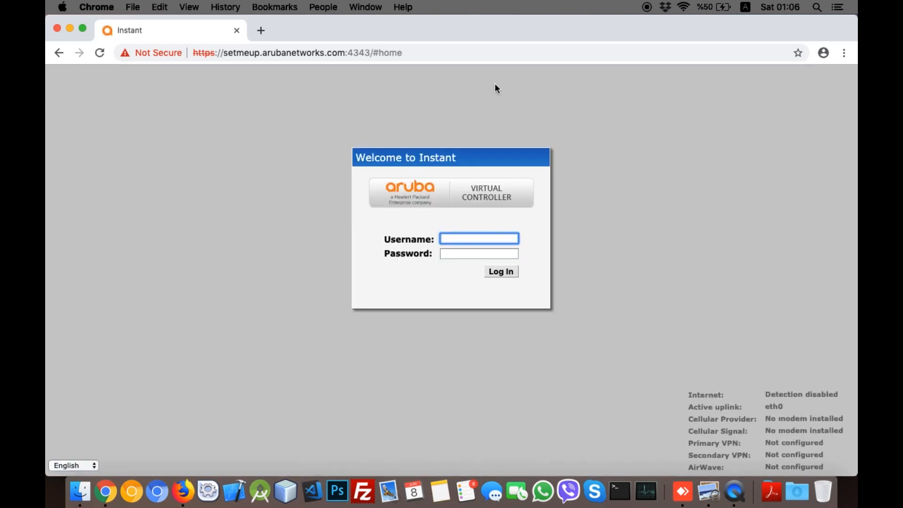
# Step: Log in with the username and password and close the Enable Cloud Management offer
pyautogui.write('admin')
pyautogui.press('Tab')
pyautogui.write('admin')
pyautogui.press('Return')
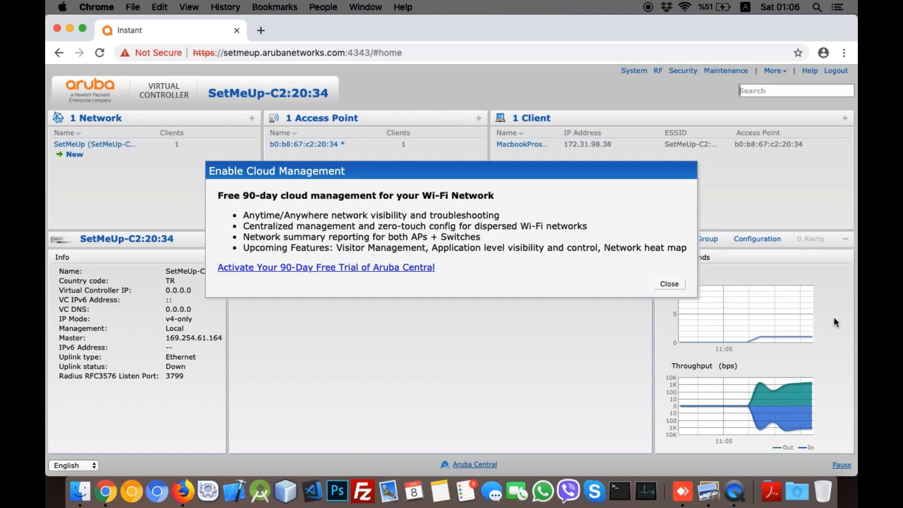
pyautogui.click(663, 284)
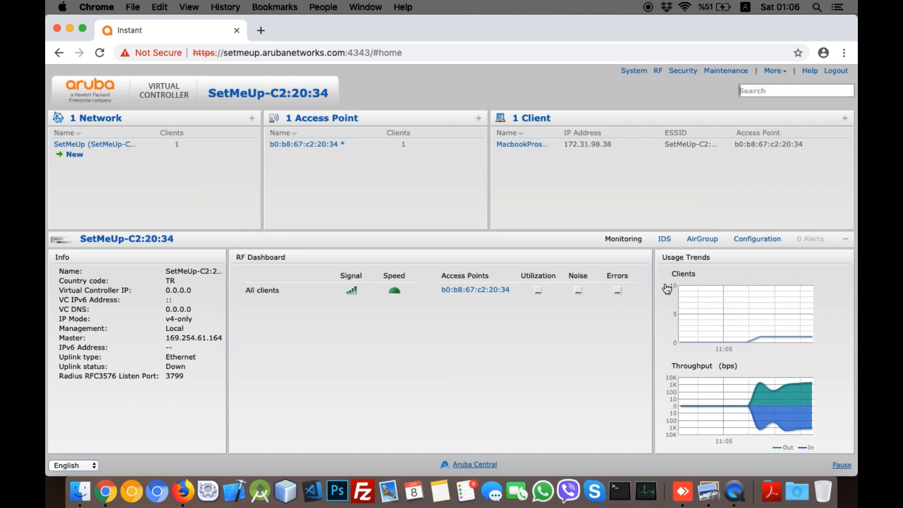
# Step: In Maintenance > Convert, try Campus APs then Remote APs as targets, then close without converting
pyautogui.moveTo(771, 62)
pyautogui.click(729, 72)
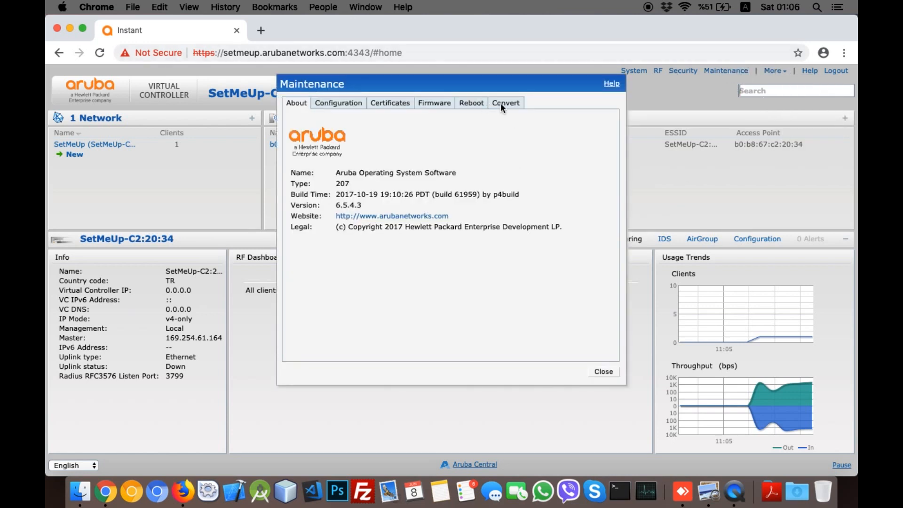
pyautogui.click(507, 103)
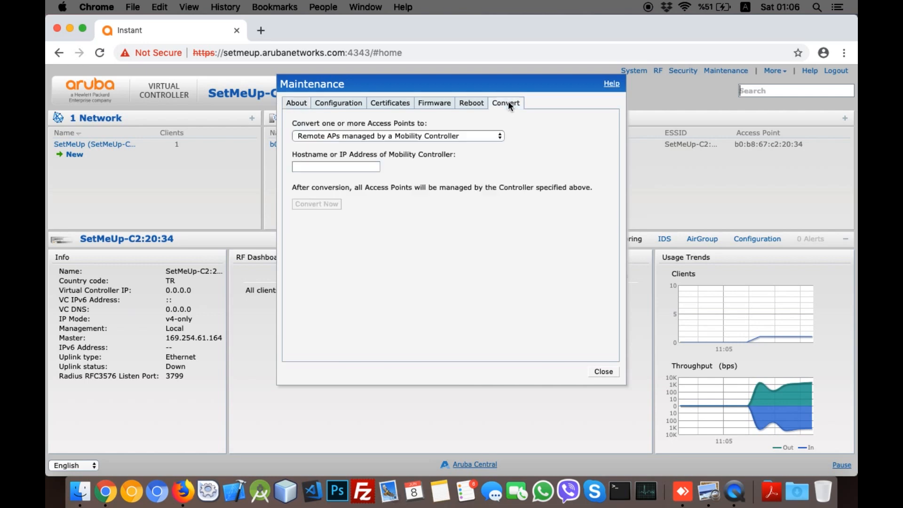
pyautogui.click(464, 138)
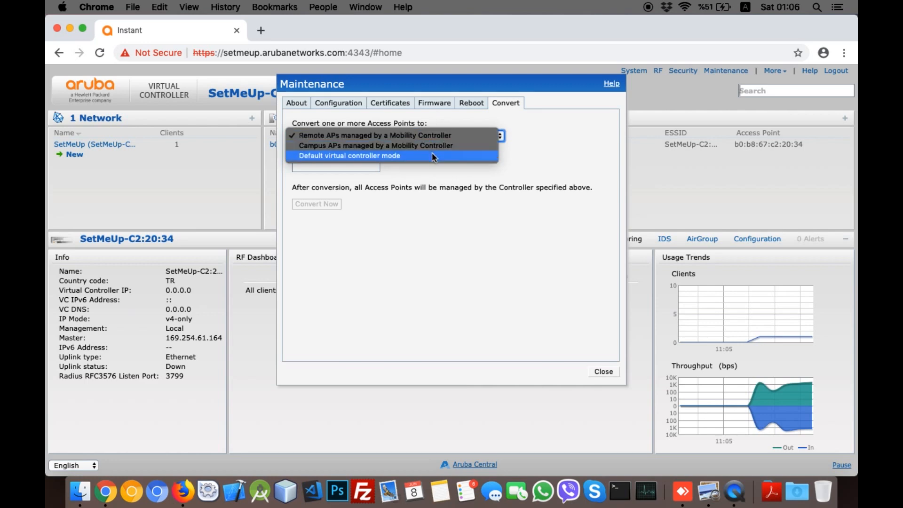
pyautogui.click(469, 144)
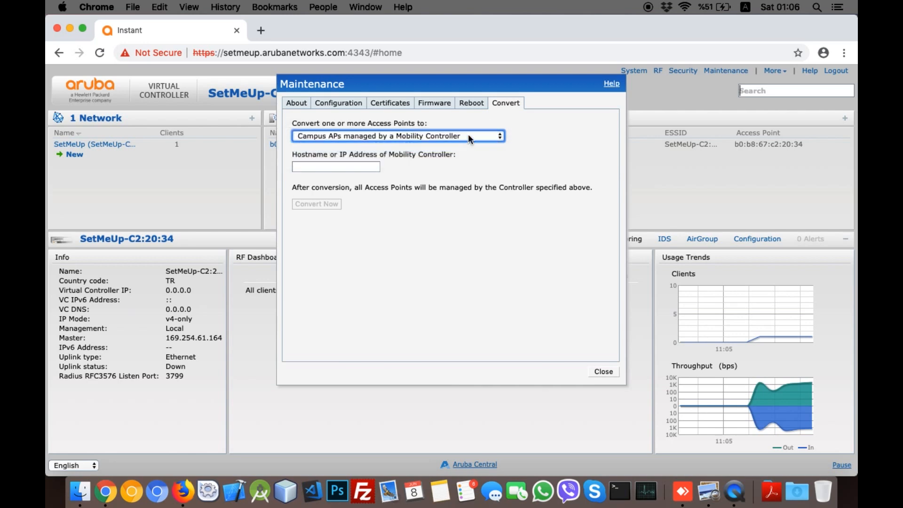
pyautogui.click(468, 135)
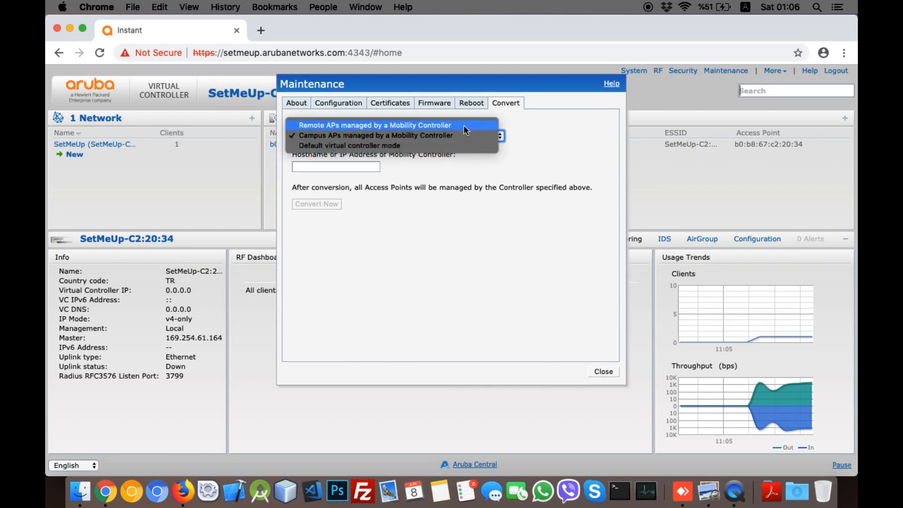
pyautogui.click(464, 125)
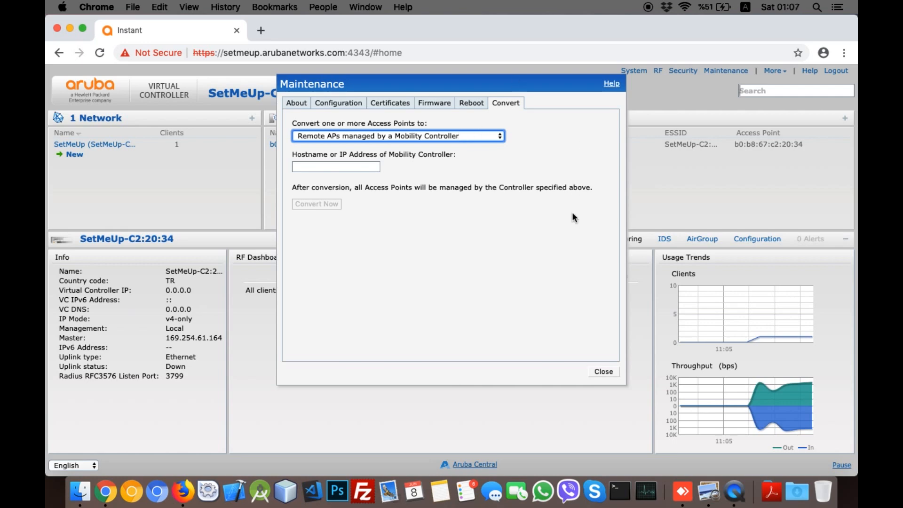
pyautogui.click(611, 371)
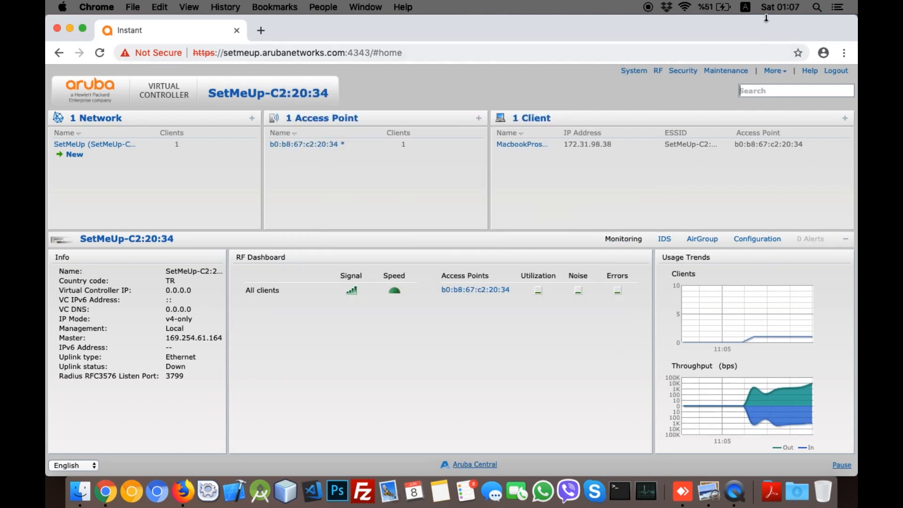
pyautogui.press('super+Tab')
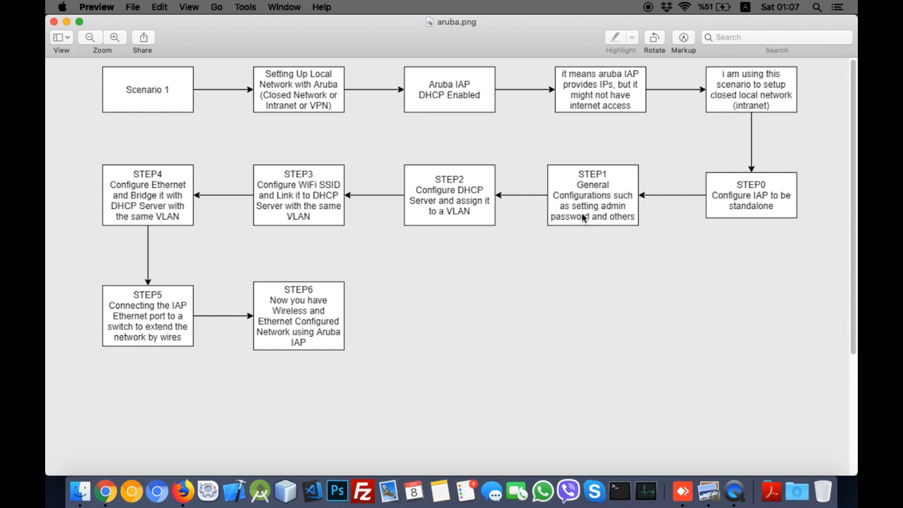
pyautogui.hotkey('ctrl', 'Left')
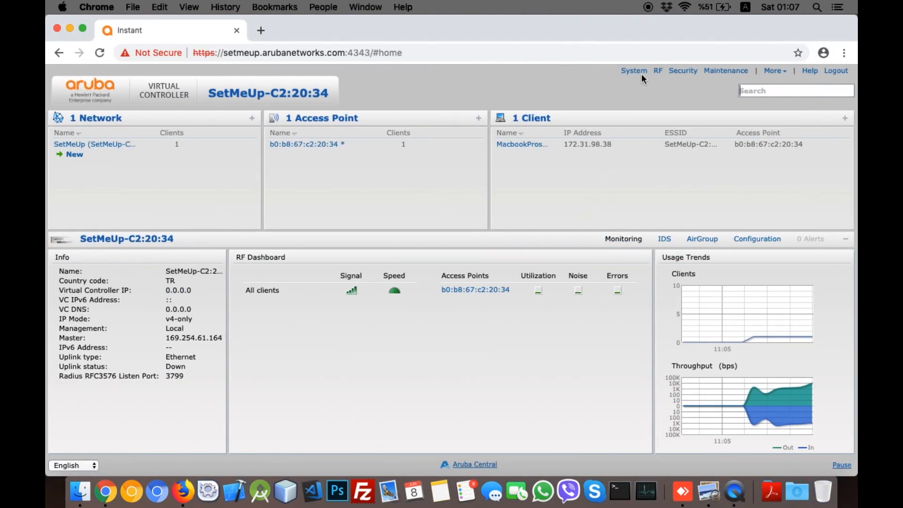
# Step: In System settings, replace the controller name with 'Tarik'
pyautogui.click(633, 70)
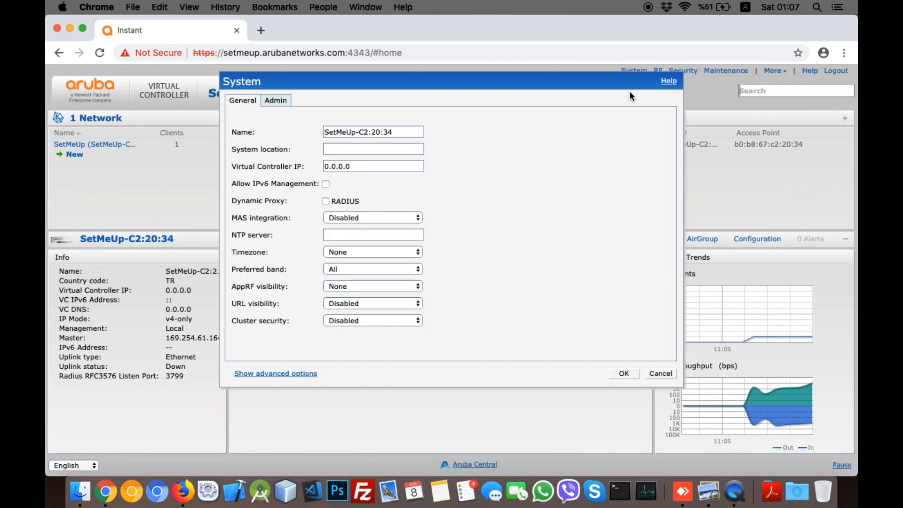
pyautogui.click(405, 132)
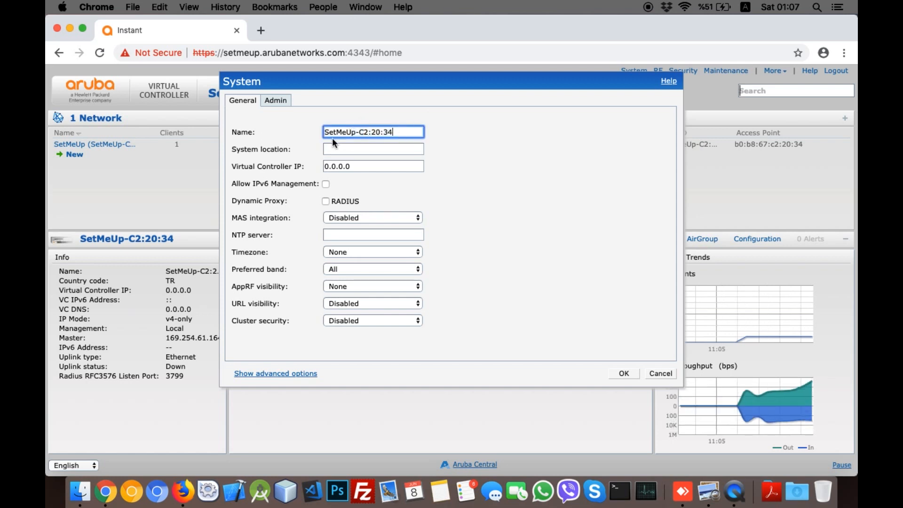
pyautogui.click(399, 132)
pyautogui.click(396, 133)
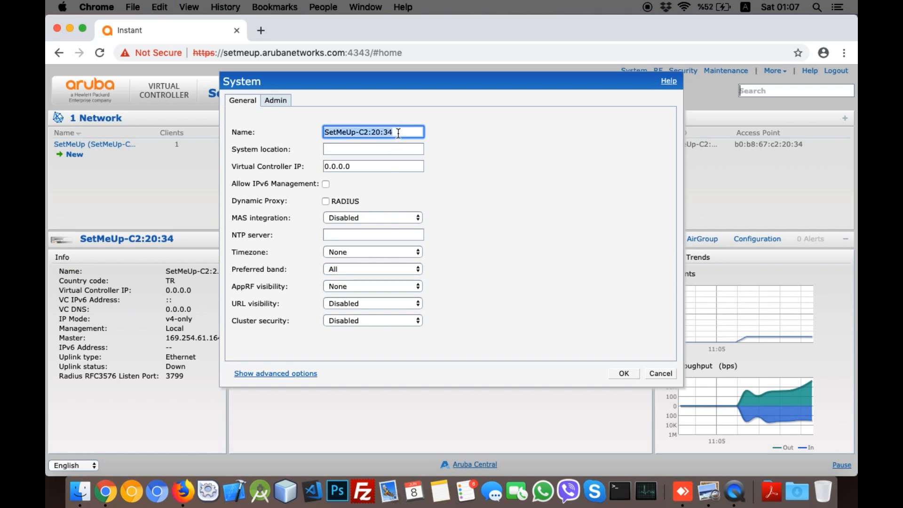
pyautogui.write('Tarik')
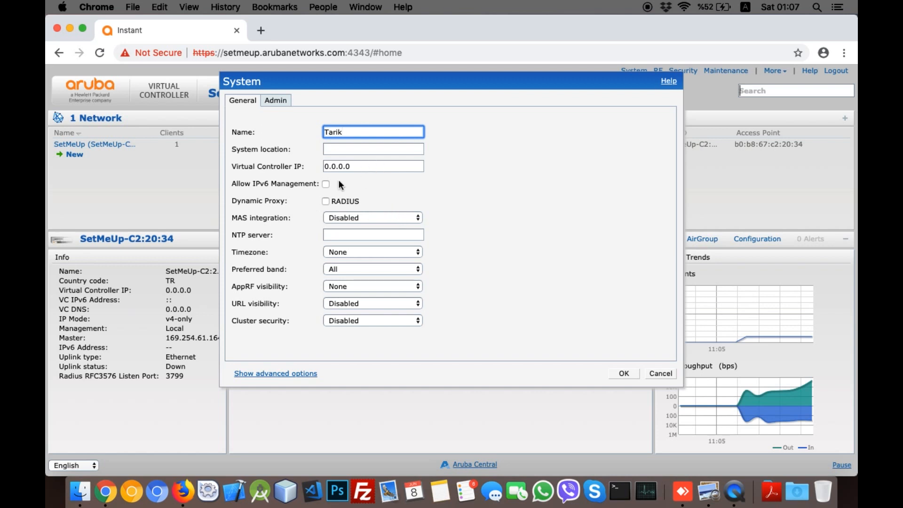
pyautogui.click(356, 166)
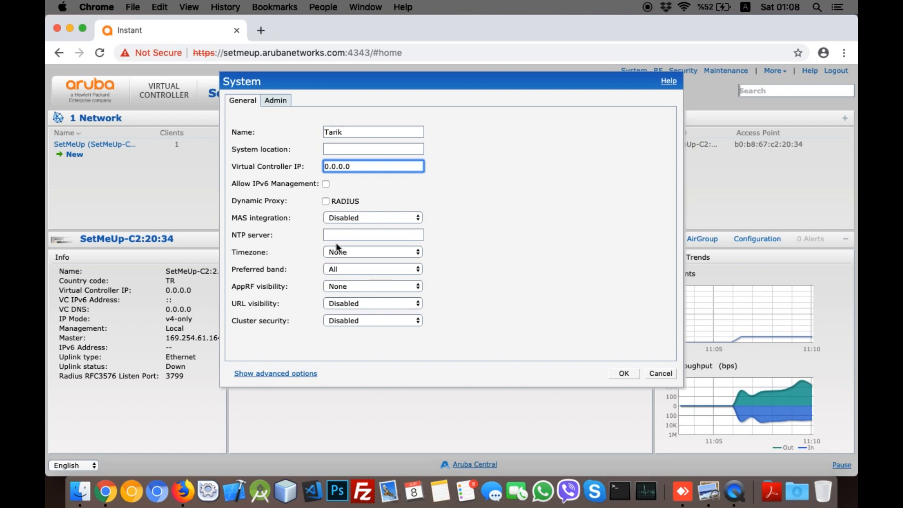
# Step: Set the timezone to Istanbul UTC+02
pyautogui.click(341, 253)
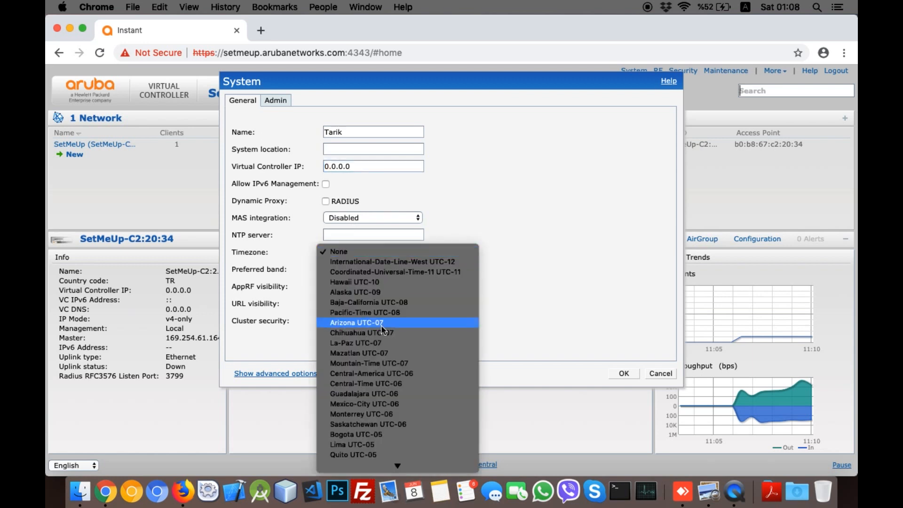
pyautogui.scroll(-3, 435, 409)
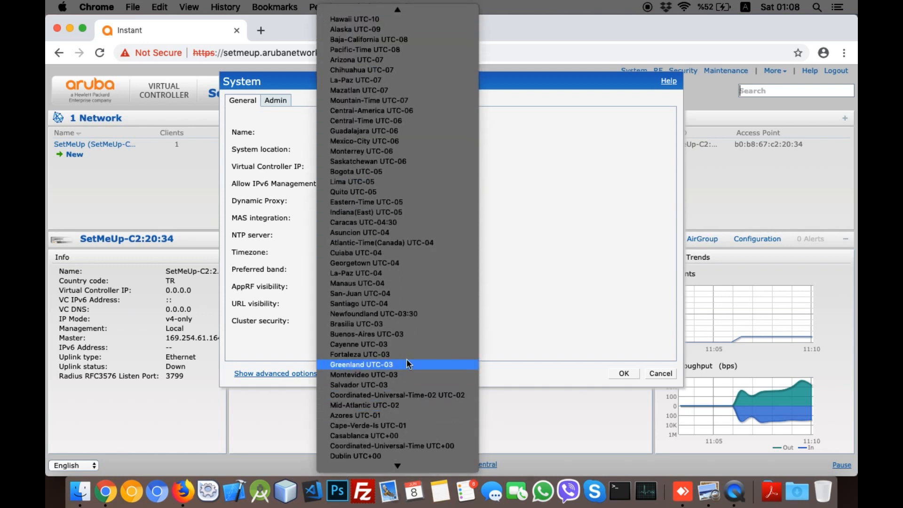
pyautogui.scroll(-6, 417, 399)
pyautogui.scroll(-6, 408, 466)
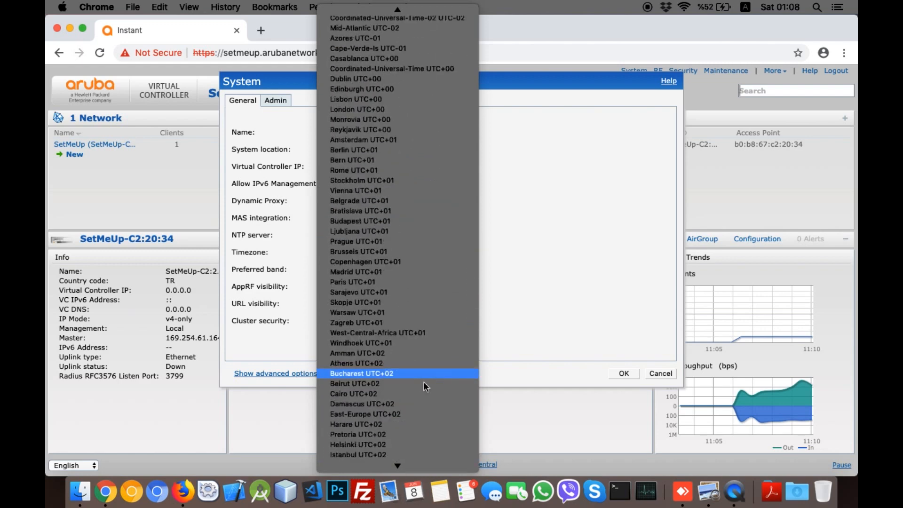
pyautogui.click(385, 455)
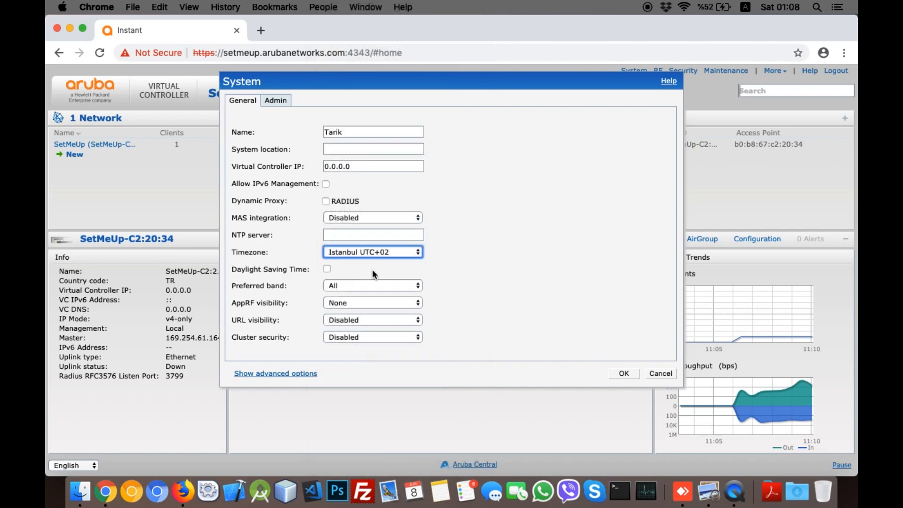
# Step: Show advanced options and set Extended SSID, Console access and Terminal access to Disabled
pyautogui.click(273, 374)
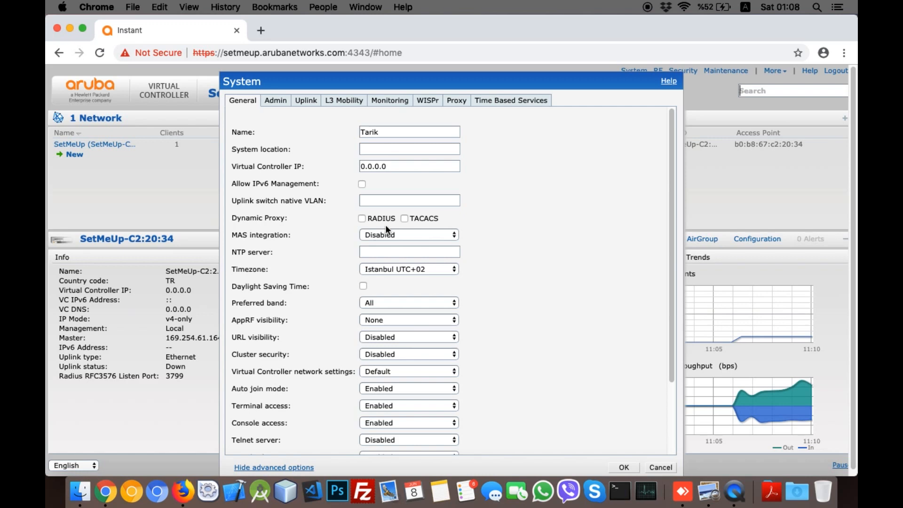
pyautogui.scroll(-4, 385, 225)
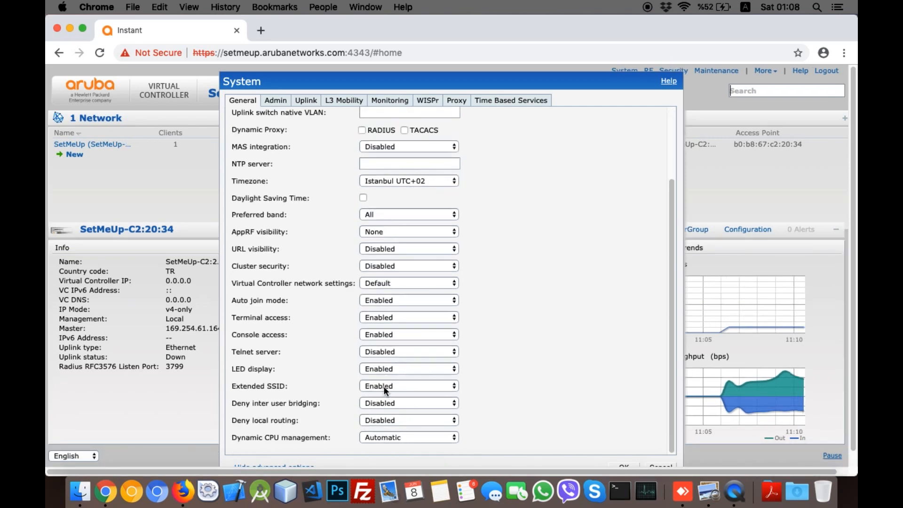
pyautogui.click(385, 386)
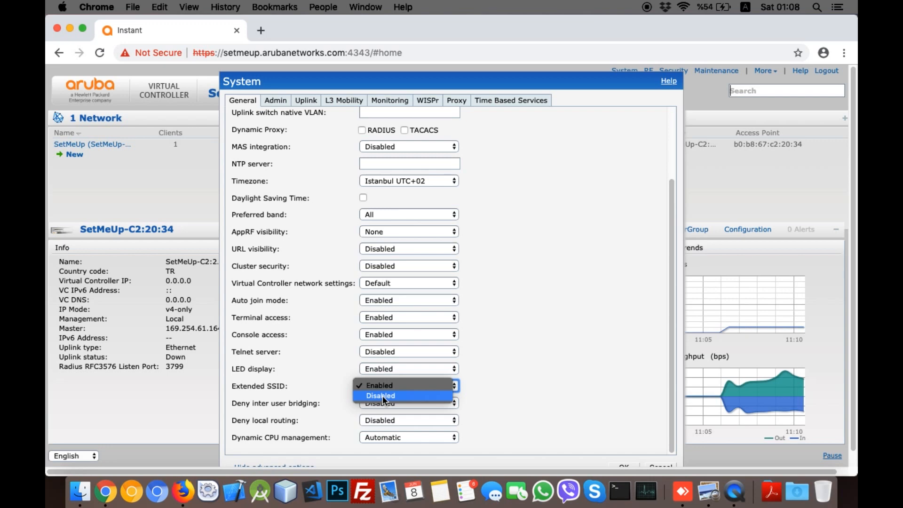
pyautogui.click(382, 396)
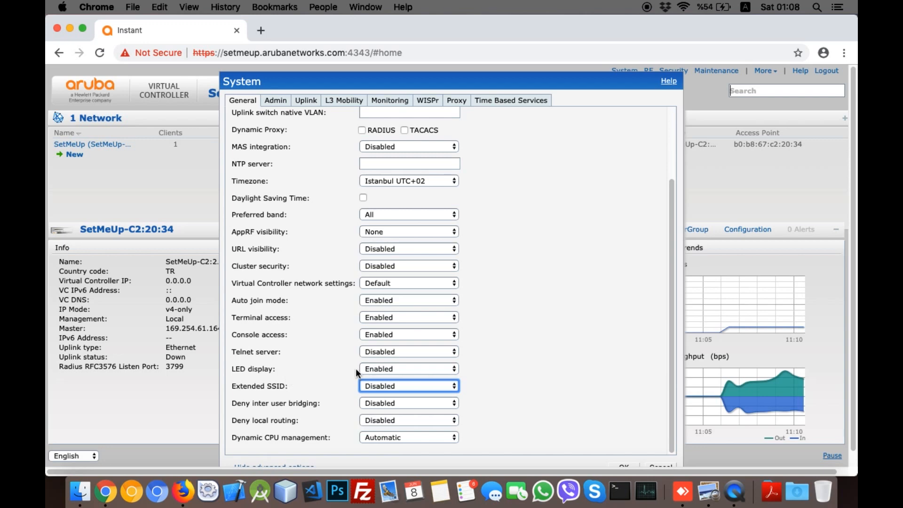
pyautogui.click(389, 333)
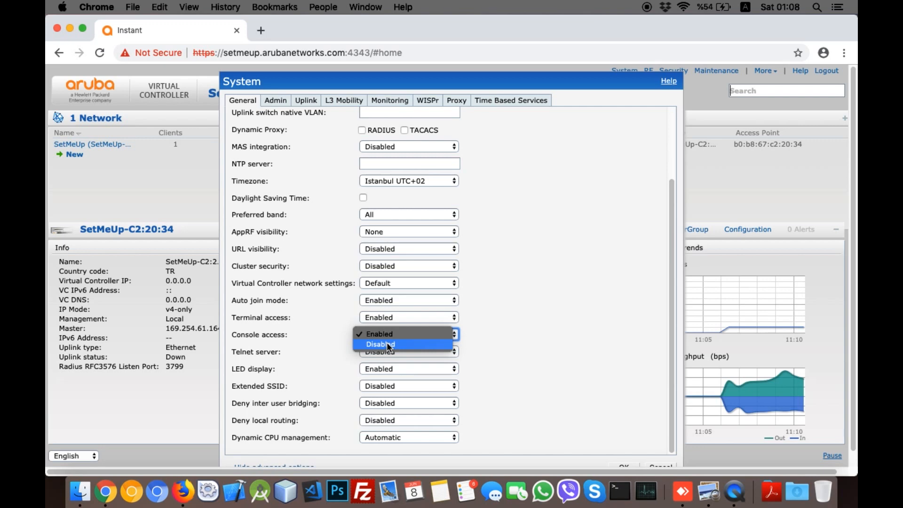
pyautogui.click(386, 344)
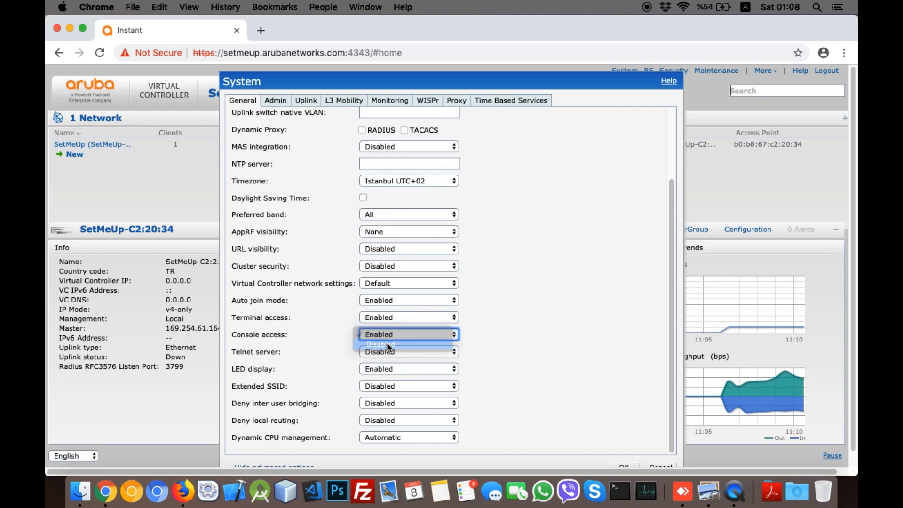
pyautogui.click(375, 320)
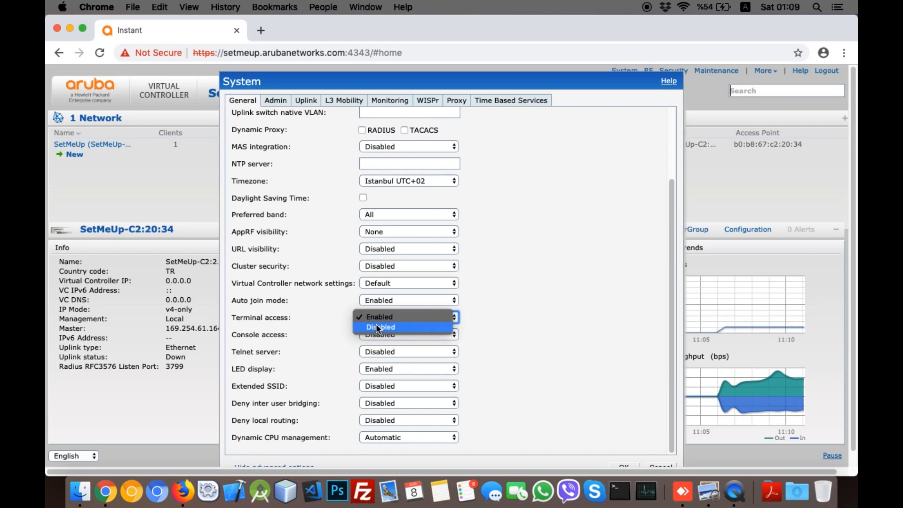
pyautogui.click(377, 327)
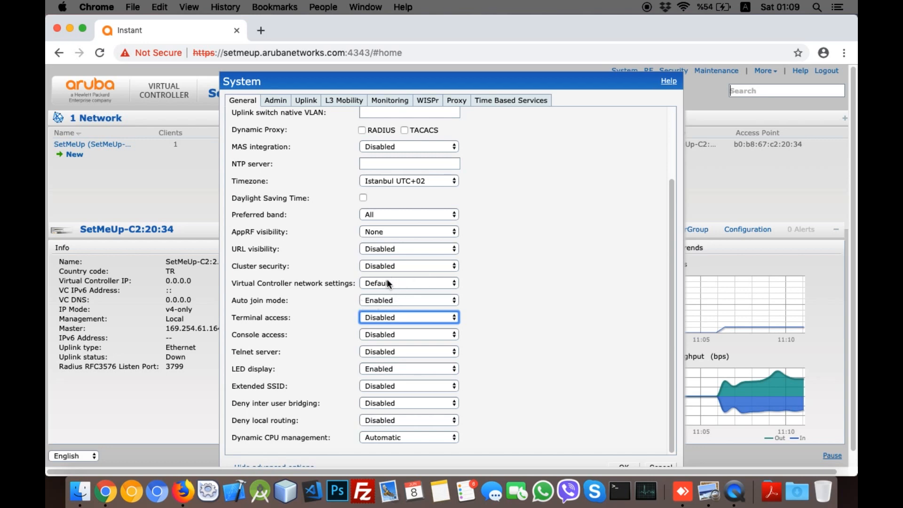
pyautogui.scroll(4, 408, 250)
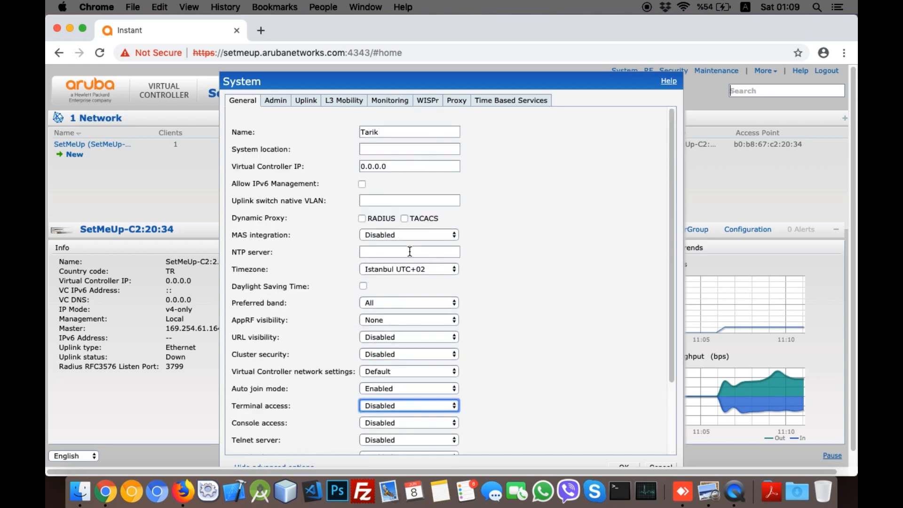
pyautogui.scroll(-4, 408, 250)
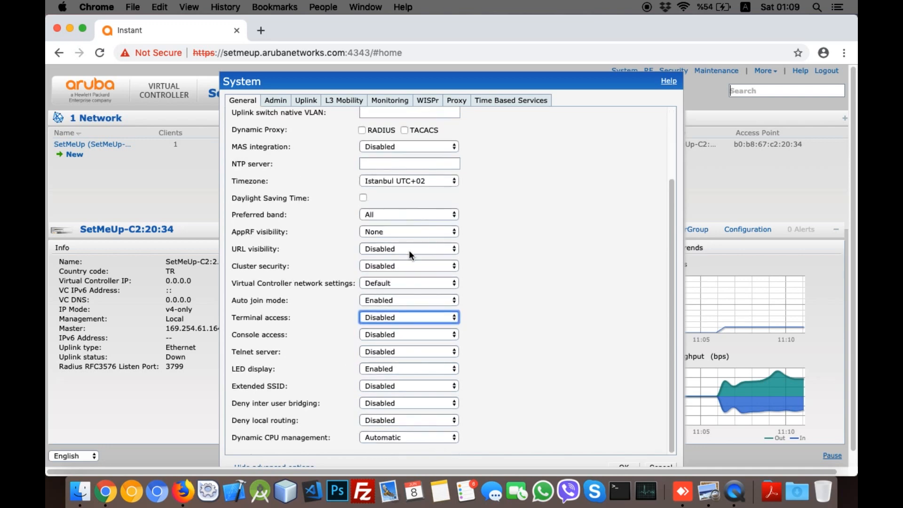
pyautogui.scroll(-1, 409, 253)
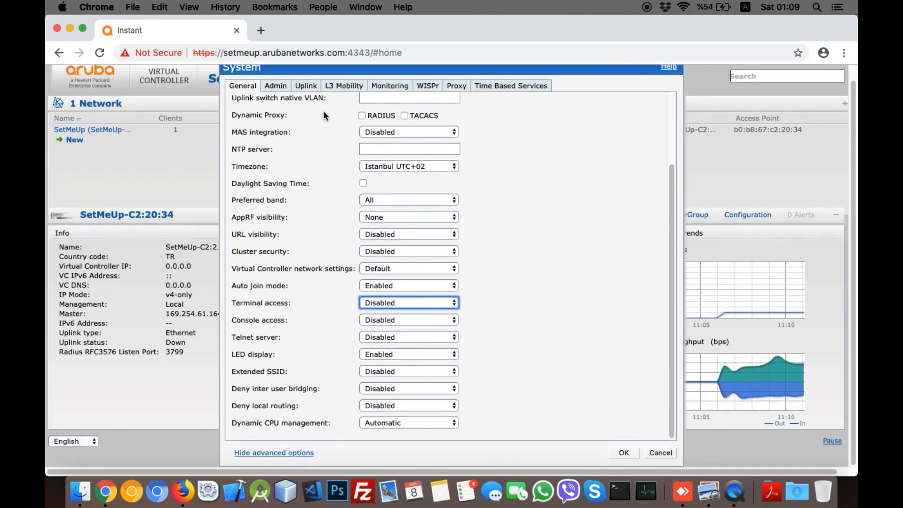
pyautogui.scroll(4, 343, 207)
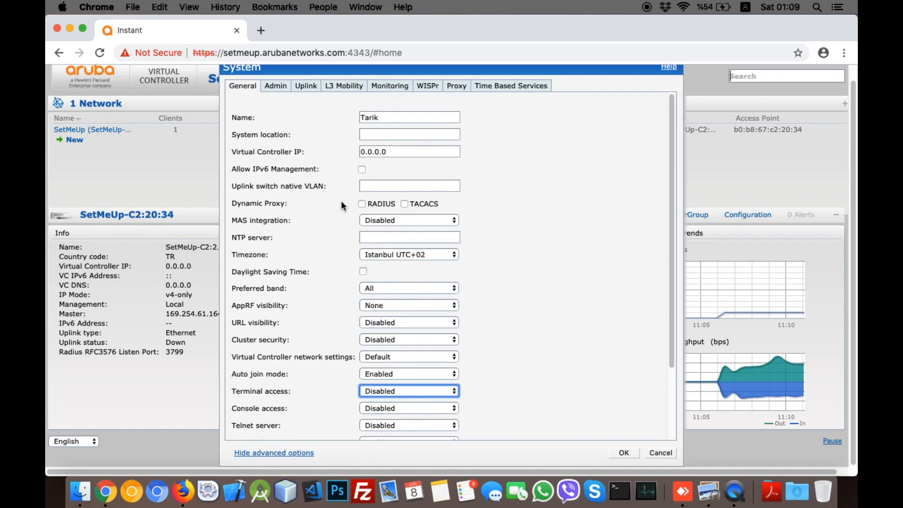
# Step: On the admin account settings, keep Internal authentication and replace the admin password
pyautogui.click(274, 87)
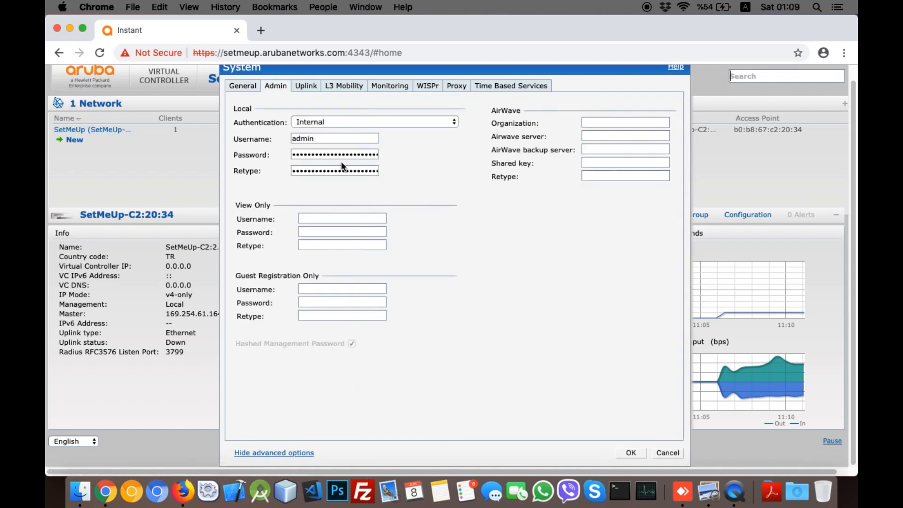
pyautogui.doubleClick(328, 151)
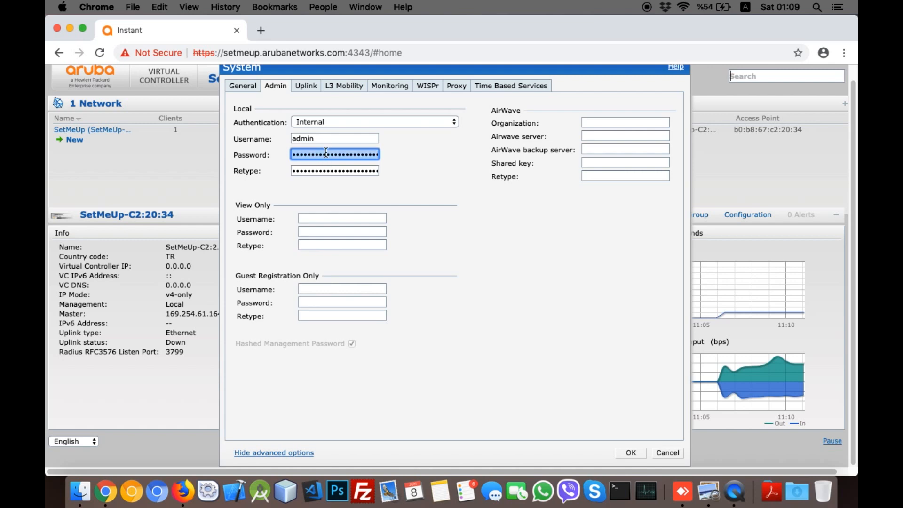
pyautogui.click(349, 121)
pyautogui.click(348, 121)
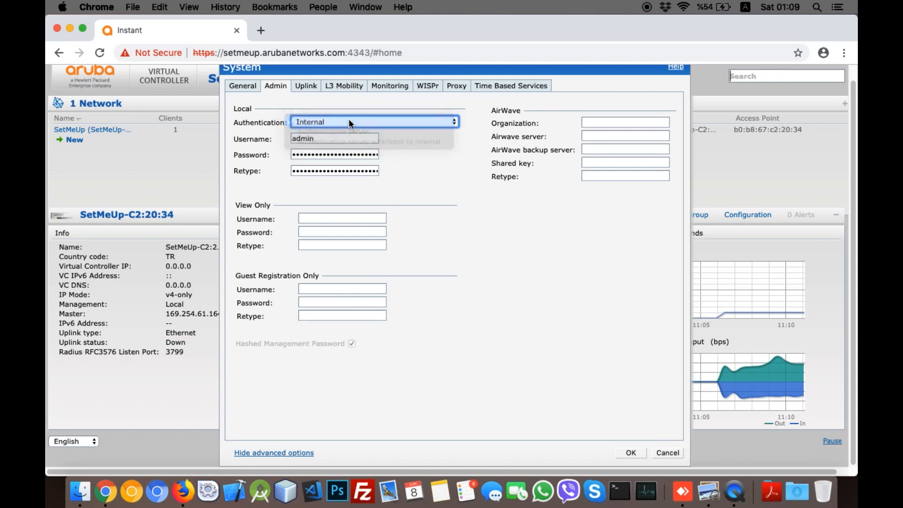
pyautogui.doubleClick(322, 152)
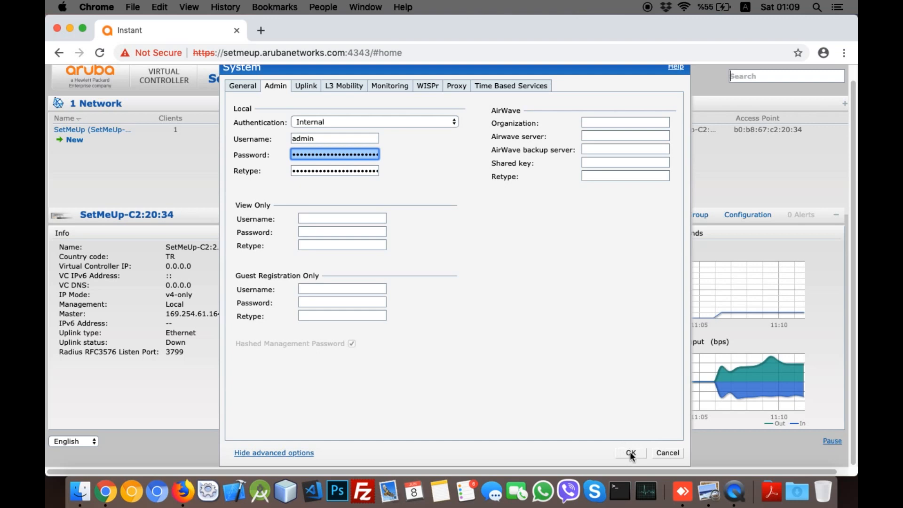
# Step: Save the System settings from the General tab and acknowledge the Reboot Required notice
pyautogui.click(241, 86)
pyautogui.click(625, 453)
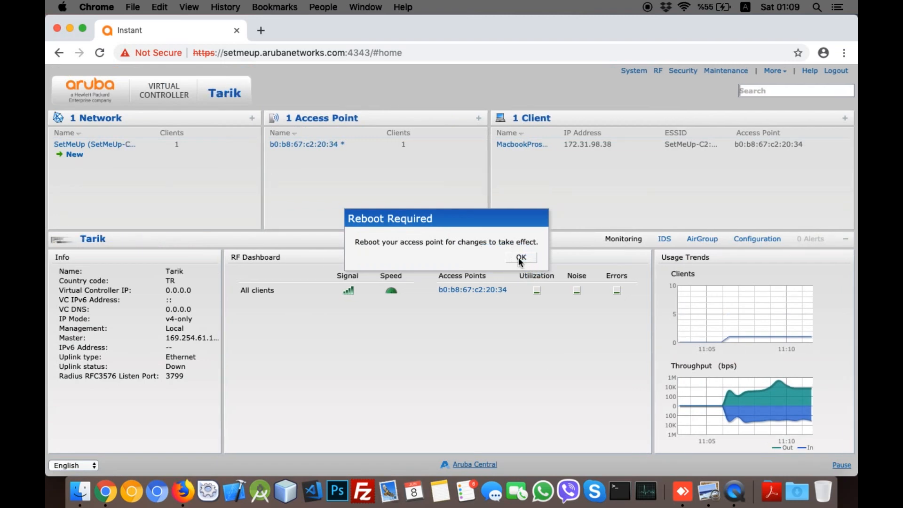
pyautogui.click(520, 257)
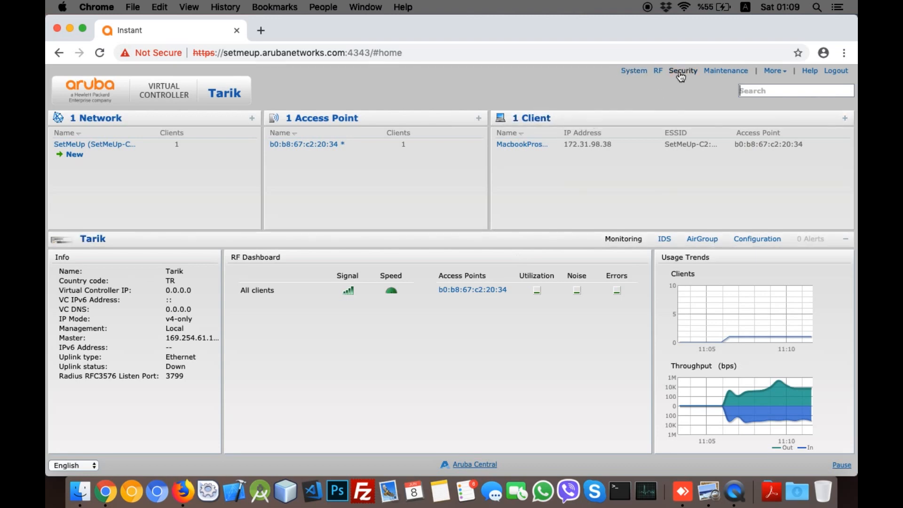
pyautogui.hotkey('ctrl', 'Right')
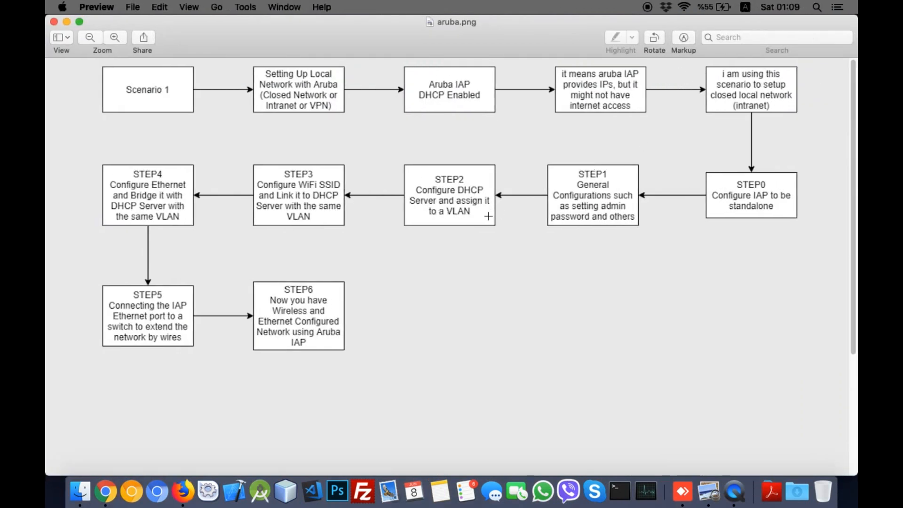
pyautogui.hotkey('ctrl', 'Left')
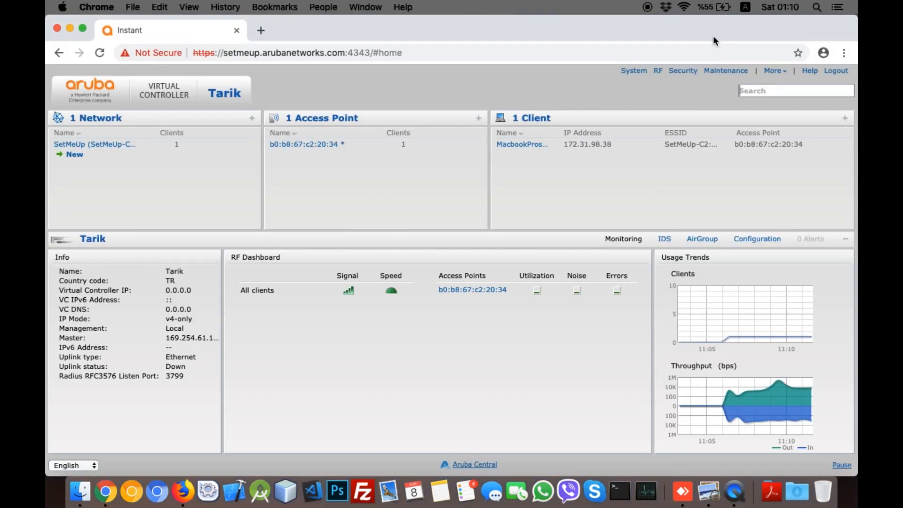
# Step: Open the DHCP Server settings from the More menu, cancelling once and reopening them
pyautogui.click(773, 71)
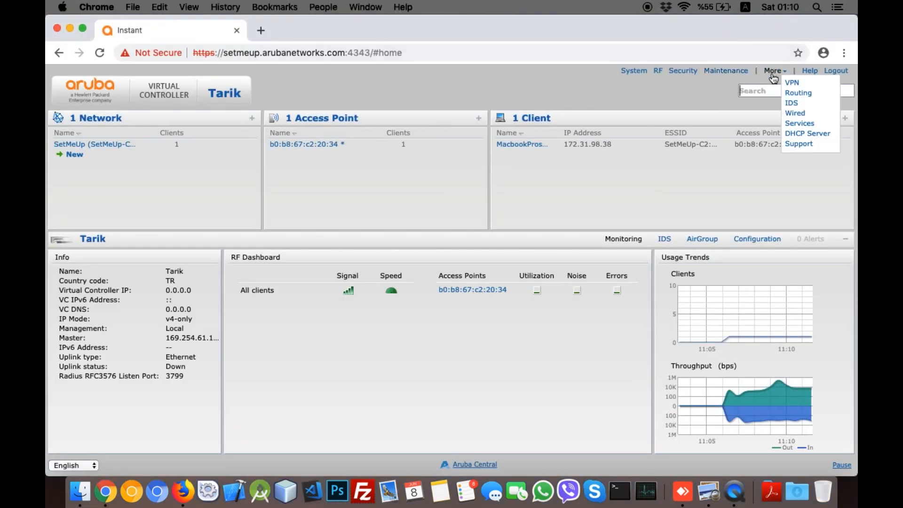
pyautogui.click(798, 134)
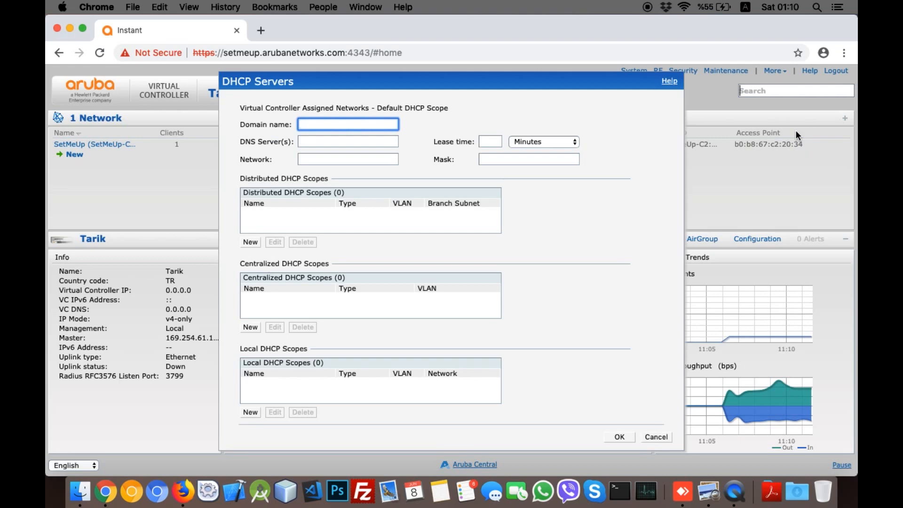
pyautogui.click(655, 437)
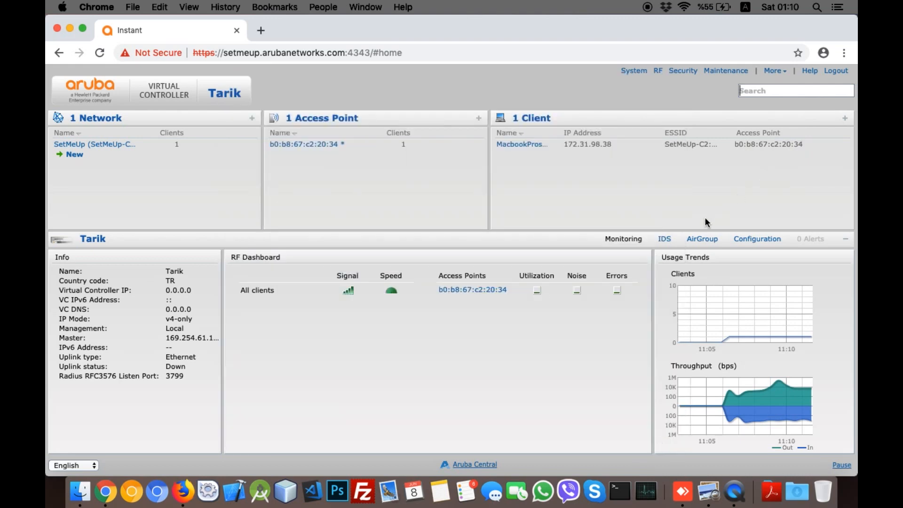
pyautogui.click(773, 71)
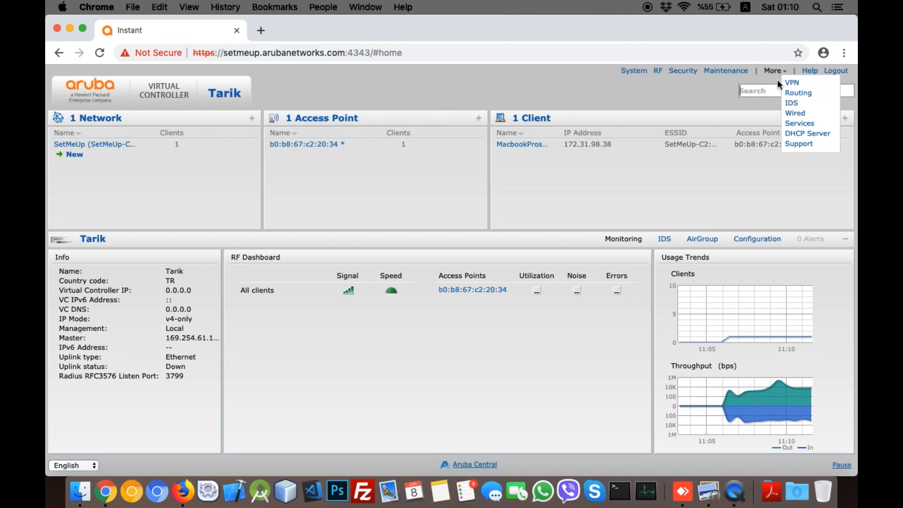
pyautogui.click(797, 135)
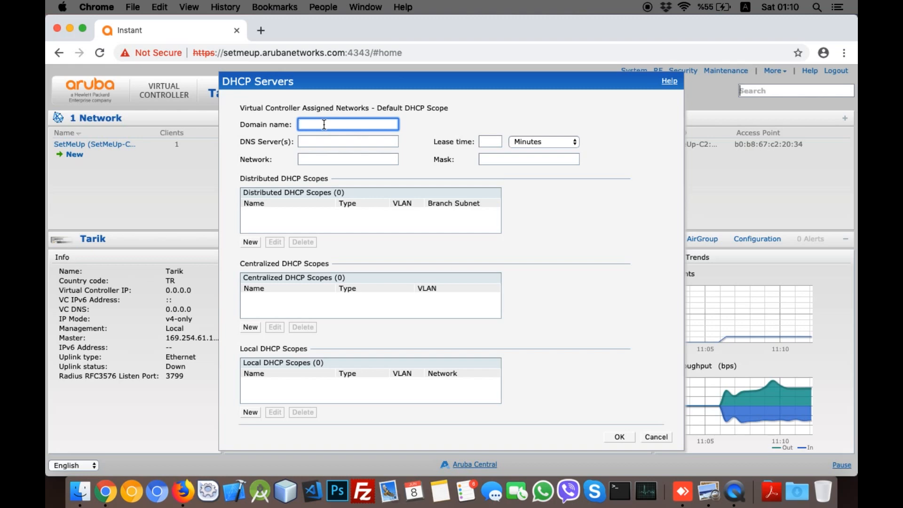
# Step: Enter tarik.com as the default scope's domain name
pyautogui.write('tarik.com')
# Step: Set the default scope's DNS server to 1.1.1.1
pyautogui.click(348, 141)
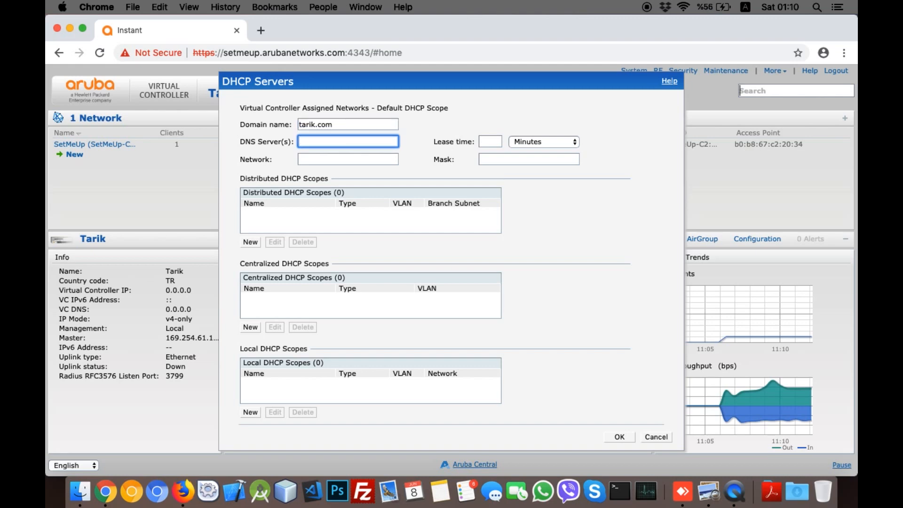
pyautogui.write('1.1.1.1')
pyautogui.press('BackSpace')
pyautogui.press('BackSpace')
pyautogui.press('BackSpace')
pyautogui.press('BackSpace')
pyautogui.press('BackSpace')
pyautogui.press('BackSpace')
pyautogui.press('BackSpace')
pyautogui.write('7.')
pyautogui.press('BackSpace')
pyautogui.press('BackSpace')
pyautogui.write('8.8.8.8')
pyautogui.press('BackSpace')
pyautogui.press('BackSpace')
pyautogui.press('BackSpace')
pyautogui.press('BackSpace')
pyautogui.press('BackSpace')
pyautogui.press('BackSpace')
pyautogui.write('.1')
pyautogui.press('BackSpace')
pyautogui.press('BackSpace')
pyautogui.press('BackSpace')
pyautogui.write('1.1.1.1')
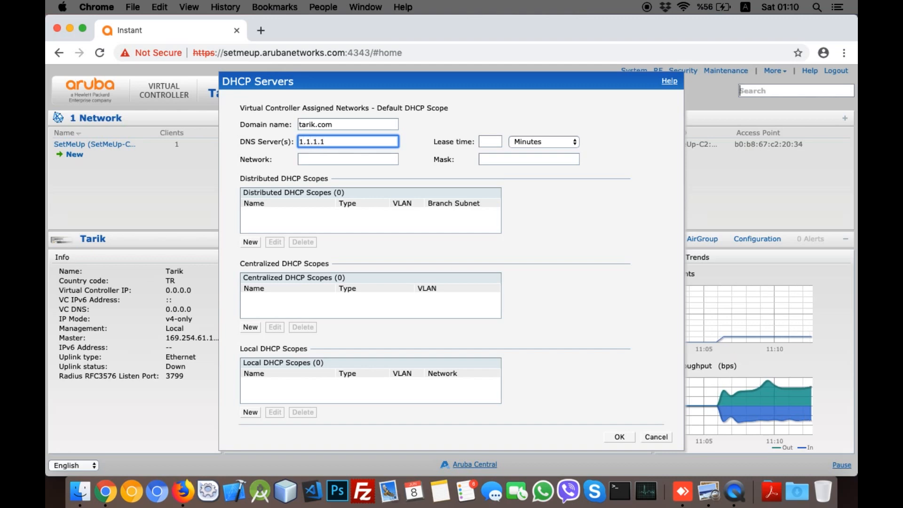
# Step: Enter 192.168.5.0 as the default scope's network address
pyautogui.click(343, 155)
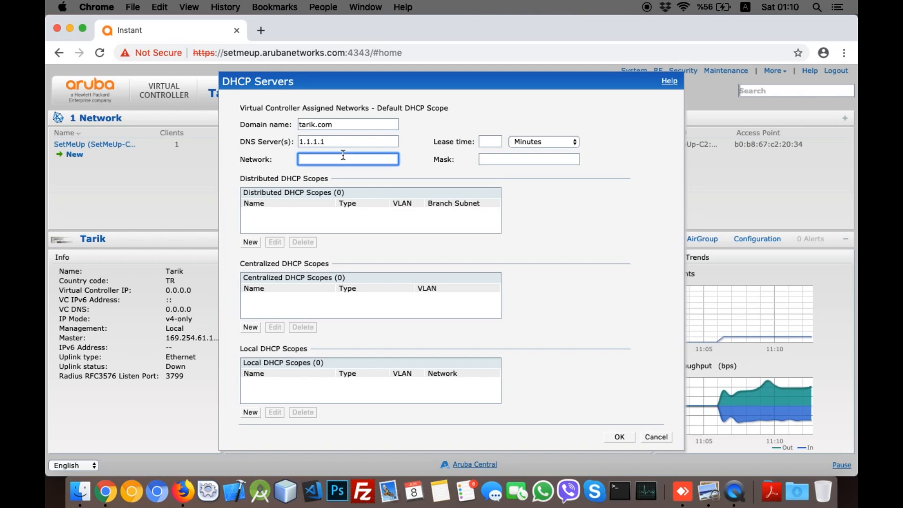
pyautogui.write('192.168.5.0')
pyautogui.press('Tab')
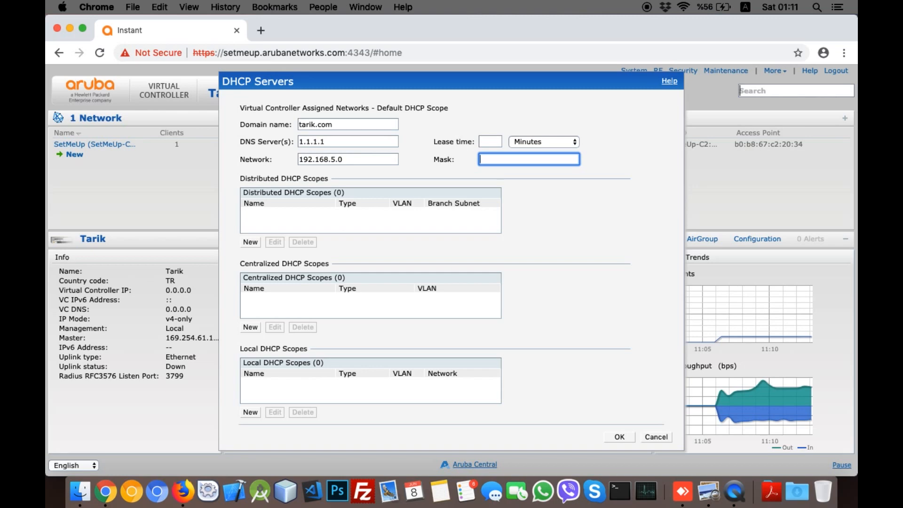
# Step: Enter 255.255.255.0 as the default scope's mask
pyautogui.write('255.255.2')
pyautogui.write('55.2')
pyautogui.press('BackSpace')
pyautogui.write('0')
pyautogui.press('BackSpace')
pyautogui.press('BackSpace')
pyautogui.press('BackSpace')
pyautogui.write('0')
pyautogui.press('BackSpace')
pyautogui.write('254')
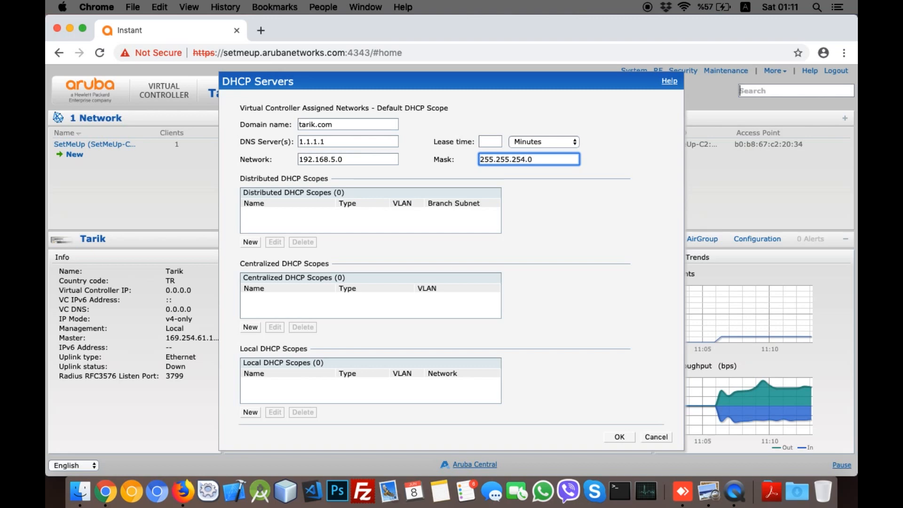
pyautogui.press('BackSpace')
pyautogui.write('5')
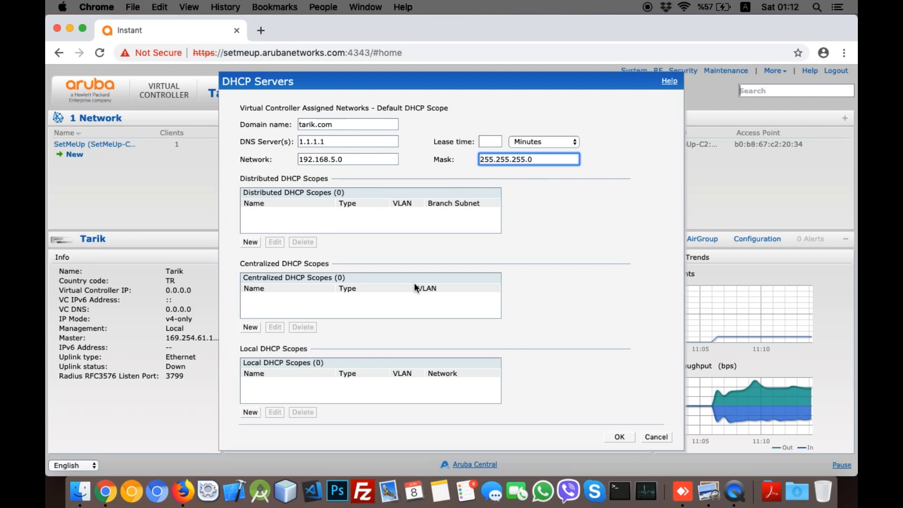
# Step: Double-check the network address 192.168.5.0 and save the DHCP settings
pyautogui.click(348, 161)
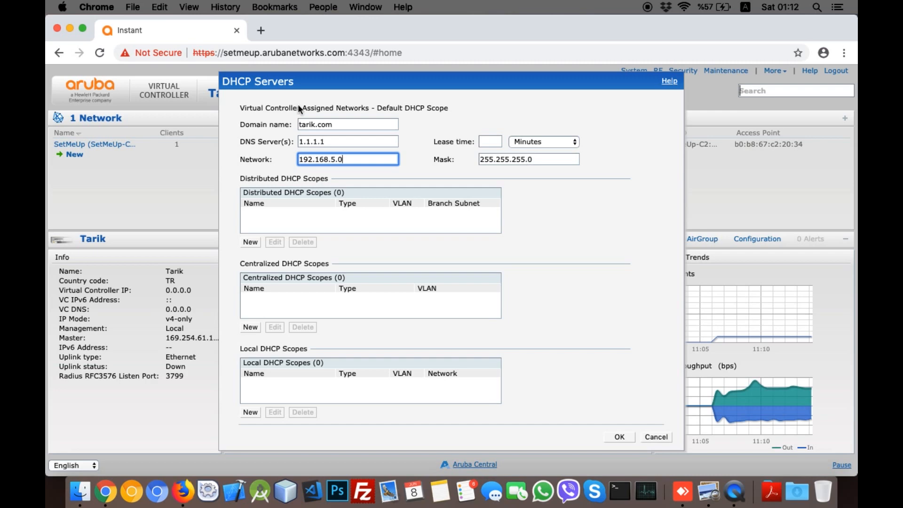
pyautogui.doubleClick(323, 157)
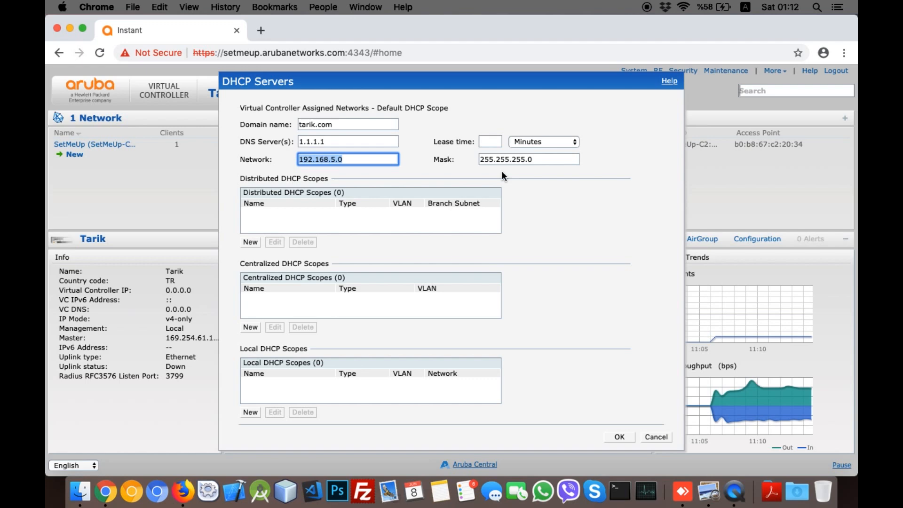
pyautogui.click(618, 437)
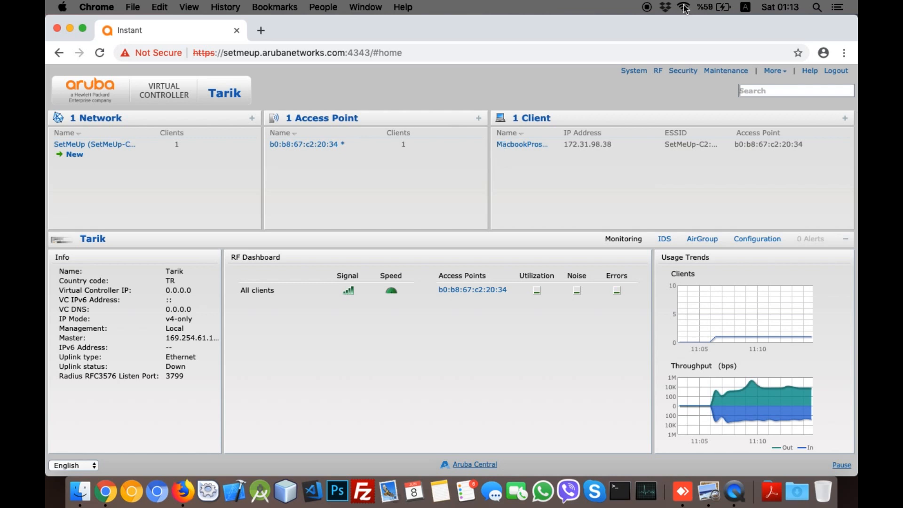
# Step: Turn the Mac's Wi-Fi off and back on
pyautogui.click(773, 70)
pyautogui.moveTo(782, 74)
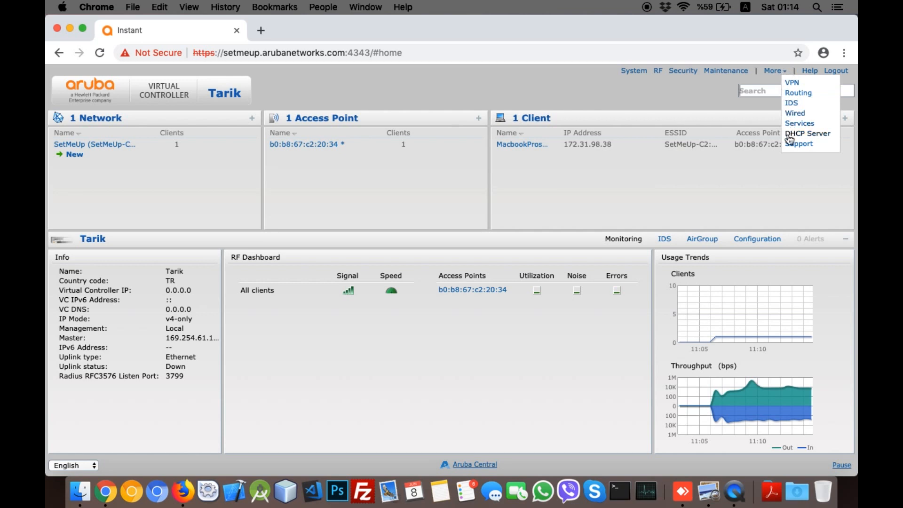
pyautogui.click(680, 9)
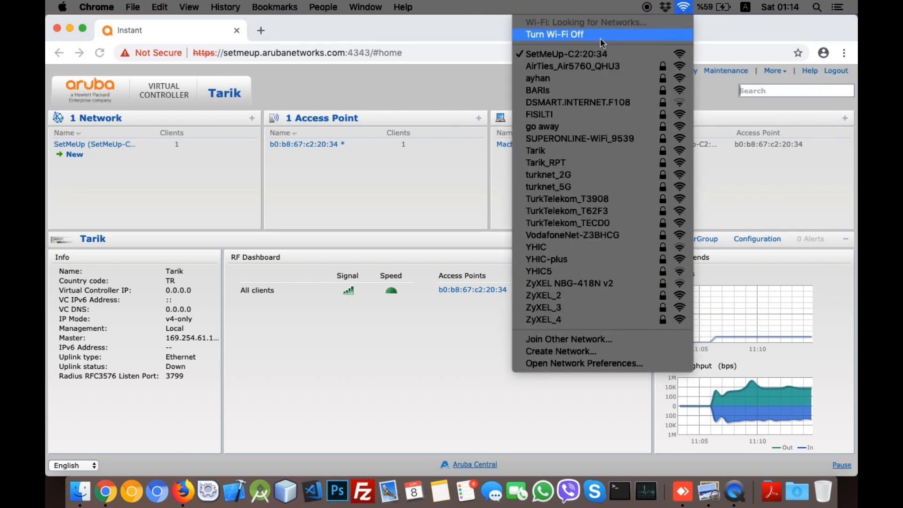
pyautogui.click(585, 39)
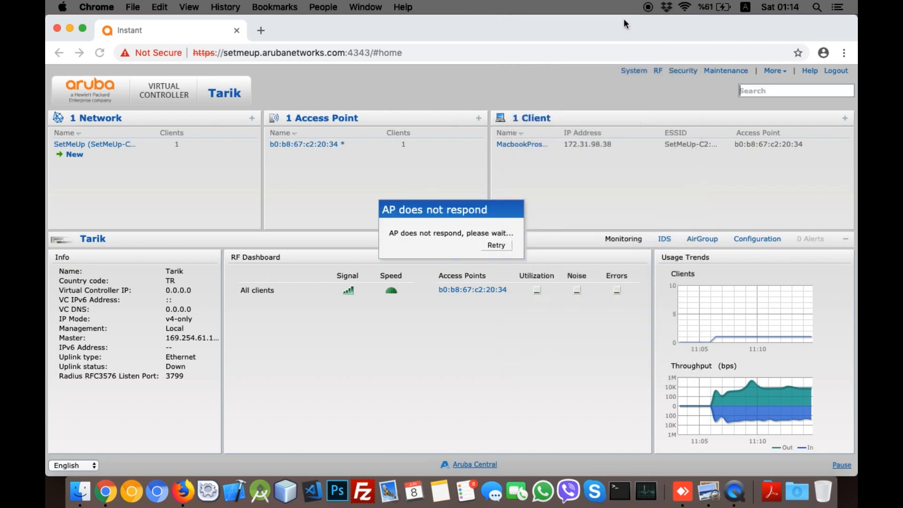
pyautogui.click(684, 7)
pyautogui.click(692, 35)
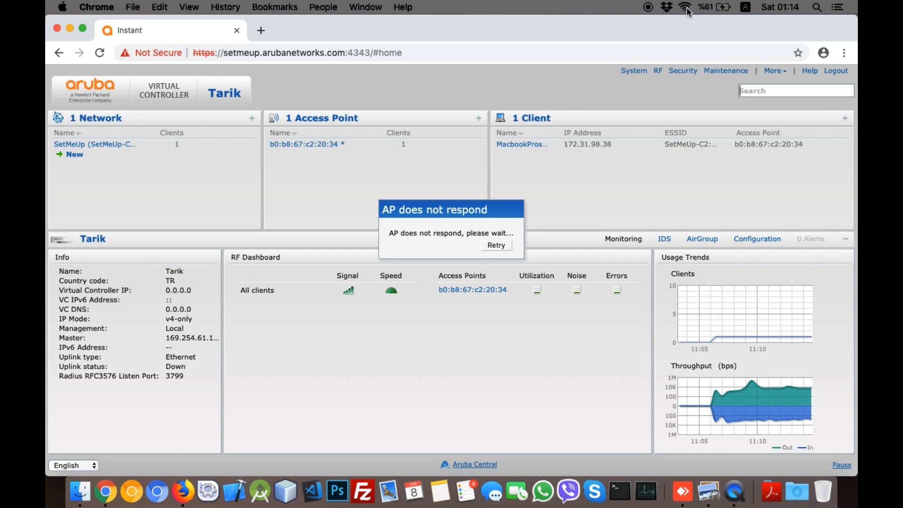
# Step: Join SetMeUp-C2:20:34 and bring up the macOS Network preferences
pyautogui.click(685, 8)
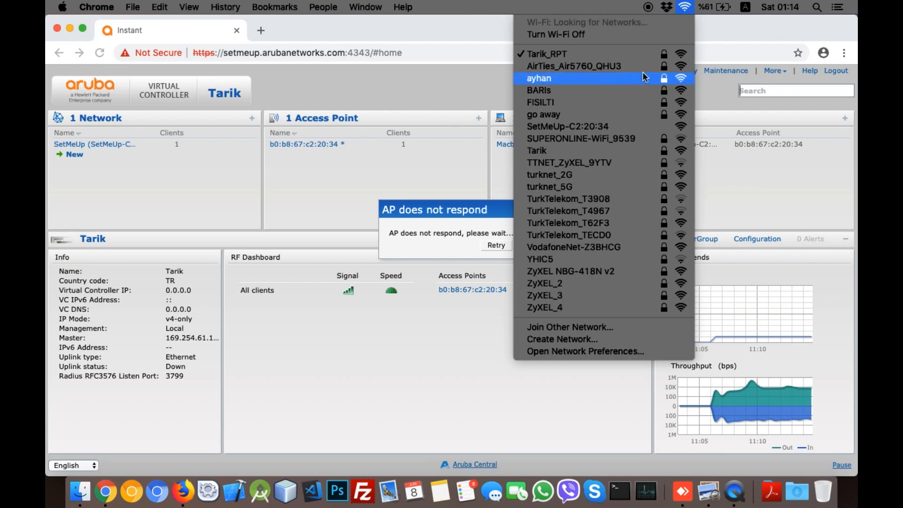
pyautogui.click(595, 128)
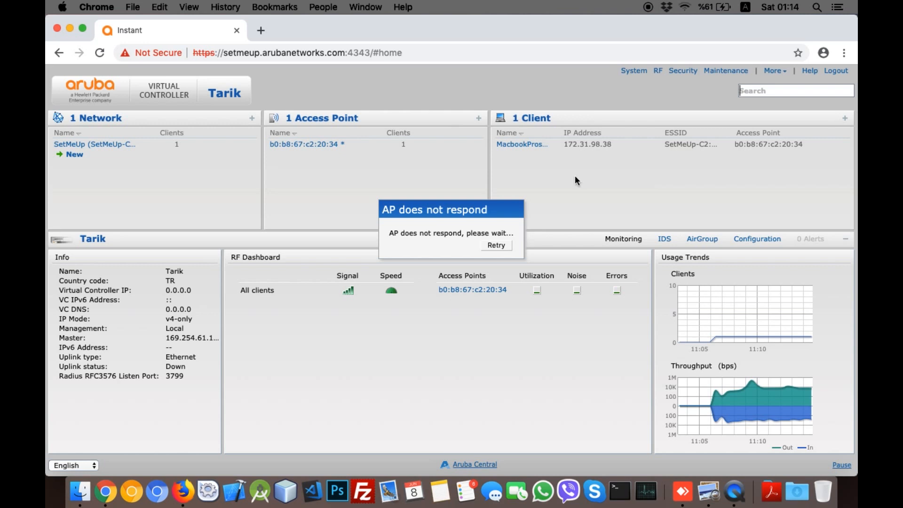
pyautogui.click(686, 7)
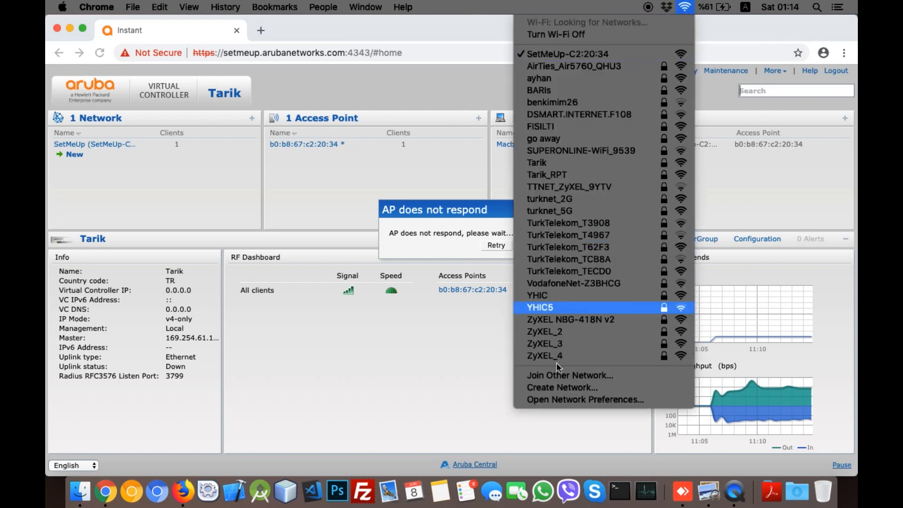
pyautogui.click(554, 399)
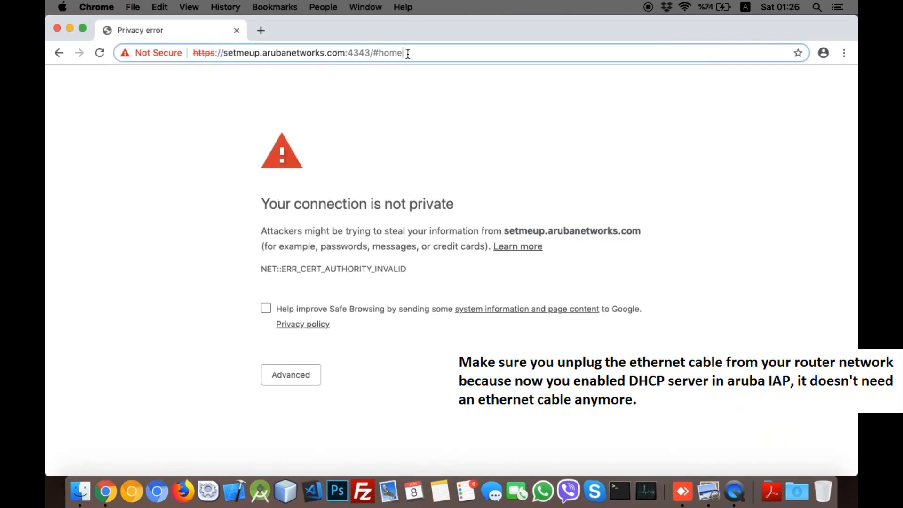
# Step: After confirming Wi-Fi address 192.168.5.138, select the controller URL in Chrome's address bar
pyautogui.moveTo(371, 52); pyautogui.dragTo(189, 55)
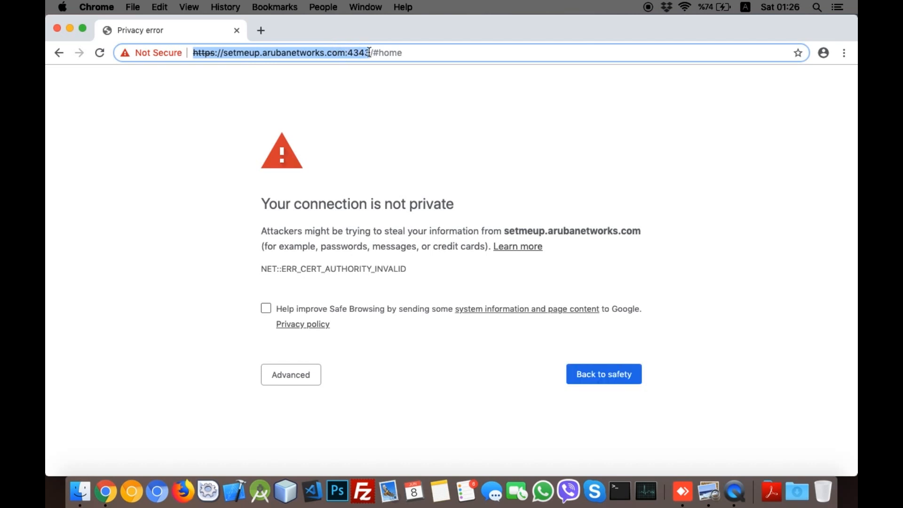
# Step: Reload the controller page and proceed past the certificate warning
pyautogui.moveTo(368, 52); pyautogui.dragTo(400, 45)
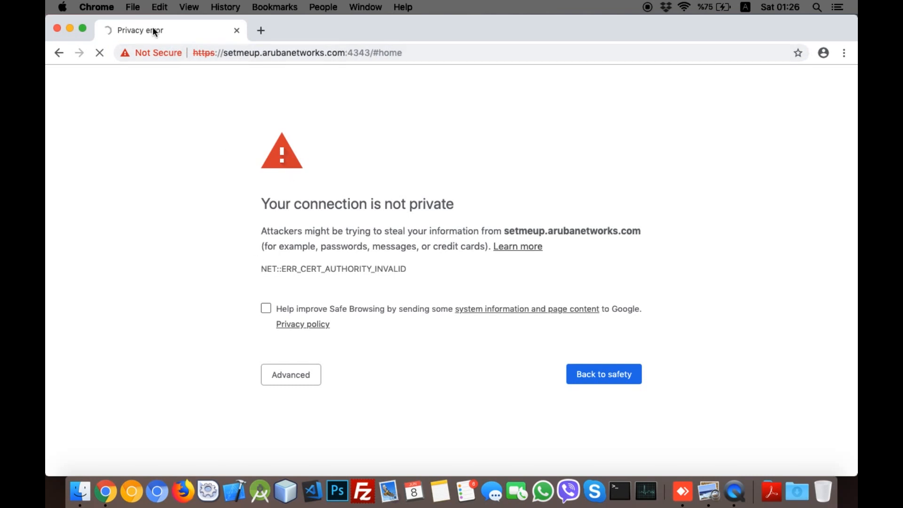
pyautogui.click(289, 378)
pyautogui.scroll(-1, 339, 391)
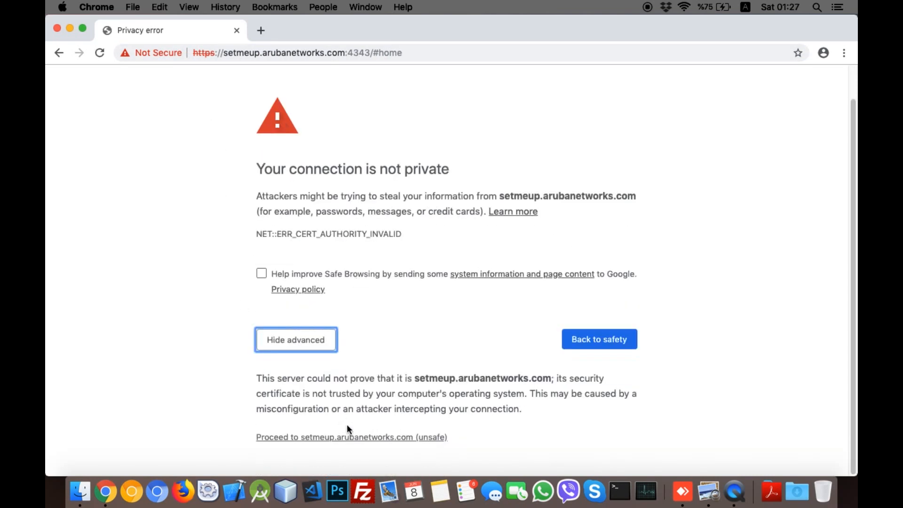
pyautogui.click(339, 441)
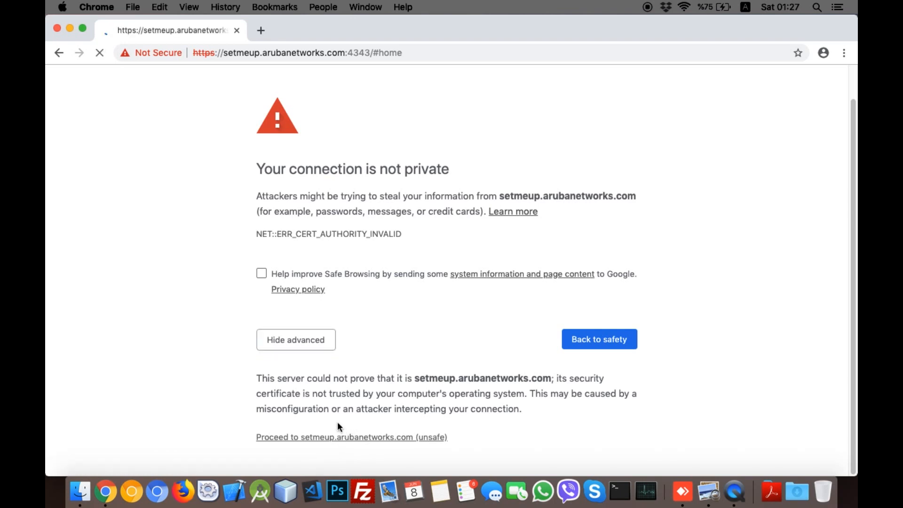
# Step: Log back into the controller with the admin username and password
pyautogui.write('admin')
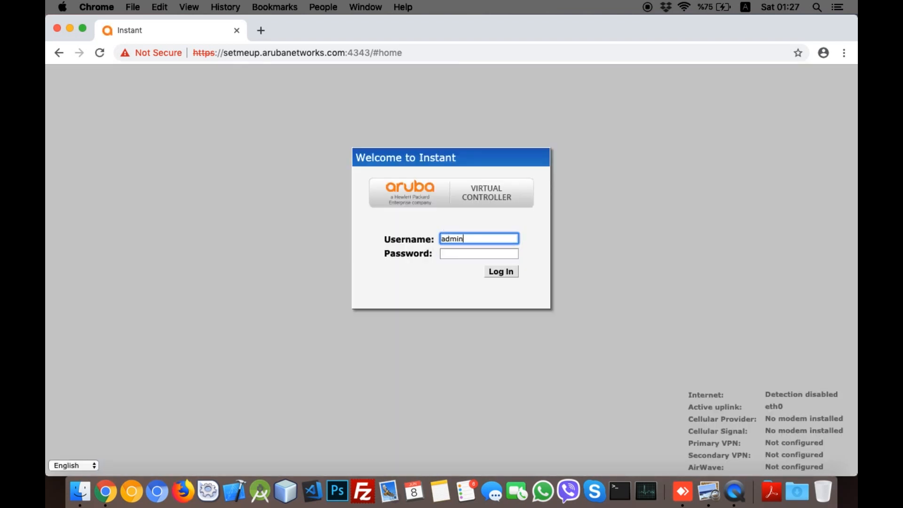
pyautogui.press('Tab')
pyautogui.write('admin')
pyautogui.press('Return')
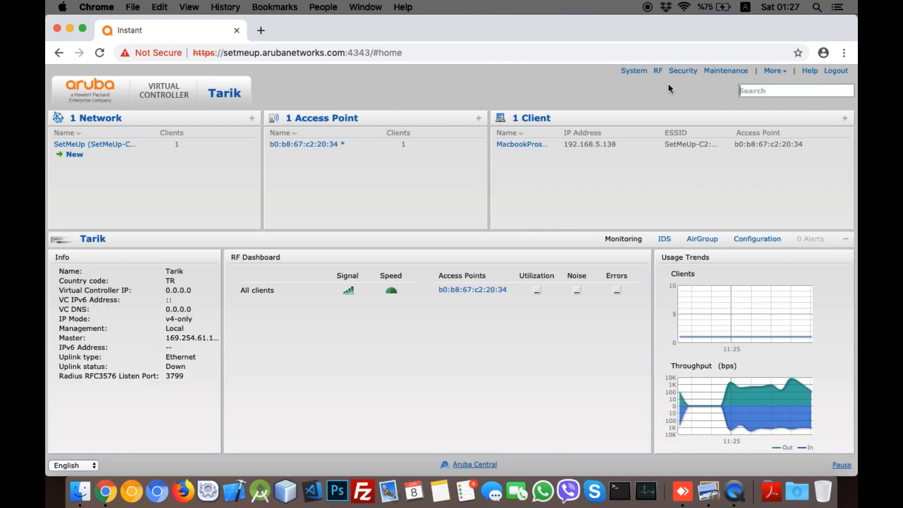
# Step: Reopen the DHCP Server settings, widening the browser window along the way
pyautogui.click(773, 71)
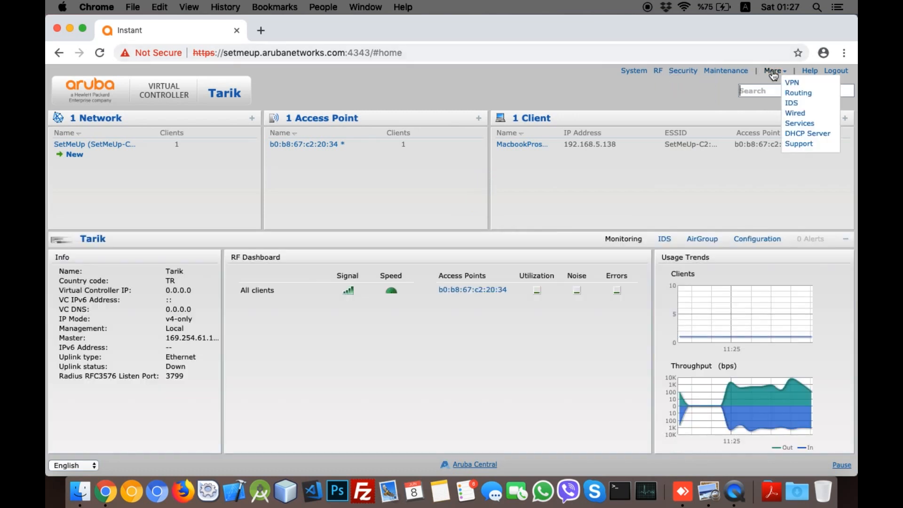
pyautogui.click(794, 135)
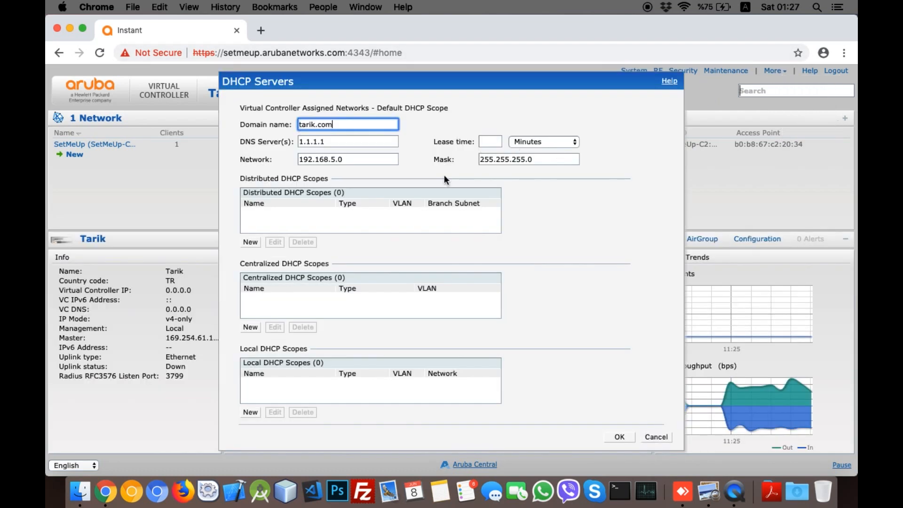
pyautogui.click(366, 160)
pyautogui.press('Tab')
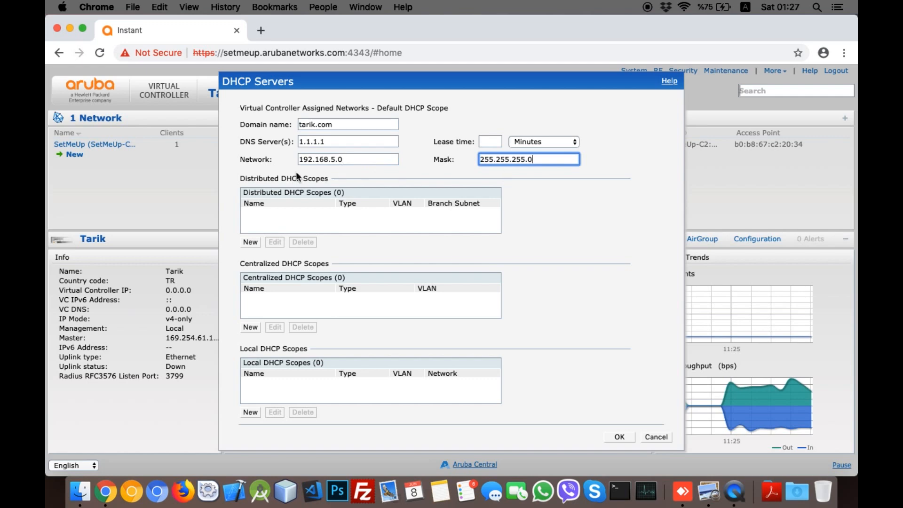
pyautogui.click(309, 162)
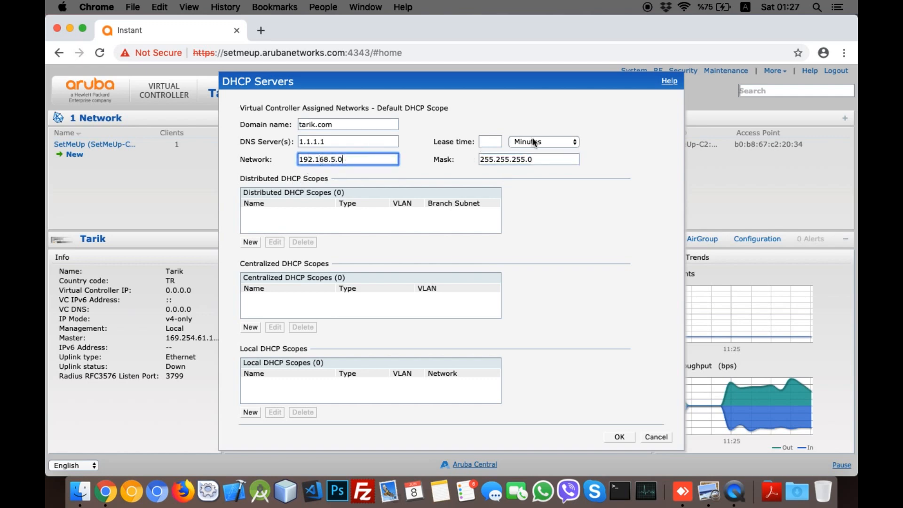
pyautogui.click(502, 160)
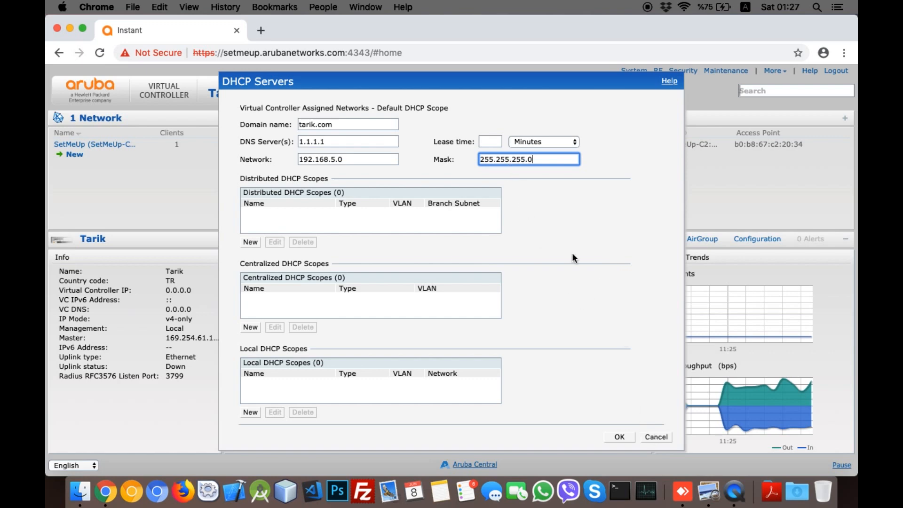
pyautogui.click(356, 159)
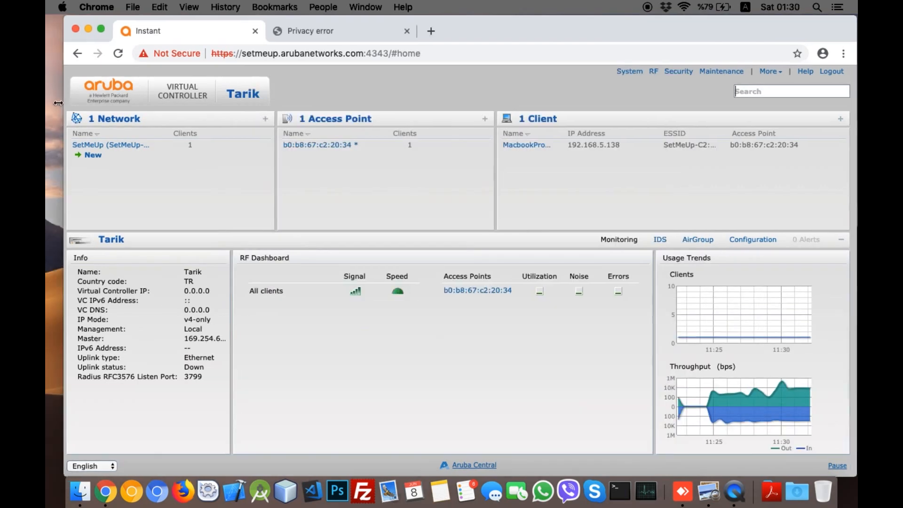
pyautogui.moveTo(58, 103); pyautogui.dragTo(46, 103)
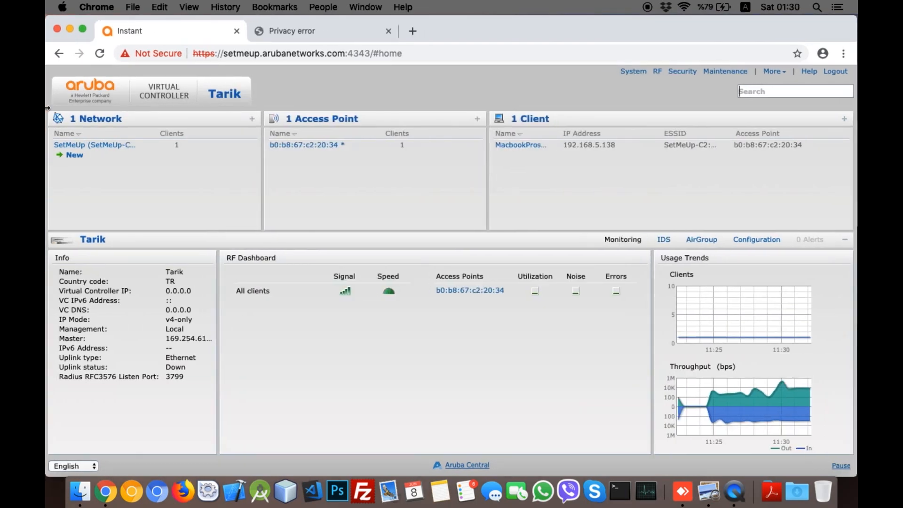
pyautogui.click(773, 71)
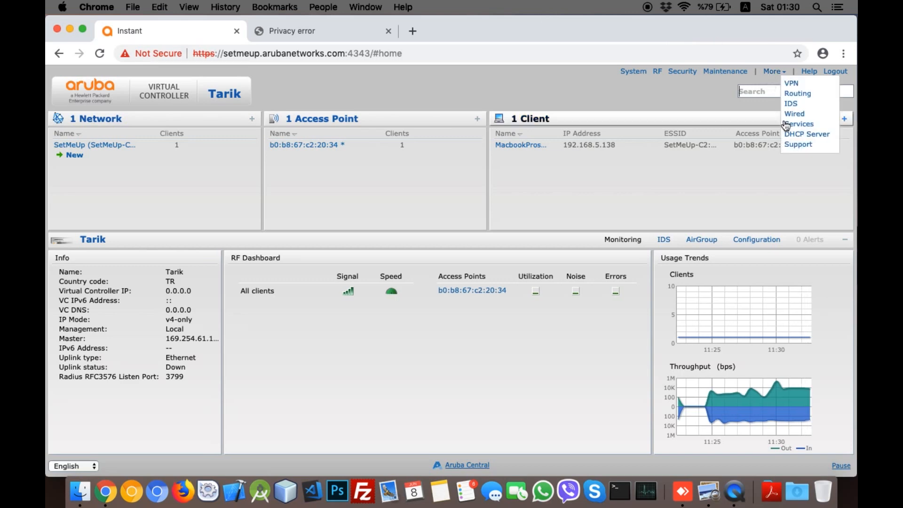
pyautogui.click(802, 134)
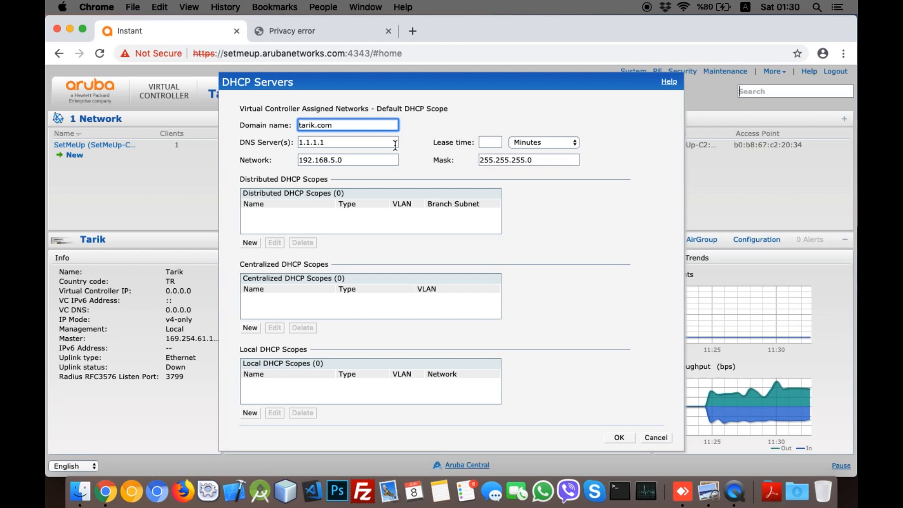
# Step: Delete the default scope's network, mask, DNS 1.1.1.1 and domain tarik.com values
pyautogui.tripleClick(351, 160)
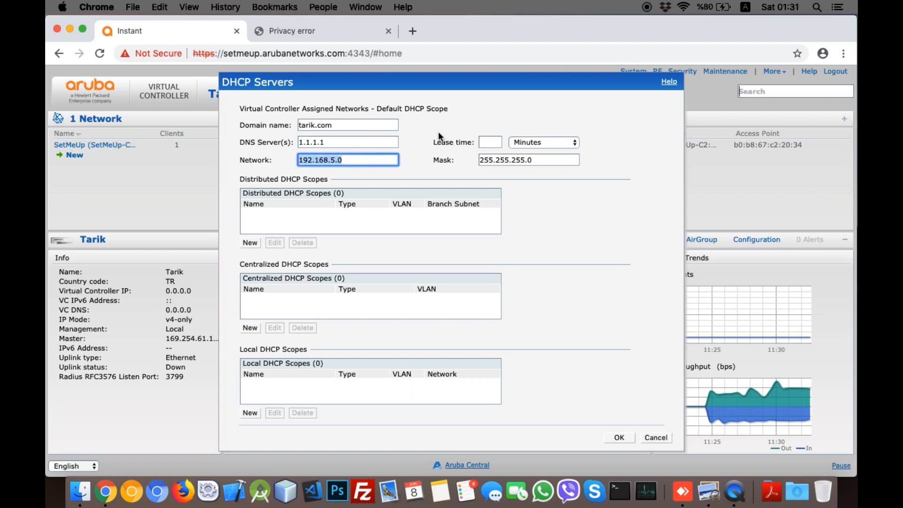
pyautogui.press('BackSpace')
pyautogui.moveTo(532, 159); pyautogui.dragTo(444, 163)
pyautogui.press('BackSpace')
pyautogui.click(329, 141)
pyautogui.tripleClick(329, 141)
pyautogui.press('BackSpace')
pyautogui.tripleClick(344, 124)
pyautogui.press('BackSpace')
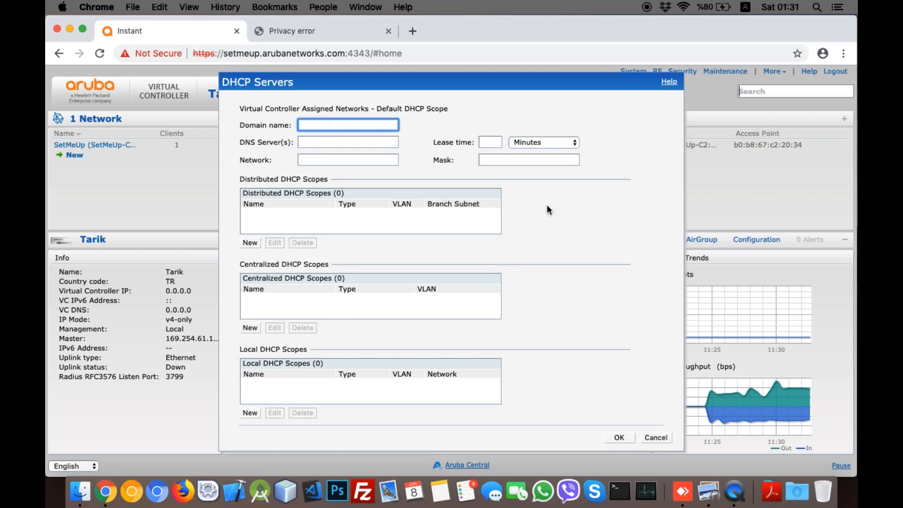
pyautogui.click(561, 371)
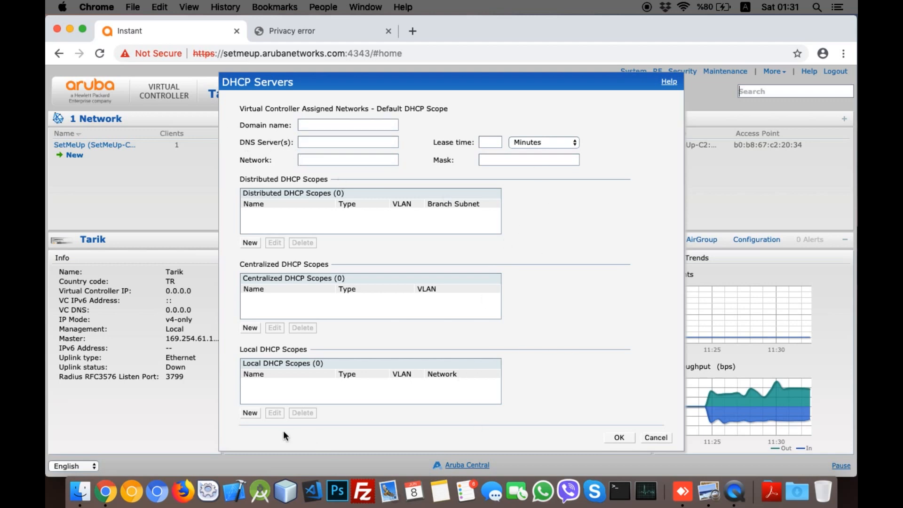
# Step: Start a new Local DHCP scope named tarik.com on VLAN 1
pyautogui.click(249, 412)
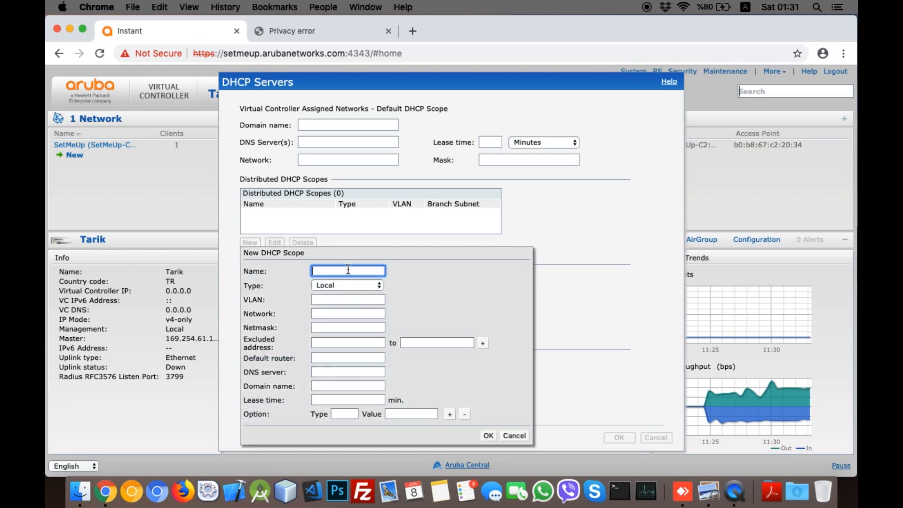
pyautogui.write('tarik.comn')
pyautogui.press('BackSpace')
pyautogui.click(340, 285)
pyautogui.click(342, 283)
pyautogui.click(333, 299)
pyautogui.write('1')
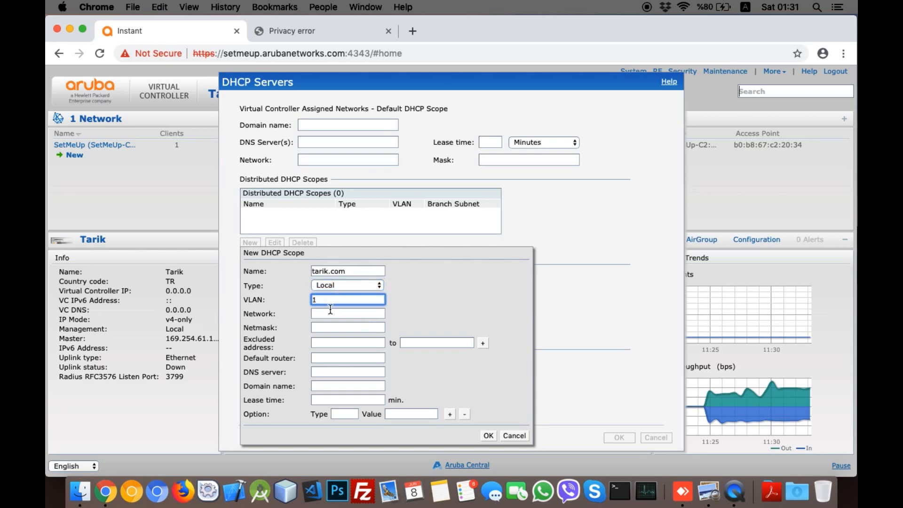
# Step: Enter network 192.168.5.0, netmask 255.255.255.0 and the first excluded address
pyautogui.click(330, 312)
pyautogui.write('192.')
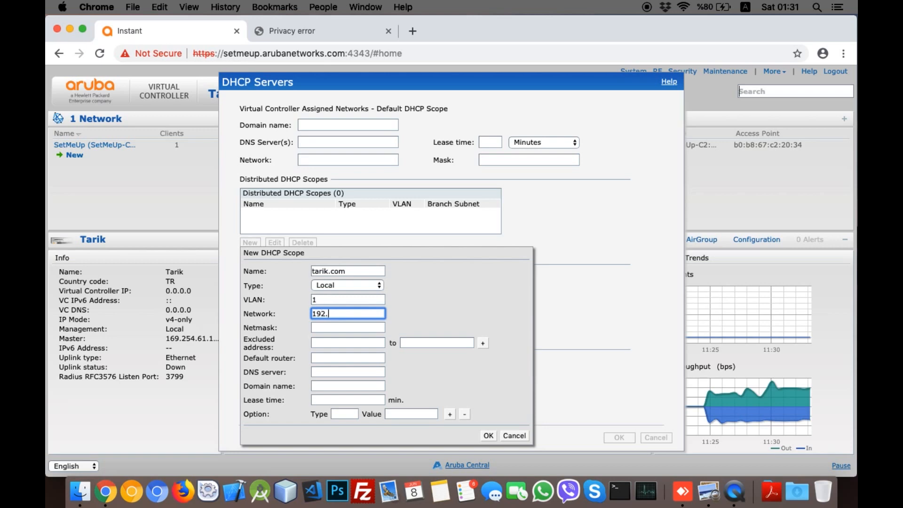
pyautogui.write('168.5.0')
pyautogui.press('Tab')
pyautogui.write('255.255.255.0')
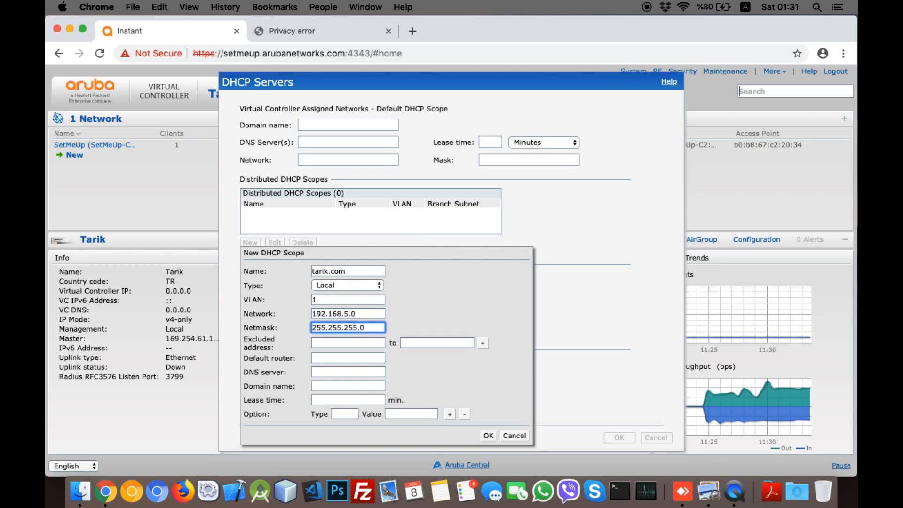
pyautogui.click(347, 340)
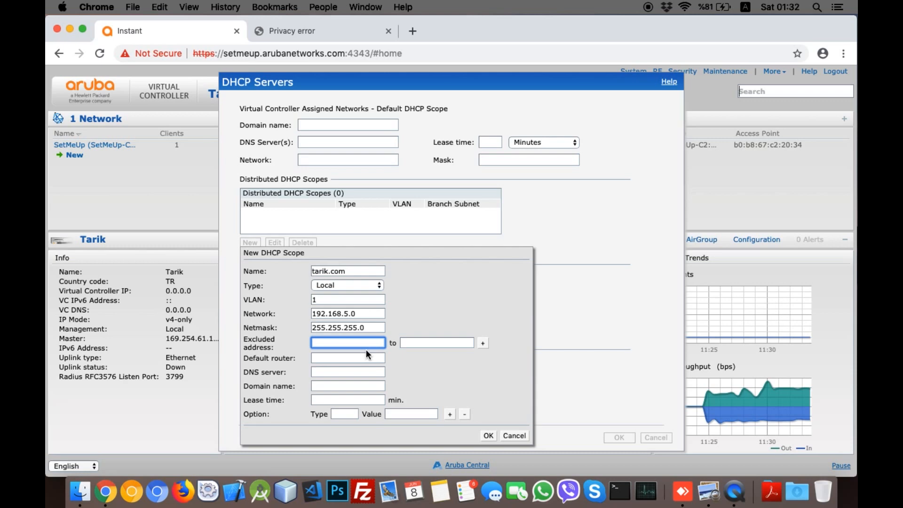
pyautogui.write('192.168')
pyautogui.write('.6')
pyautogui.write('.5.')
pyautogui.write('0')
# Step: Set the first excluded range to 192.168.5.0 through 192.168.5.20
pyautogui.moveTo(384, 343); pyautogui.dragTo(312, 343)
pyautogui.hotkey('ctrl', 'c')
pyautogui.click(431, 342)
pyautogui.hotkey('ctrl', 'v')
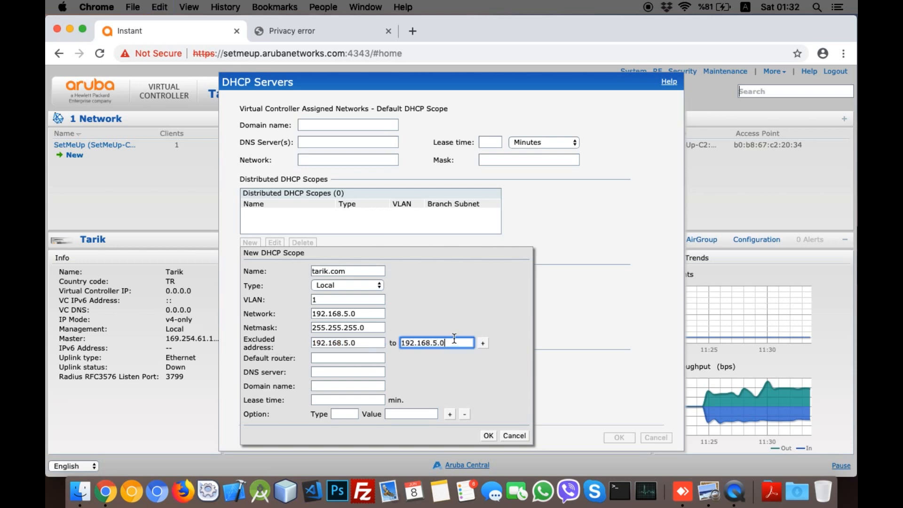
pyautogui.press('BackSpace')
pyautogui.write('20')
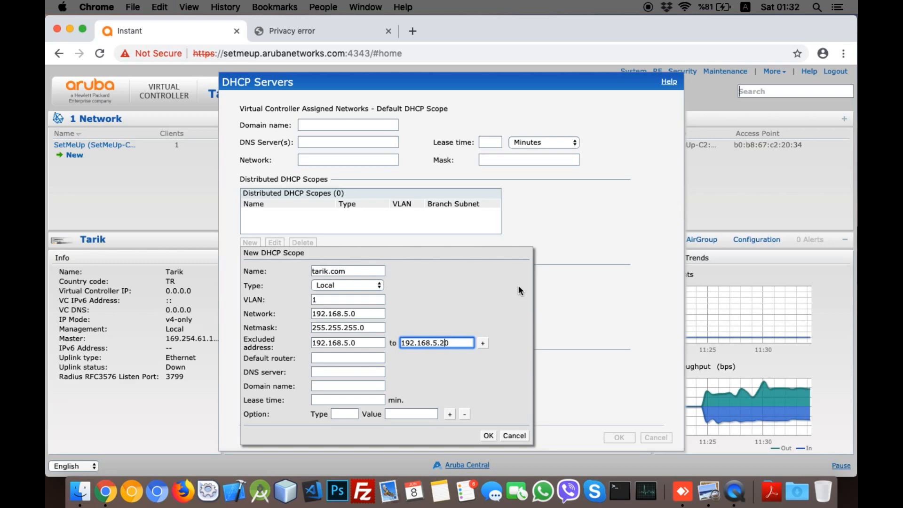
# Step: Add a second excluded address range and review both range start values
pyautogui.click(481, 343)
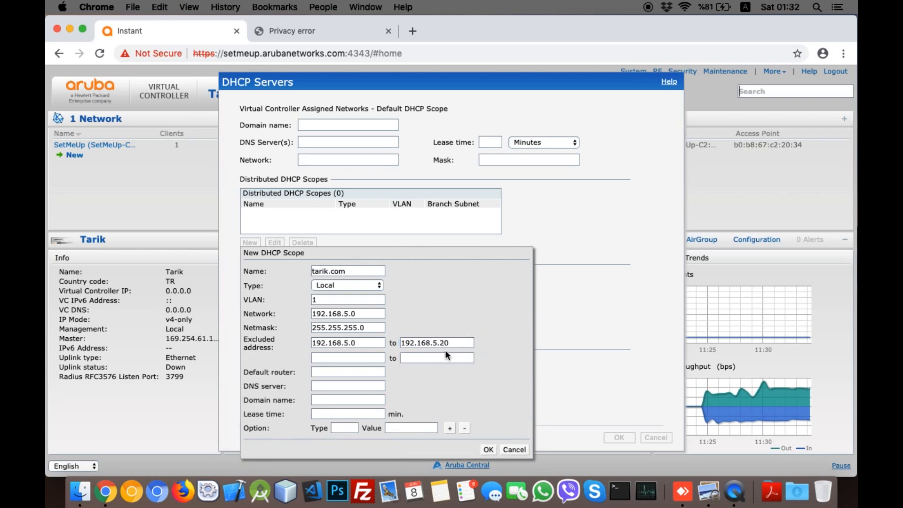
pyautogui.press('super+a')
pyautogui.press('super+c')
pyautogui.press('Tab')
pyautogui.press('super+v')
pyautogui.write('0')
pyautogui.click(404, 358)
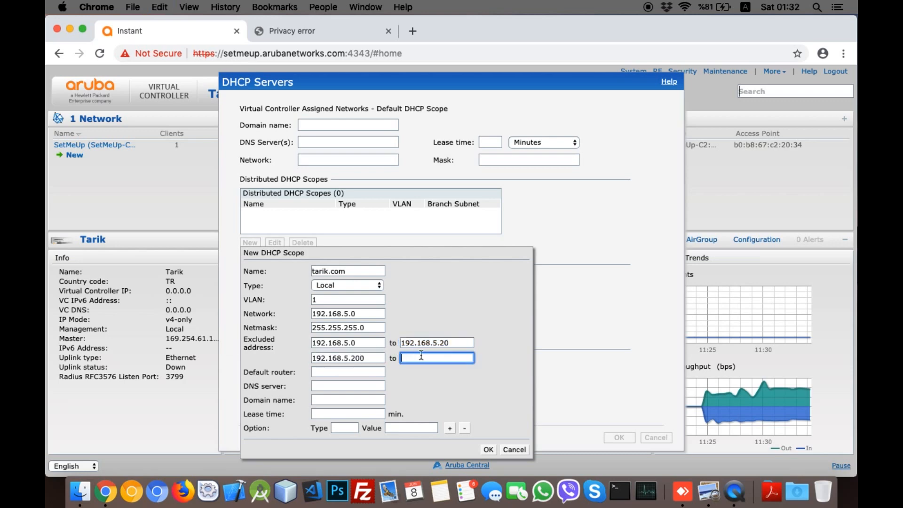
pyautogui.press('super+v')
pyautogui.press('BackSpace')
pyautogui.write('25')
pyautogui.press('BackSpace')
pyautogui.press('BackSpace')
pyautogui.write('55')
pyautogui.press('Tab')
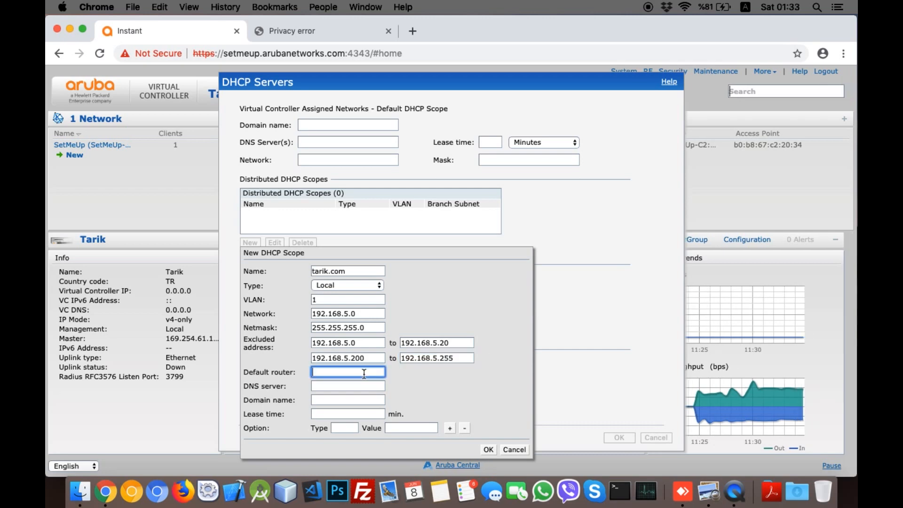
pyautogui.click(373, 356)
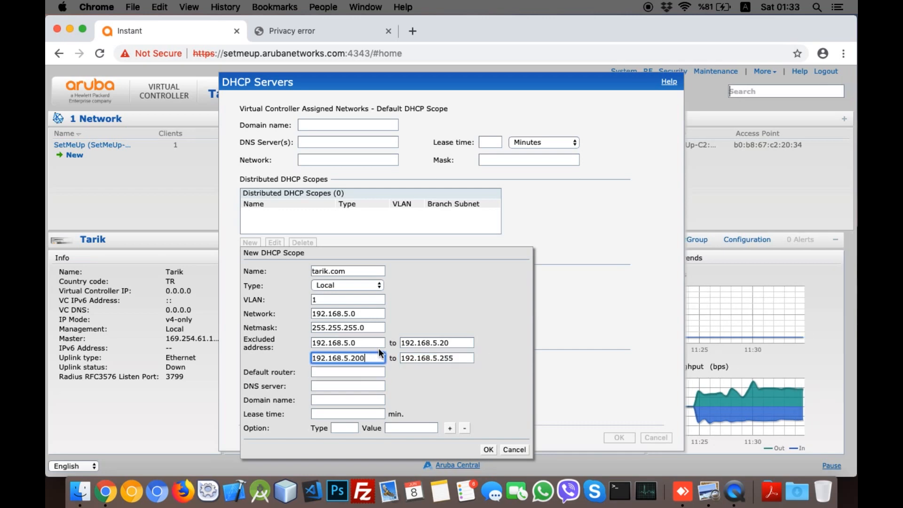
pyautogui.click(375, 342)
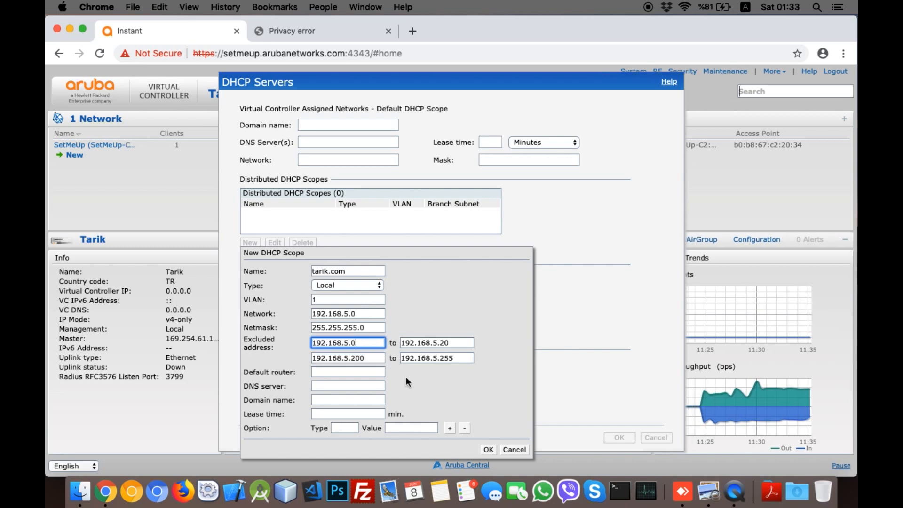
# Step: Set router 192.168.5.1, DNS 1.1.1.1, domain tarik.com, lease 60 minutes, and save the scope
pyautogui.click(350, 371)
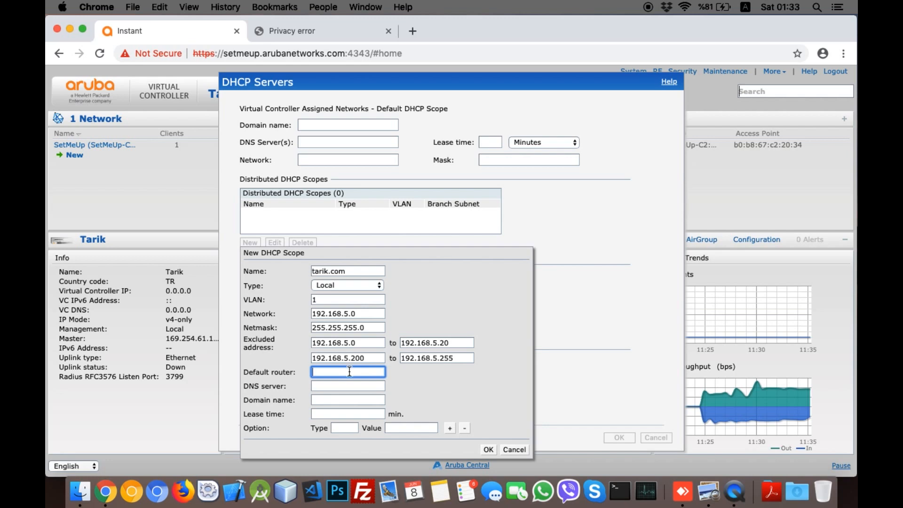
pyautogui.write('192.')
pyautogui.write('168.5.1')
pyautogui.doubleClick(355, 371)
pyautogui.moveTo(355, 372); pyautogui.dragTo(315, 371)
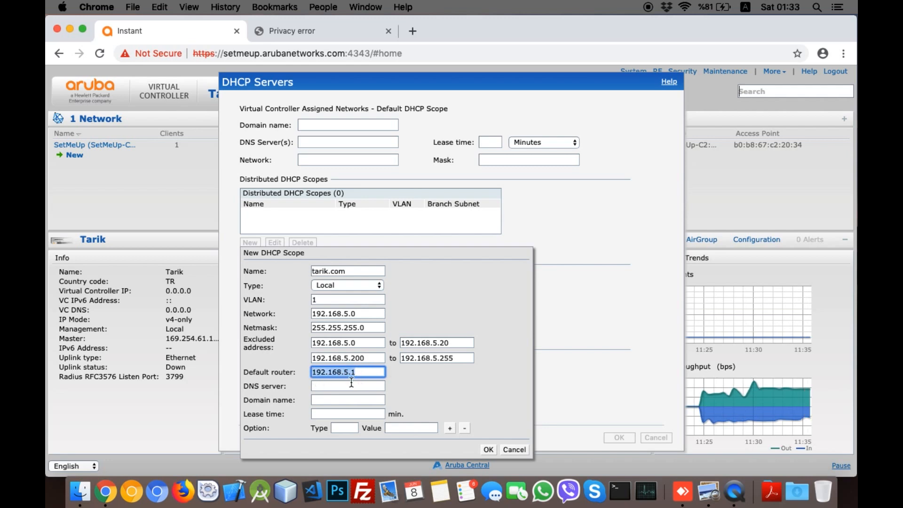
pyautogui.click(351, 385)
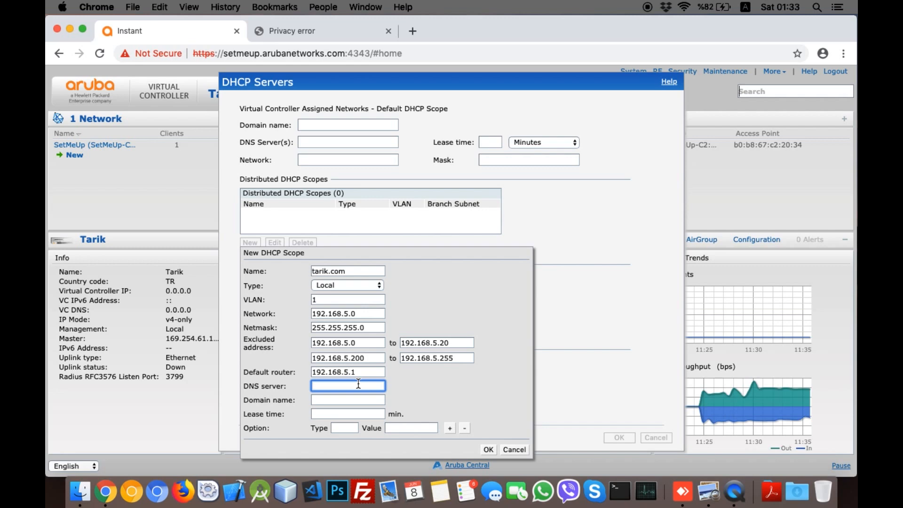
pyautogui.write('1.1.1.1')
pyautogui.click(353, 396)
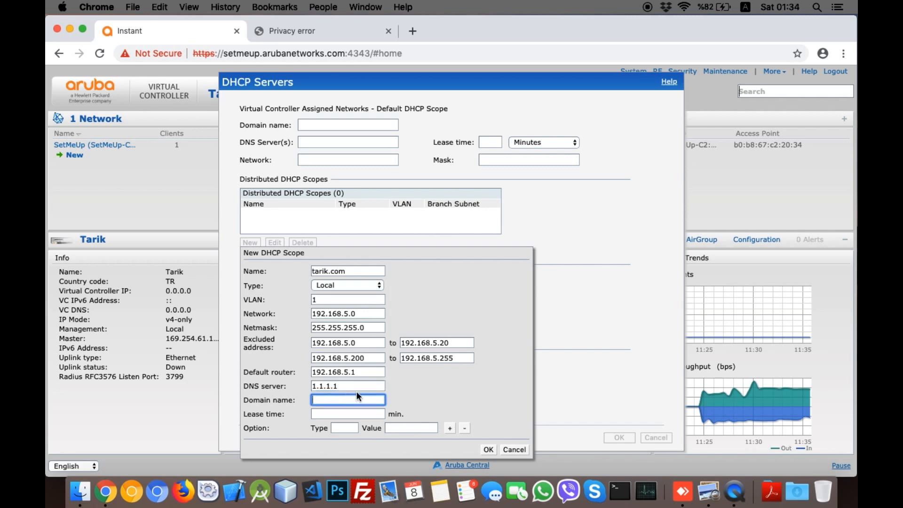
pyautogui.write('tarik.com')
pyautogui.click(344, 411)
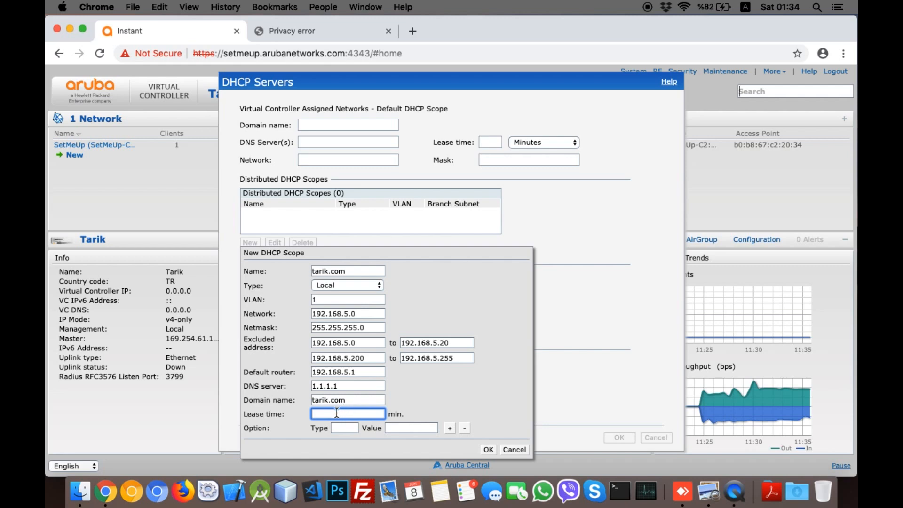
pyautogui.write('60')
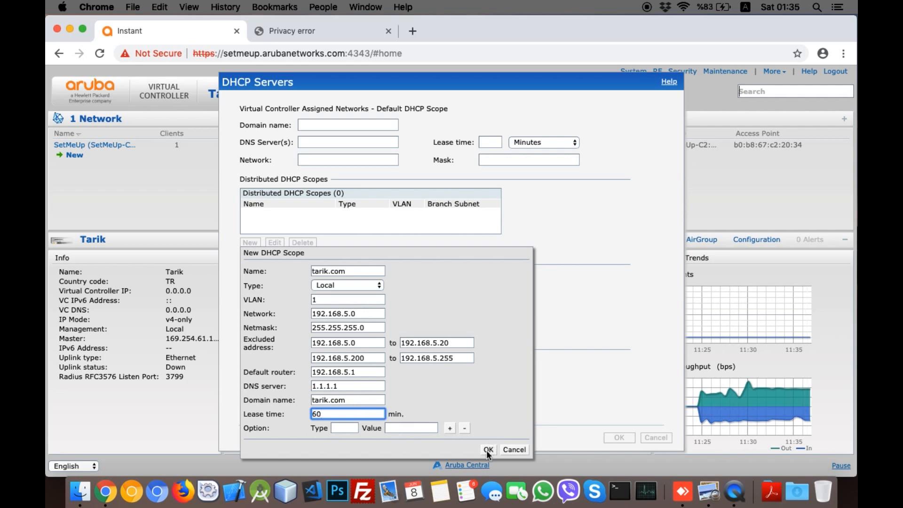
pyautogui.click(487, 449)
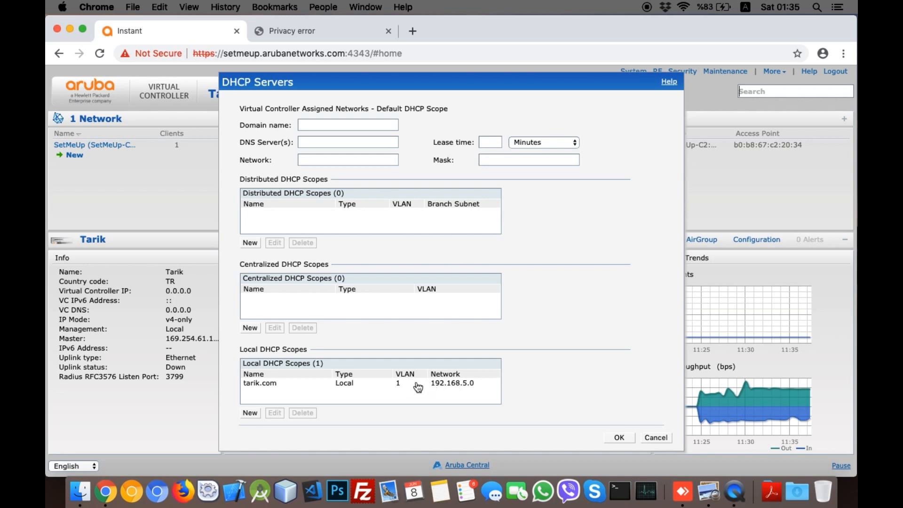
# Step: Select the tarik.com scope, apply the DHCP settings, and dismiss the overlapping-subnet error
pyautogui.click(396, 386)
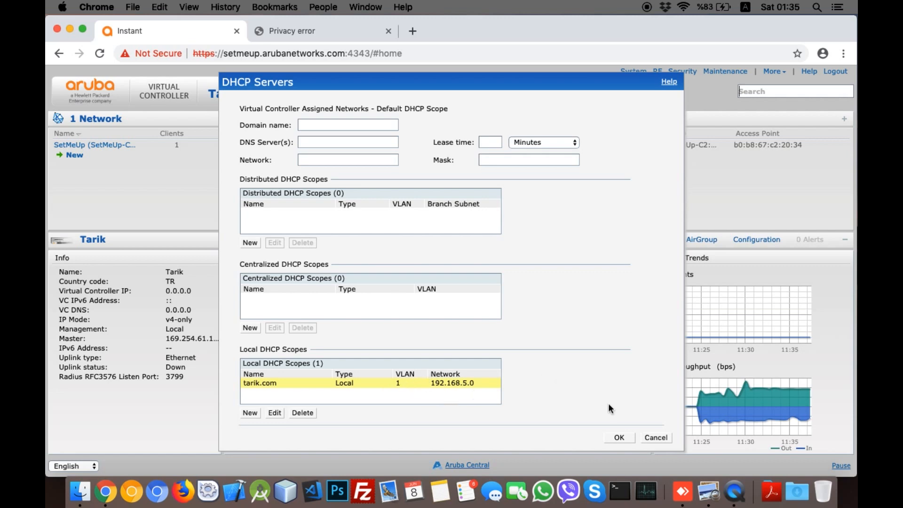
pyautogui.click(617, 438)
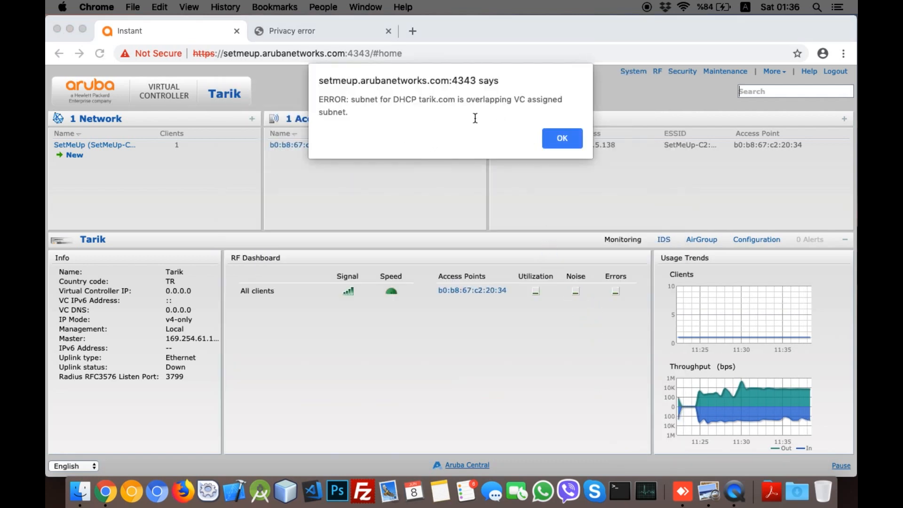
pyautogui.click(563, 138)
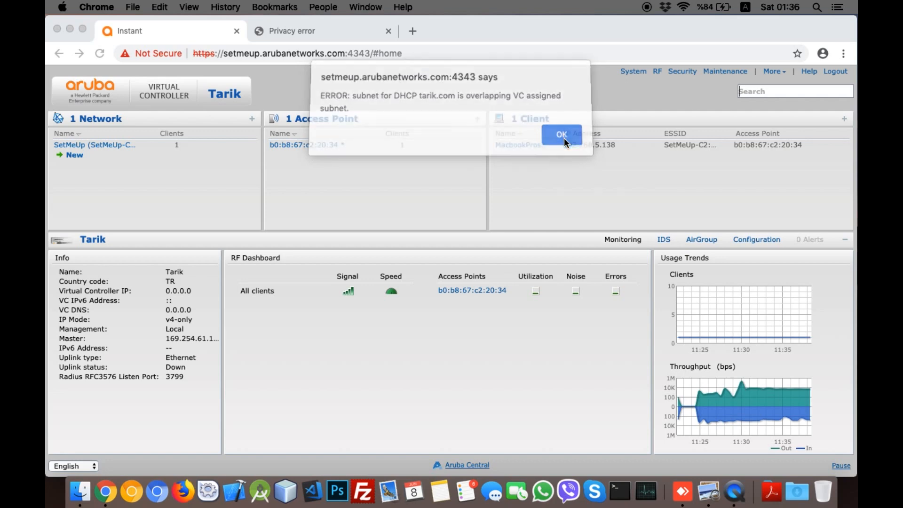
pyautogui.click(772, 71)
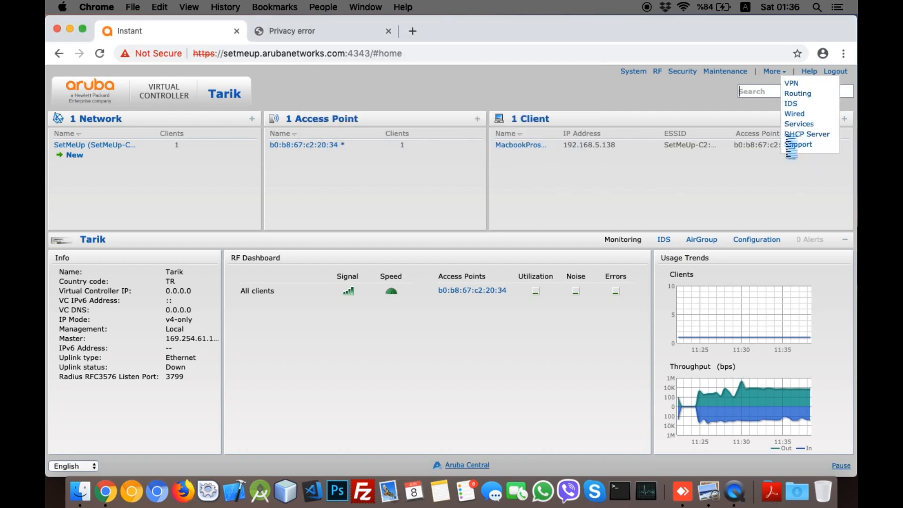
# Step: Delete the tarik.com local DHCP scope from the DHCP Server settings
pyautogui.click(796, 135)
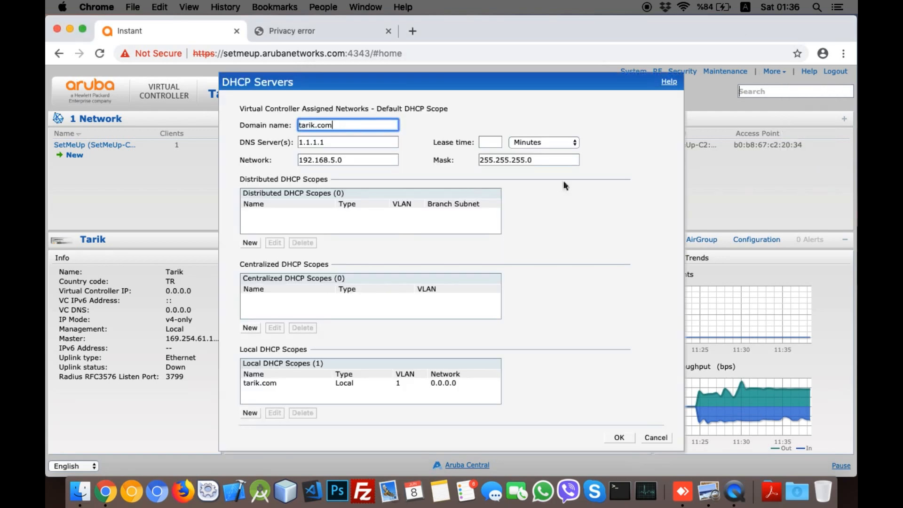
pyautogui.click(335, 382)
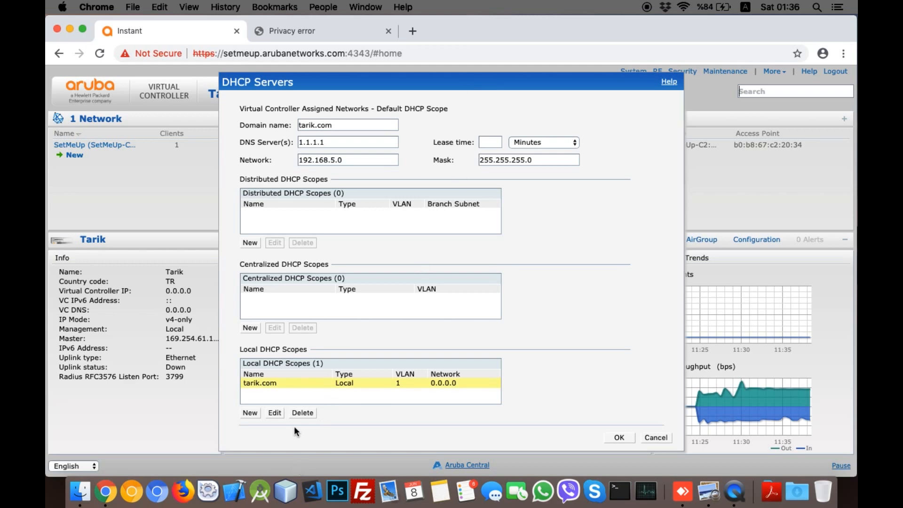
pyautogui.click(302, 413)
pyautogui.click(351, 160)
# Step: Clear the default scope's network, DNS server, domain name and mask, then save
pyautogui.press('BackSpace')
pyautogui.press('BackSpace')
pyautogui.press('BackSpace')
pyautogui.press('BackSpace')
pyautogui.press('BackSpace')
pyautogui.press('BackSpace')
pyautogui.press('BackSpace')
pyautogui.press('BackSpace')
pyautogui.press('BackSpace')
pyautogui.press('BackSpace')
pyautogui.press('BackSpace')
pyautogui.click(346, 143)
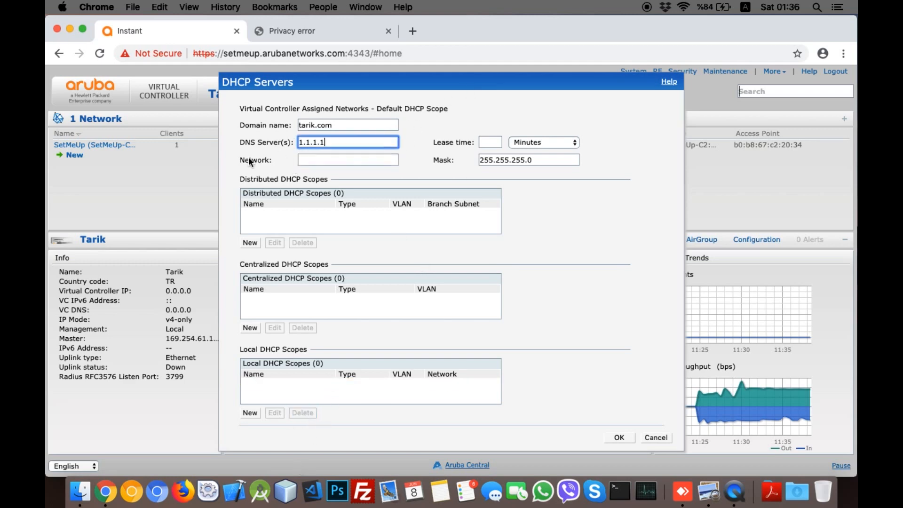
pyautogui.press('BackSpace')
pyautogui.press('BackSpace')
pyautogui.press('BackSpace')
pyautogui.press('BackSpace')
pyautogui.press('BackSpace')
pyautogui.press('BackSpace')
pyautogui.click(348, 125)
pyautogui.press('BackSpace')
pyautogui.press('BackSpace')
pyautogui.press('BackSpace')
pyautogui.press('BackSpace')
pyautogui.press('BackSpace')
pyautogui.press('BackSpace')
pyautogui.press('BackSpace')
pyautogui.press('BackSpace')
pyautogui.press('BackSpace')
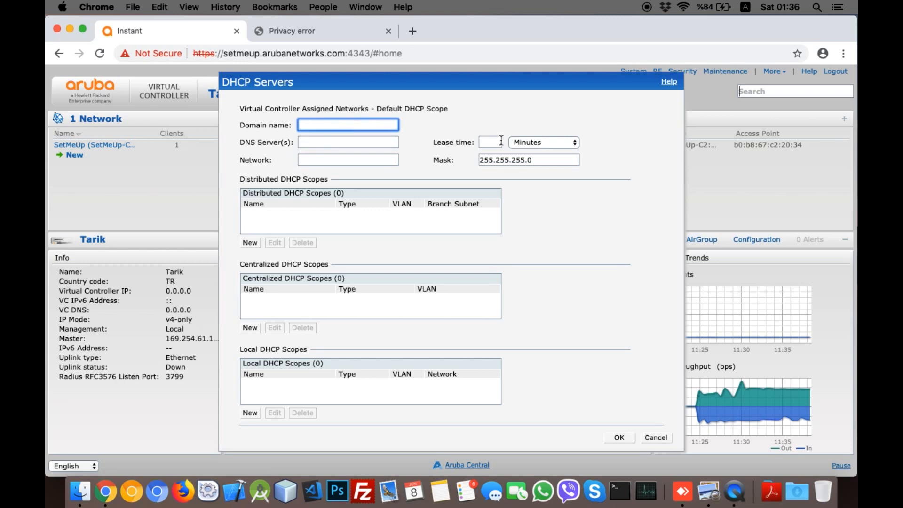
pyautogui.tripleClick(529, 160)
pyautogui.press('BackSpace')
pyautogui.click(618, 437)
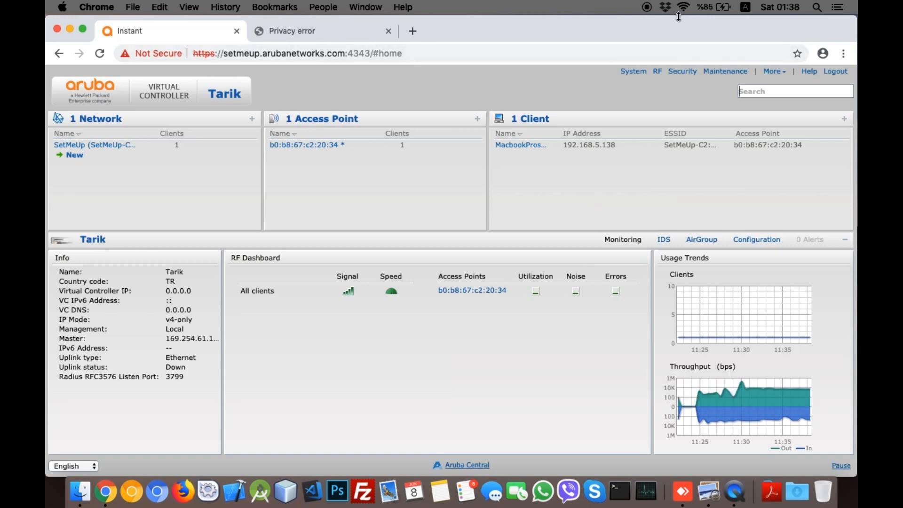
# Step: Cycle the Mac's Wi-Fi off and on, then join SetMeUp-C2:20:34
pyautogui.click(682, 8)
pyautogui.click(633, 33)
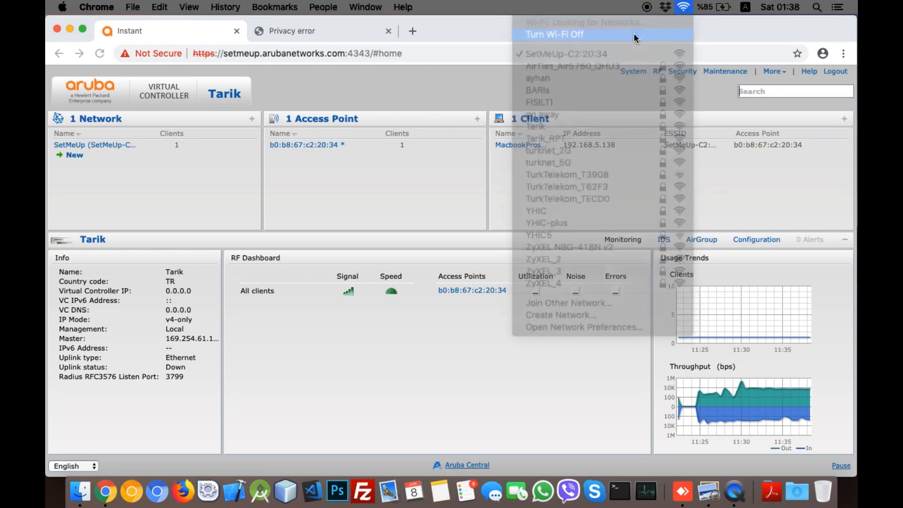
pyautogui.click(683, 7)
pyautogui.click(692, 35)
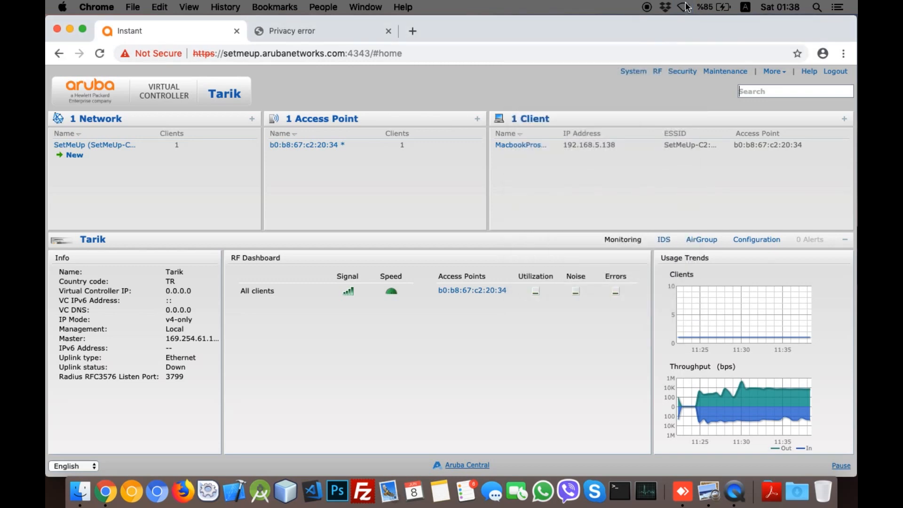
pyautogui.click(683, 7)
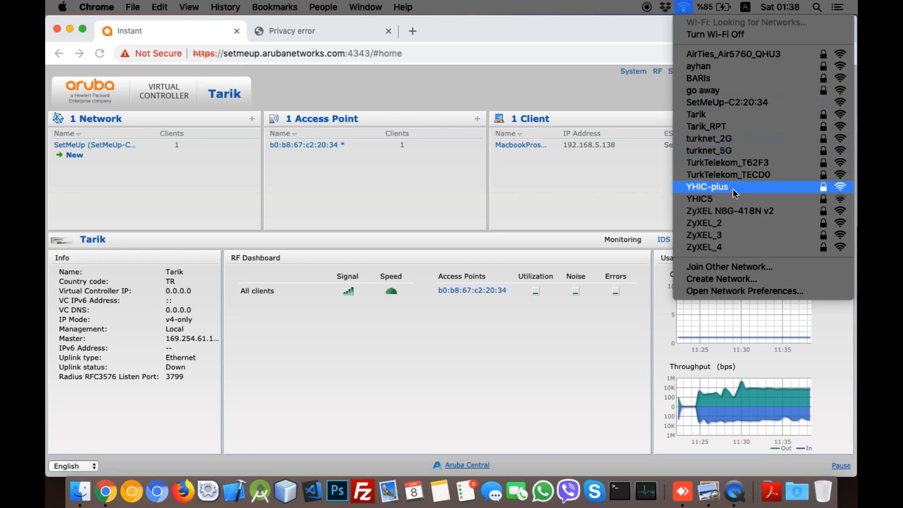
pyautogui.click(709, 102)
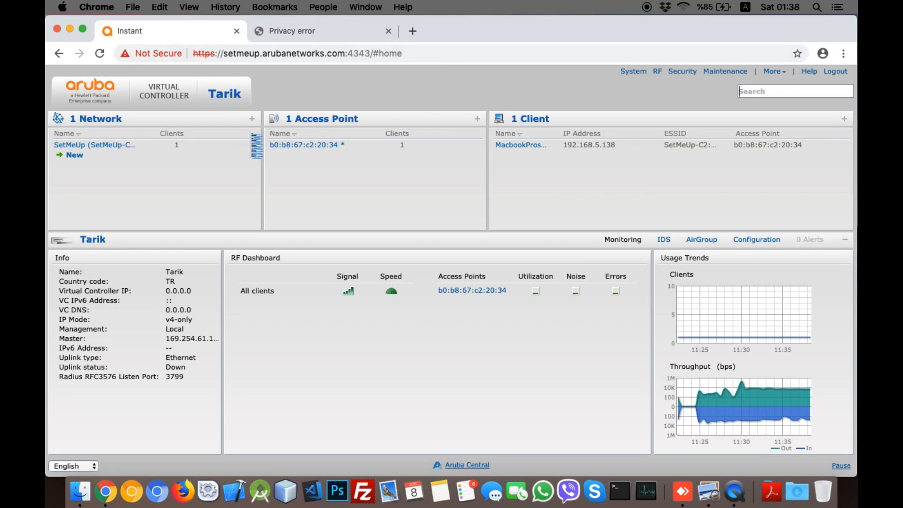
# Step: Close the old controller tab, log in with the admin username and password, and view DHCP Server settings
pyautogui.click(237, 31)
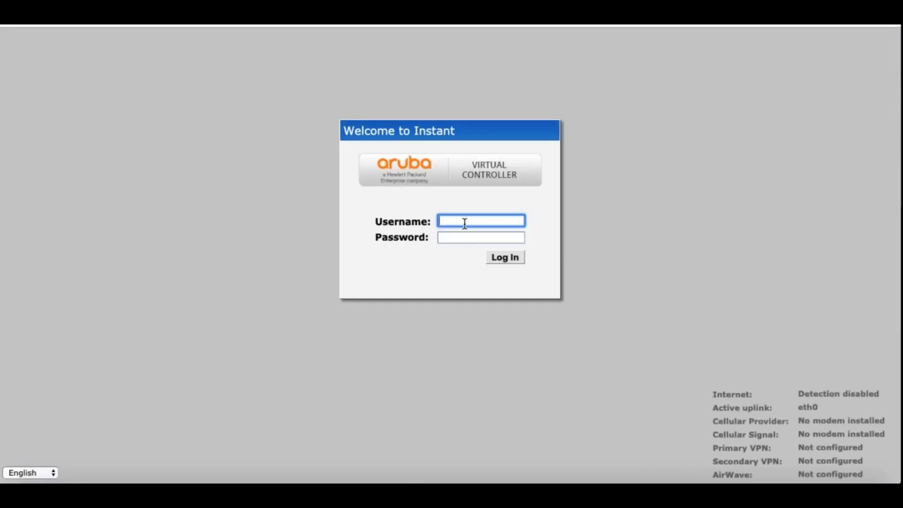
pyautogui.write('admin')
pyautogui.press('Tab')
pyautogui.write('a')
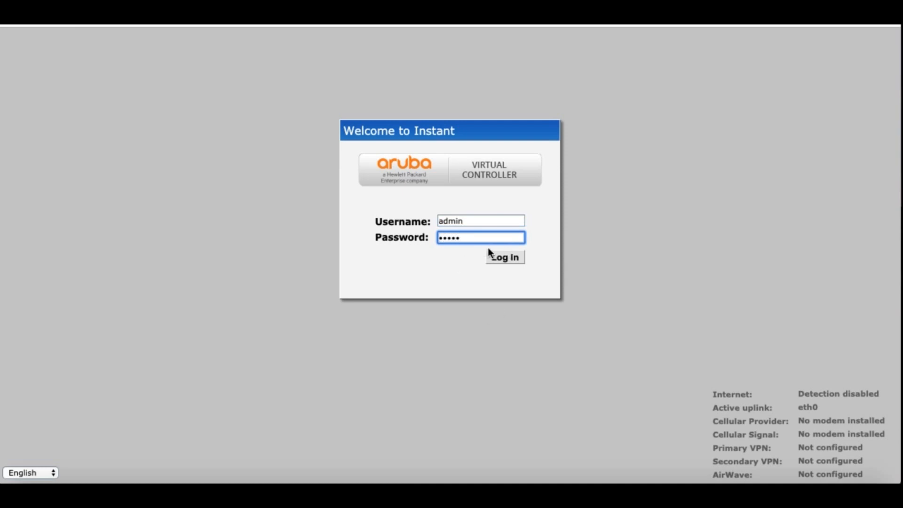
pyautogui.write('dmin')
pyautogui.click(502, 257)
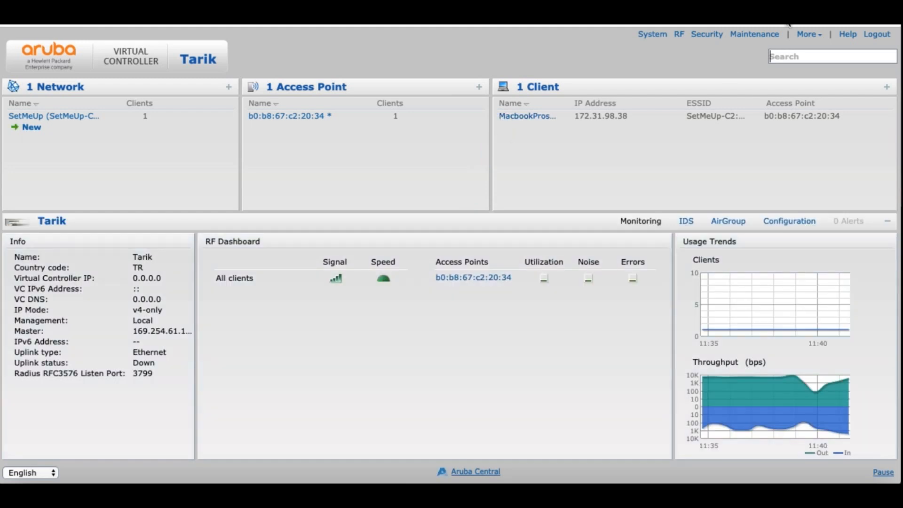
pyautogui.click(806, 34)
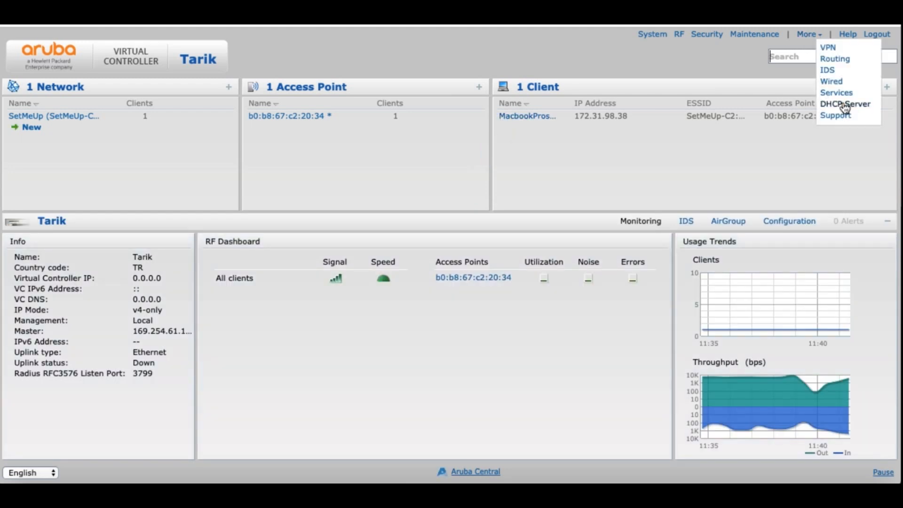
pyautogui.click(845, 105)
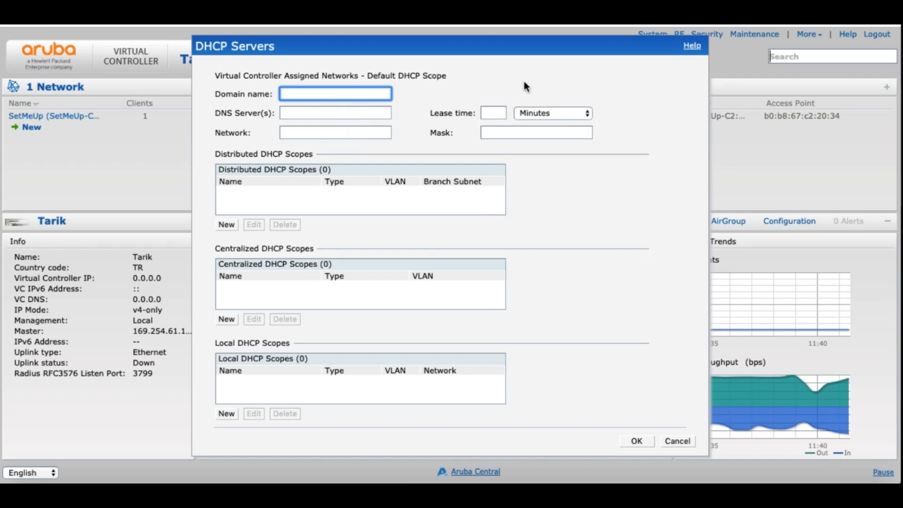
# Step: Start a new local DHCP scope named tarik with network 192.168.5.0 and mask 255.255.255.0
pyautogui.click(243, 403)
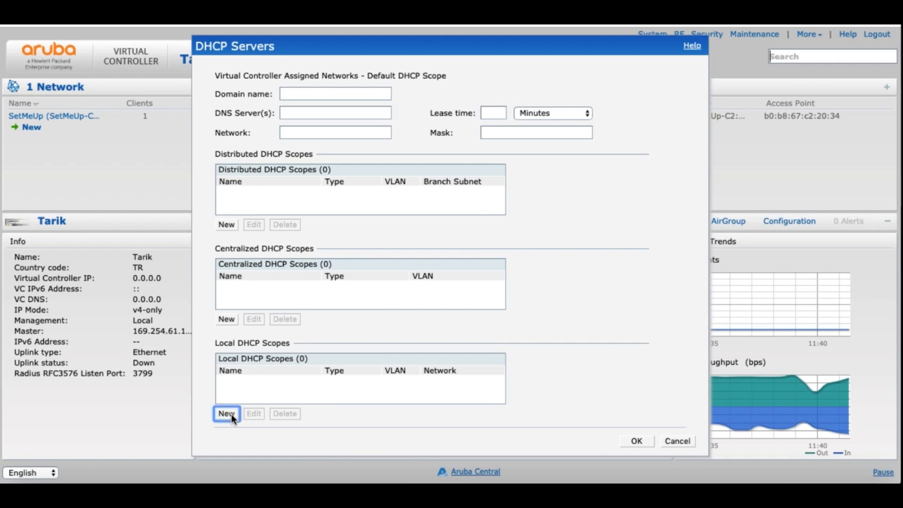
pyautogui.click(227, 413)
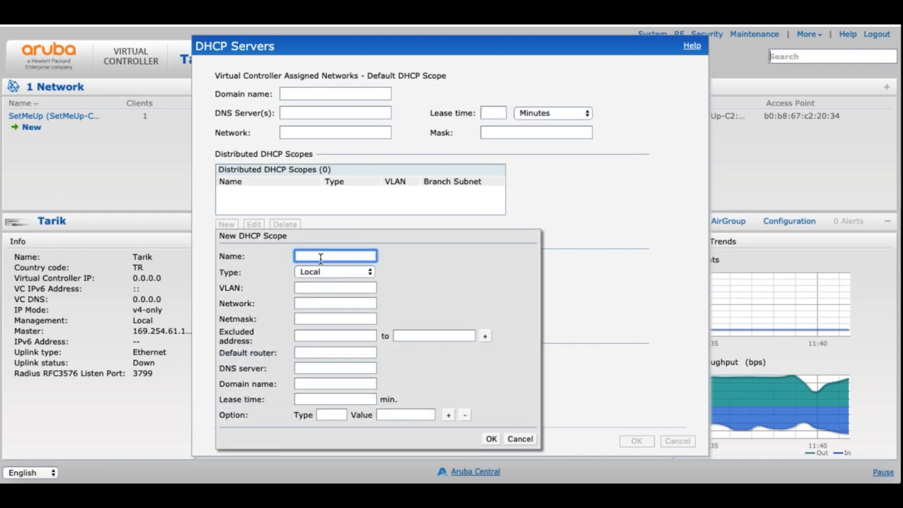
pyautogui.write('tarik')
pyautogui.press('Tab')
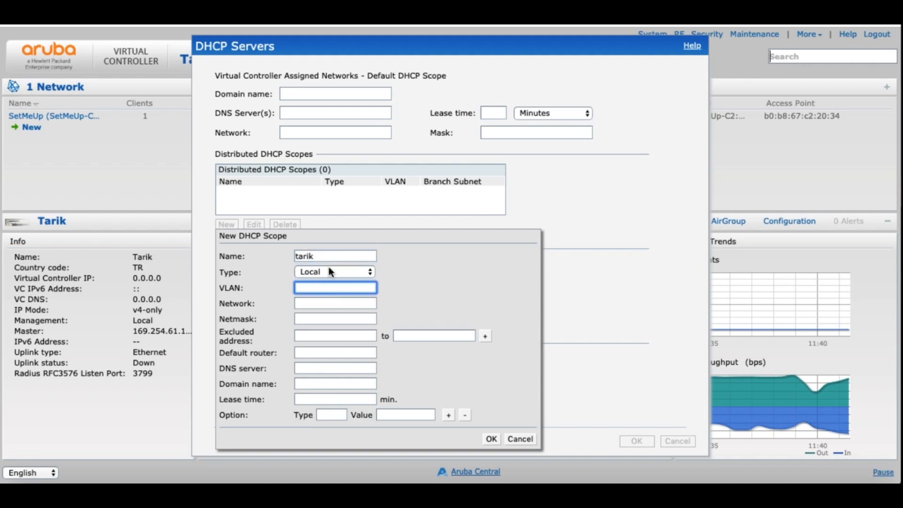
pyautogui.press('Tab')
pyautogui.write('192.168.5.')
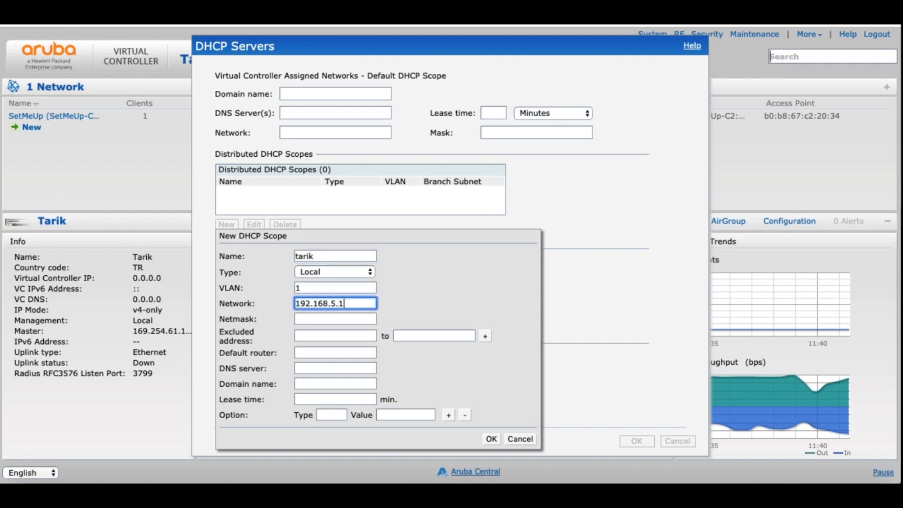
pyautogui.press('Tab')
pyautogui.write('255.255.255.0')
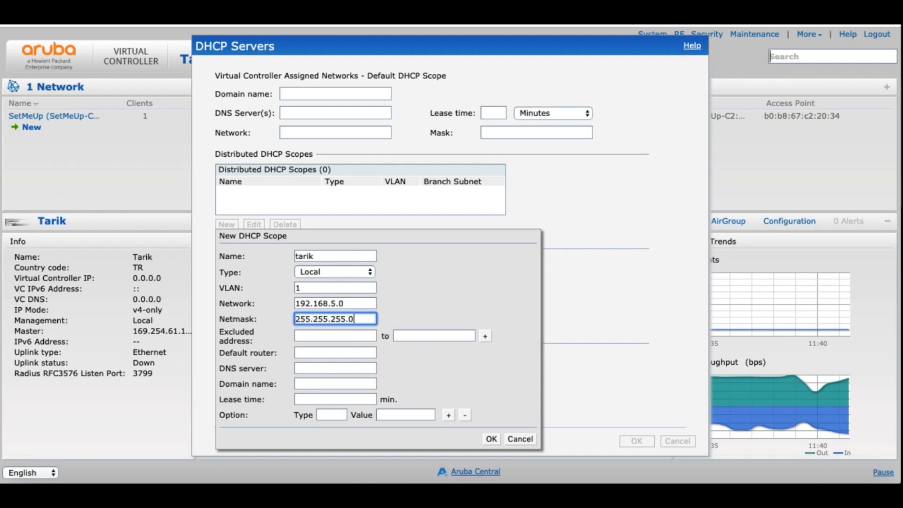
# Step: Enter excluded ranges 192.168.5.1–192.168.5.20 and a second range starting 192.168.5.200
pyautogui.press('Tab')
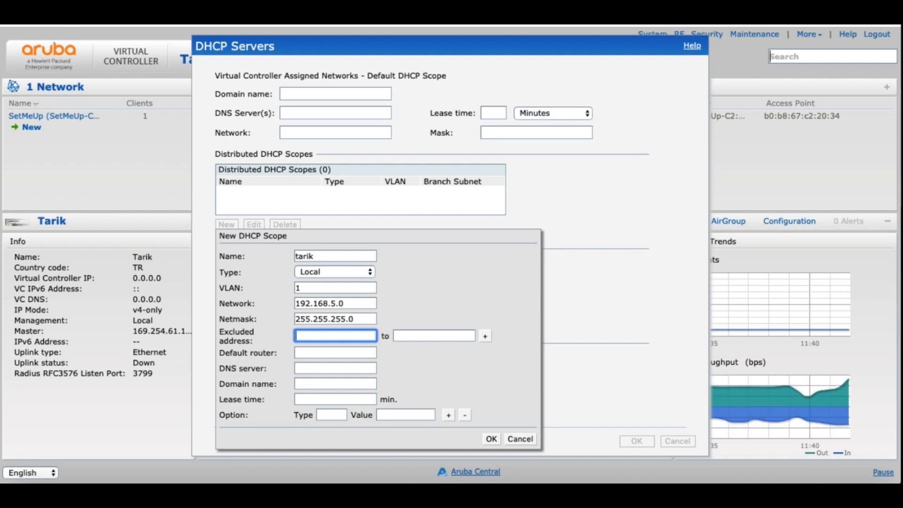
pyautogui.write('192.168.')
pyautogui.write('5.1')
pyautogui.click(434, 335)
pyautogui.write('192.168')
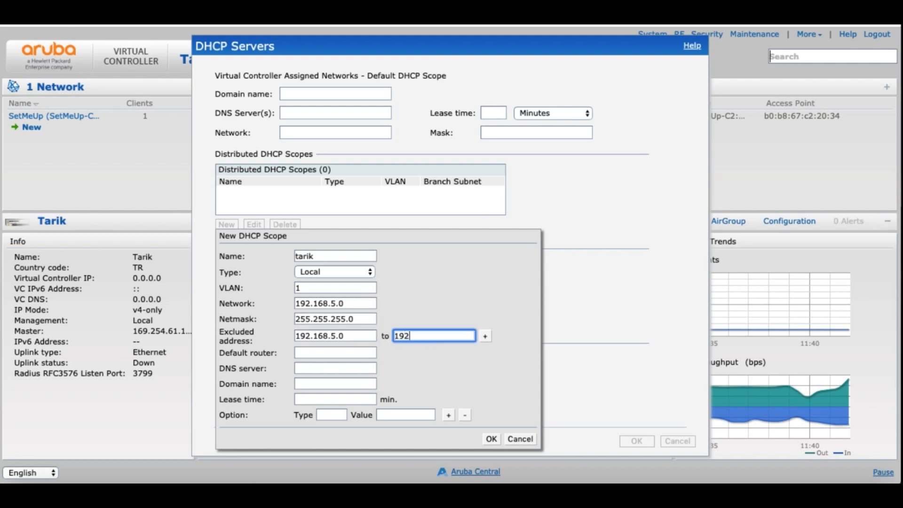
pyautogui.write('.5.20')
pyautogui.click(485, 335)
pyautogui.click(367, 349)
pyautogui.write('192.168.')
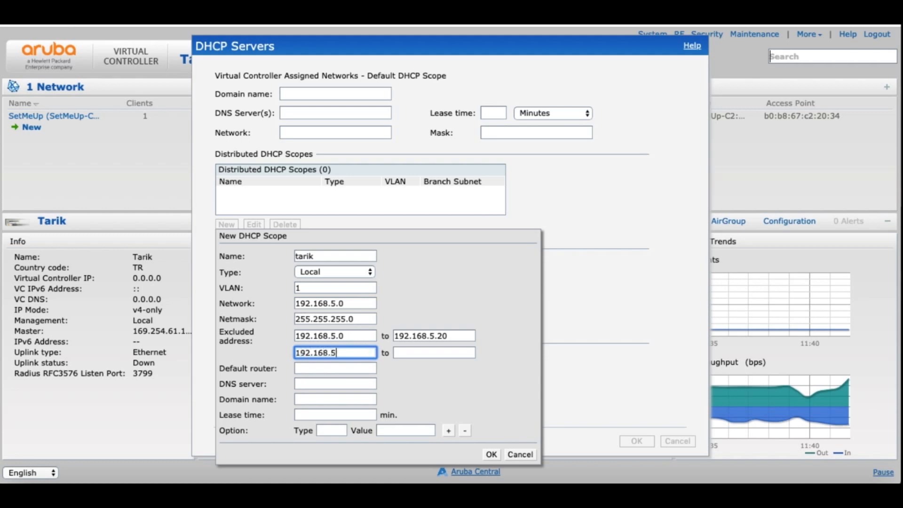
pyautogui.write('5.200')
pyautogui.press('Tab')
pyautogui.write('192')
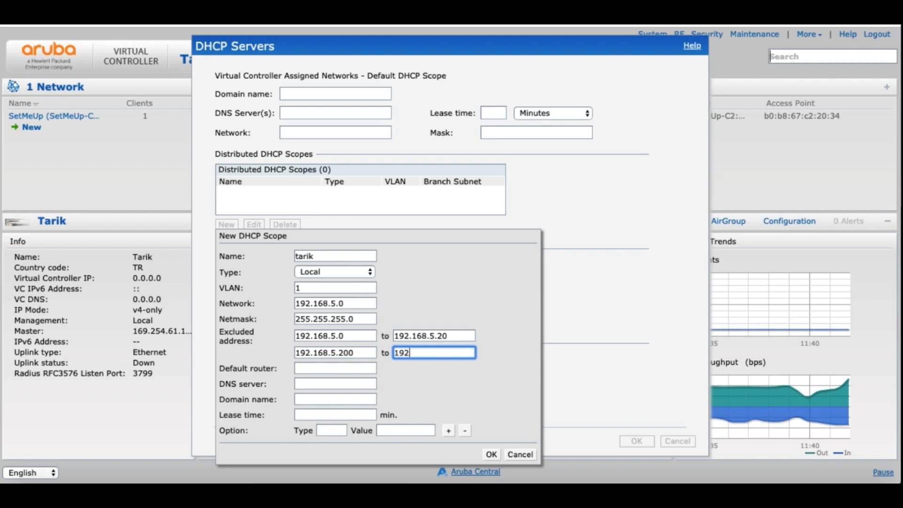
pyautogui.write('.168.6')
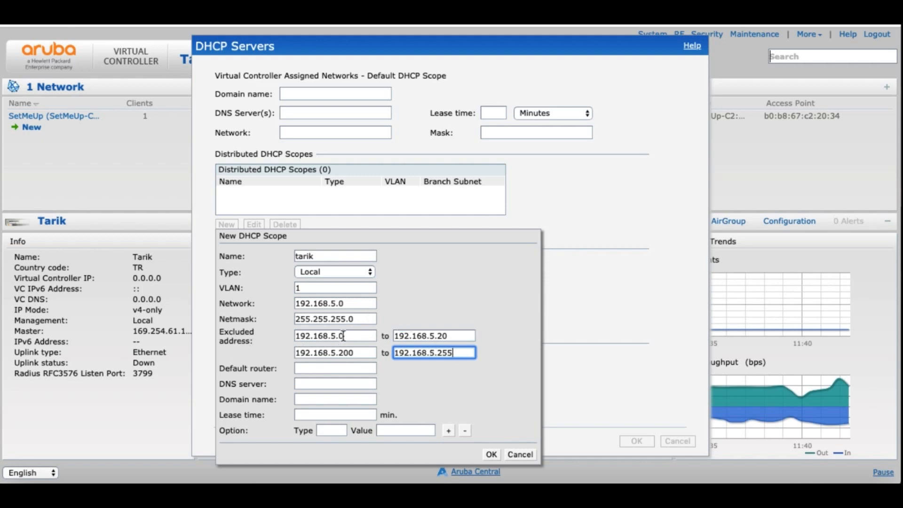
# Step: Correct the excluded ranges to start at 192.168.5.0 and end at 192.168.5.255
pyautogui.moveTo(450, 335); pyautogui.dragTo(324, 352)
pyautogui.moveTo(461, 352); pyautogui.dragTo(439, 352)
pyautogui.click(455, 352)
pyautogui.click(359, 335)
pyautogui.click(442, 352)
pyautogui.click(359, 367)
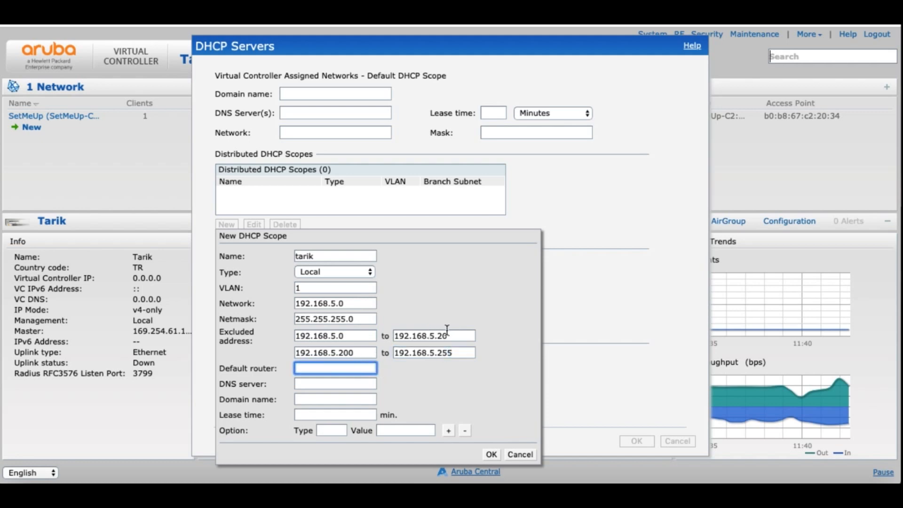
# Step: Fix the second excluded range to start at 192.168.5.200
pyautogui.moveTo(448, 336); pyautogui.dragTo(437, 335)
pyautogui.click(362, 353)
pyautogui.moveTo(353, 352); pyautogui.dragTo(338, 352)
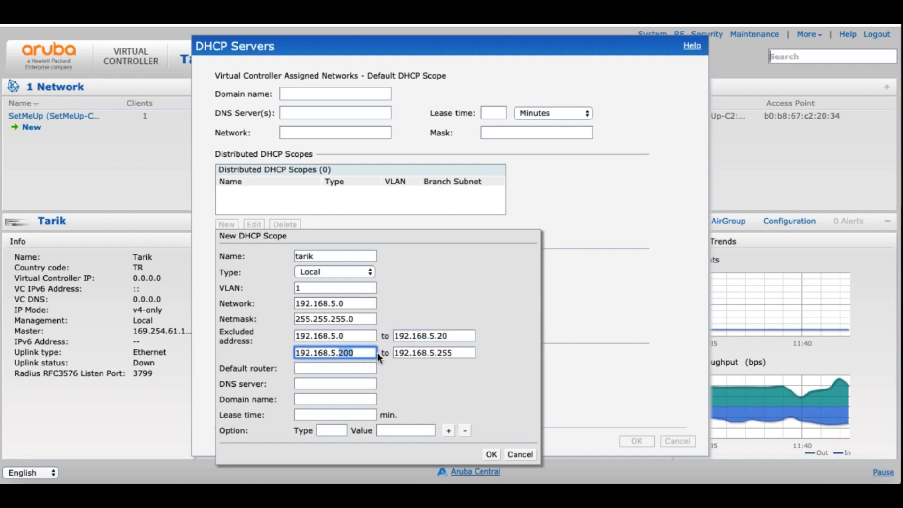
pyautogui.click(361, 355)
# Step: Set router 192.168.5.1, DNS 1.1.1.1, domain tarik.com, lease time 720, and save the scope
pyautogui.click(342, 369)
pyautogui.write('192.168.5.1')
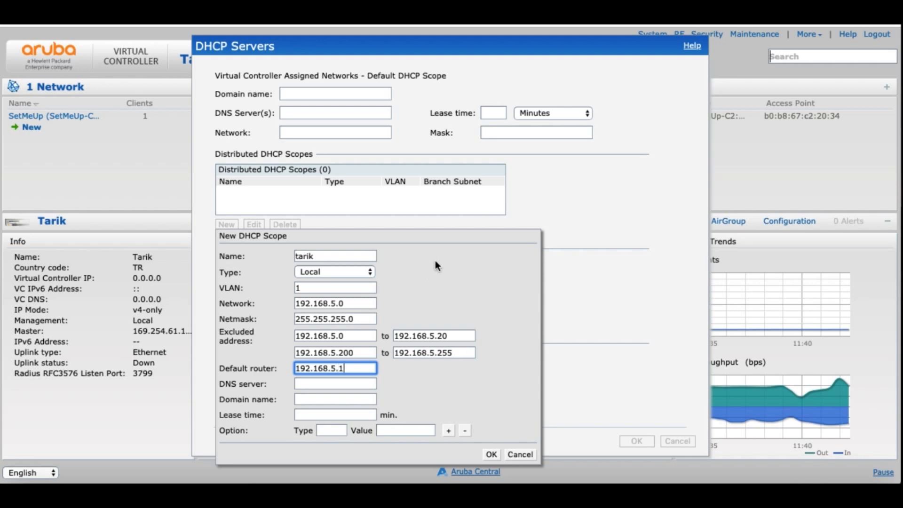
pyautogui.moveTo(295, 373); pyautogui.dragTo(347, 370)
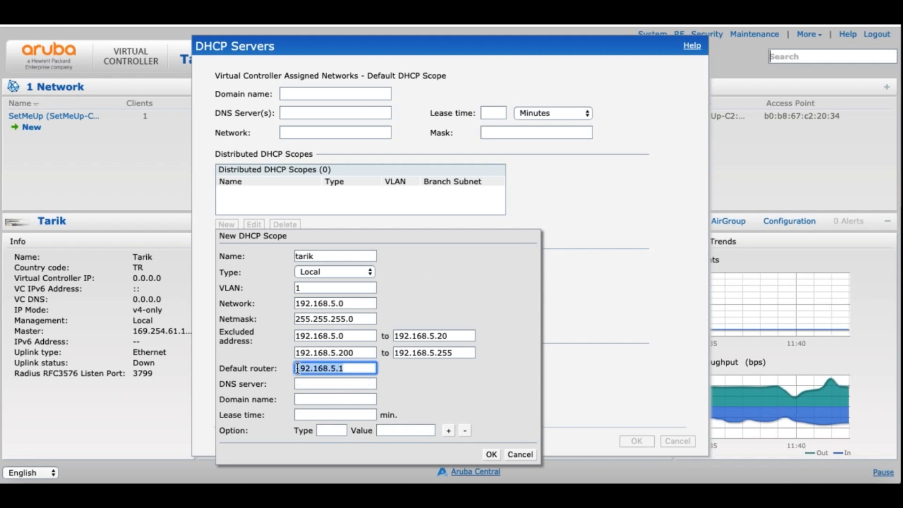
pyautogui.click(338, 383)
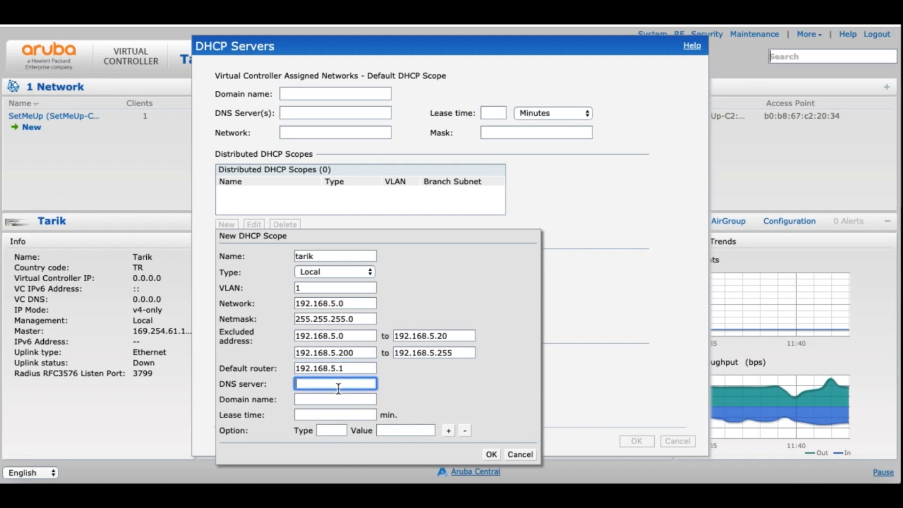
pyautogui.write('1.1.1.1')
pyautogui.click(354, 399)
pyautogui.write('tarik.com')
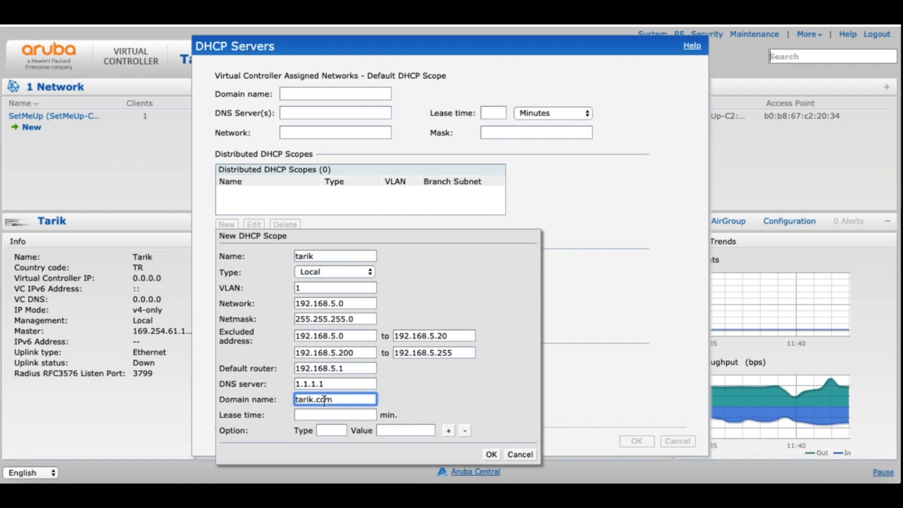
pyautogui.click(337, 415)
pyautogui.write('720')
pyautogui.click(491, 454)
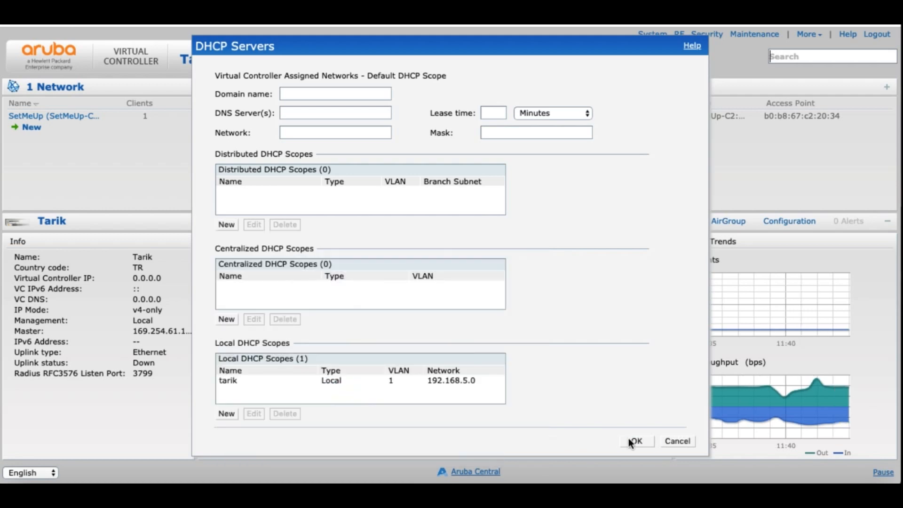
# Step: Confirm the DHCP Servers dialog with the tarik scope and open the More menu
pyautogui.click(632, 439)
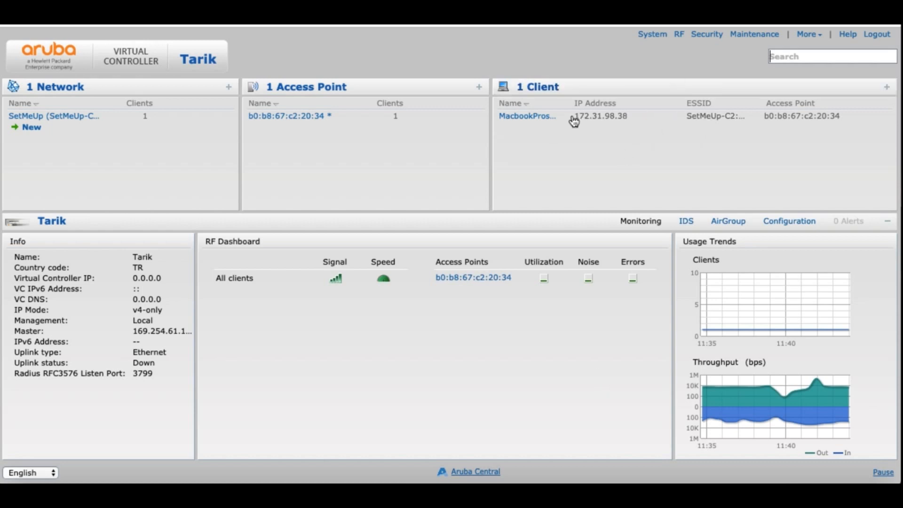
pyautogui.click(807, 35)
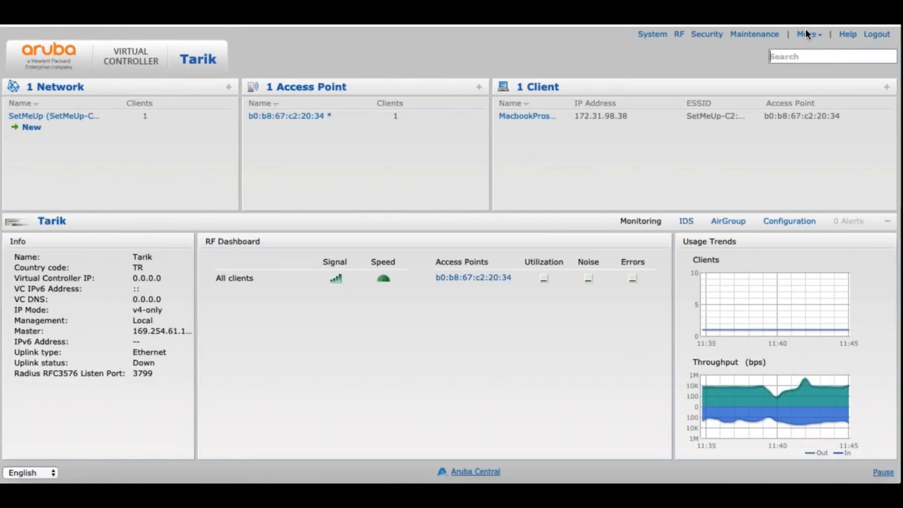
pyautogui.click(807, 34)
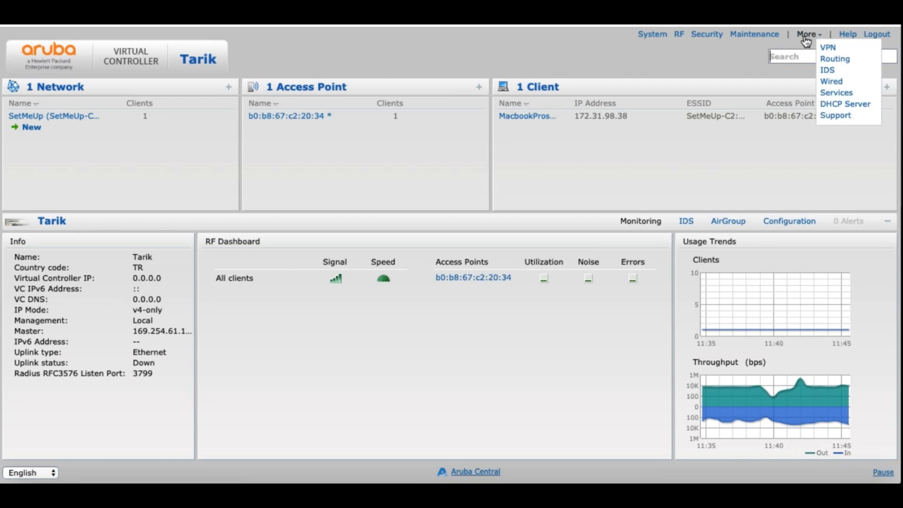
# Step: Inspect the saved tarik scope in DHCP Server settings and cancel without changes
pyautogui.click(839, 103)
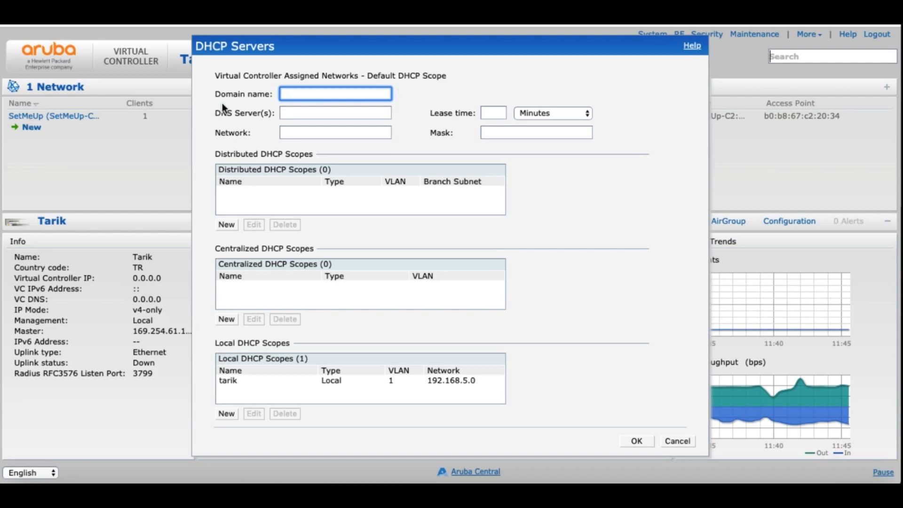
pyautogui.click(262, 381)
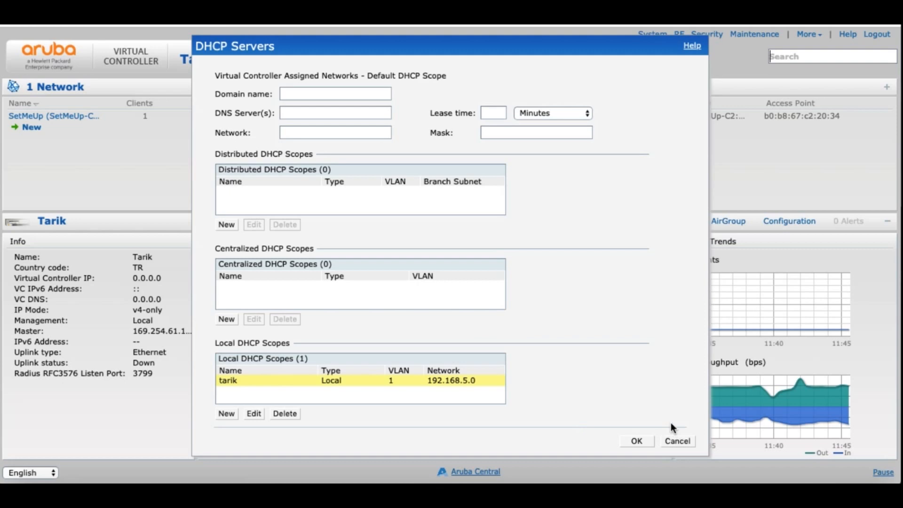
pyautogui.click(682, 442)
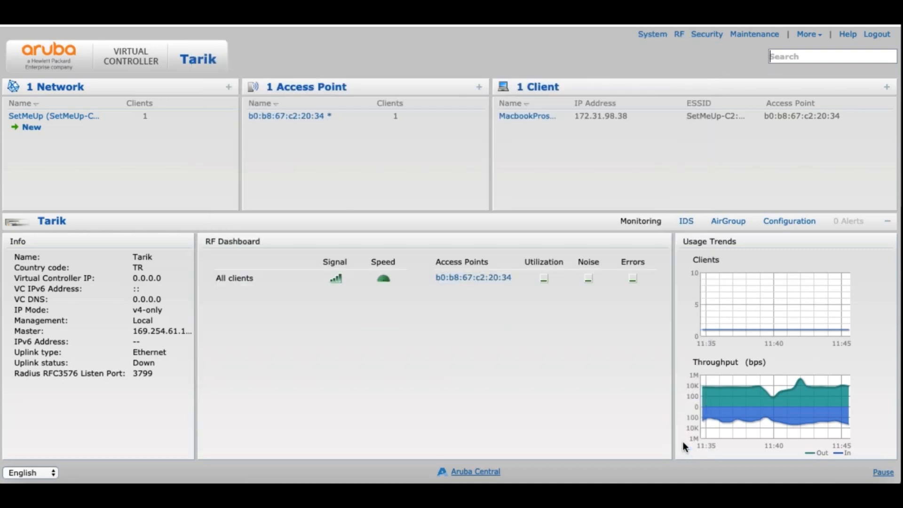
# Step: View the SetMeUp network's details and start a new WLAN
pyautogui.click(105, 118)
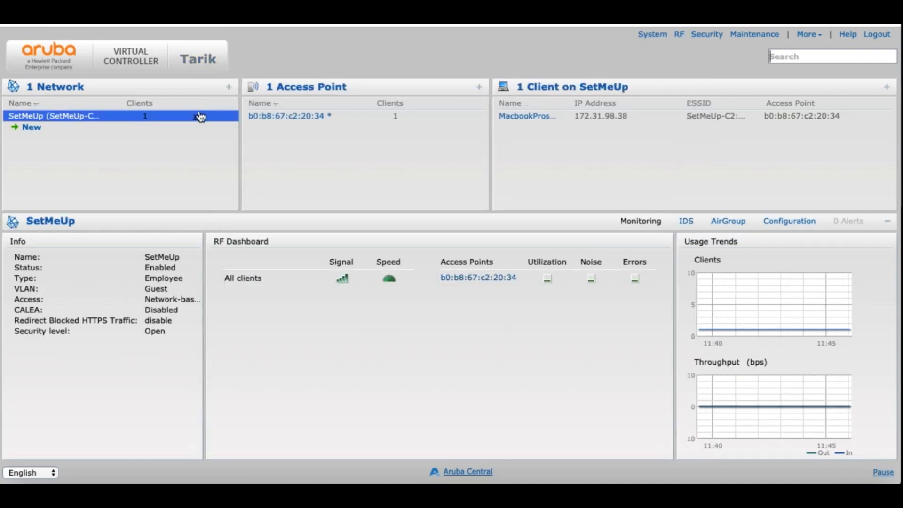
pyautogui.click(60, 118)
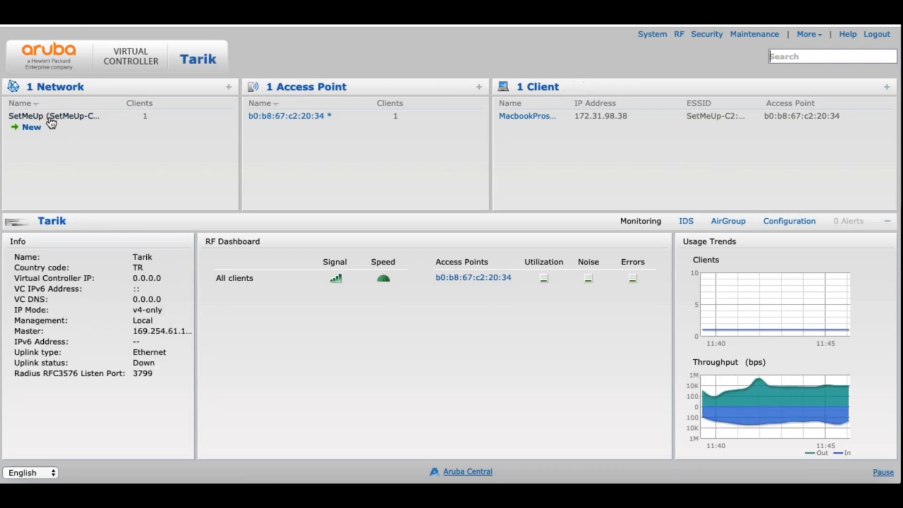
pyautogui.click(49, 119)
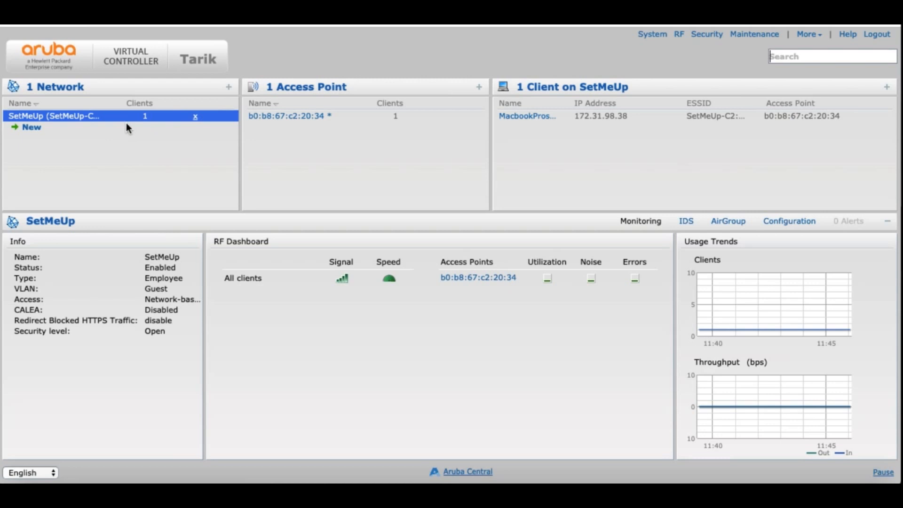
pyautogui.click(35, 127)
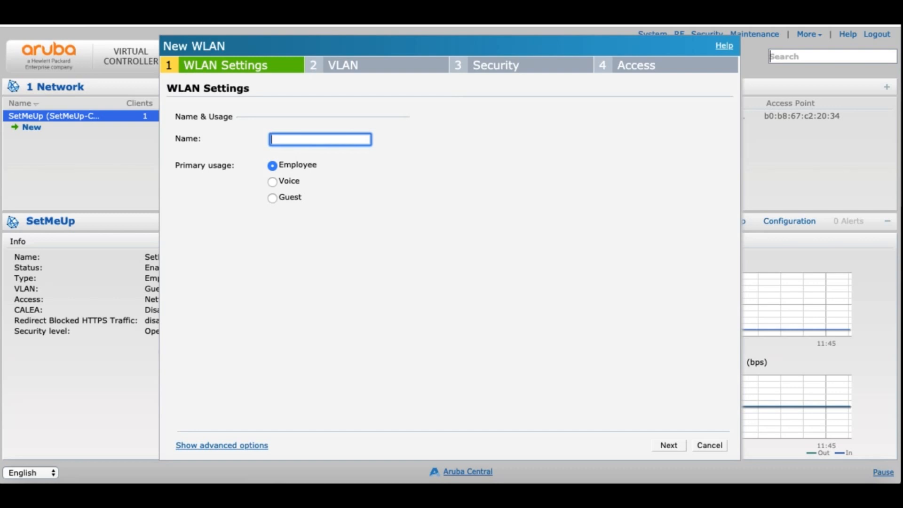
# Step: Name the WLAN TestTarik, review the advanced options, and proceed to the VLAN step
pyautogui.write('TestTarik')
pyautogui.click(256, 448)
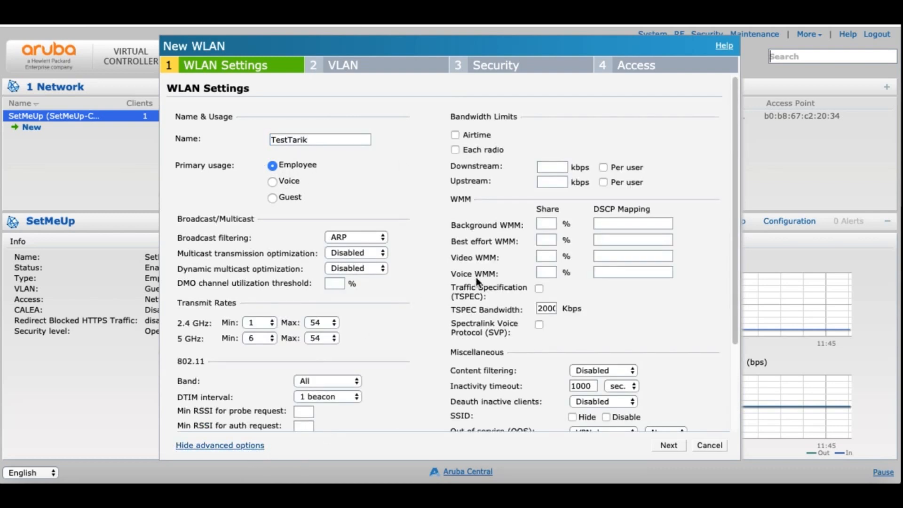
pyautogui.scroll(-5, 538, 272)
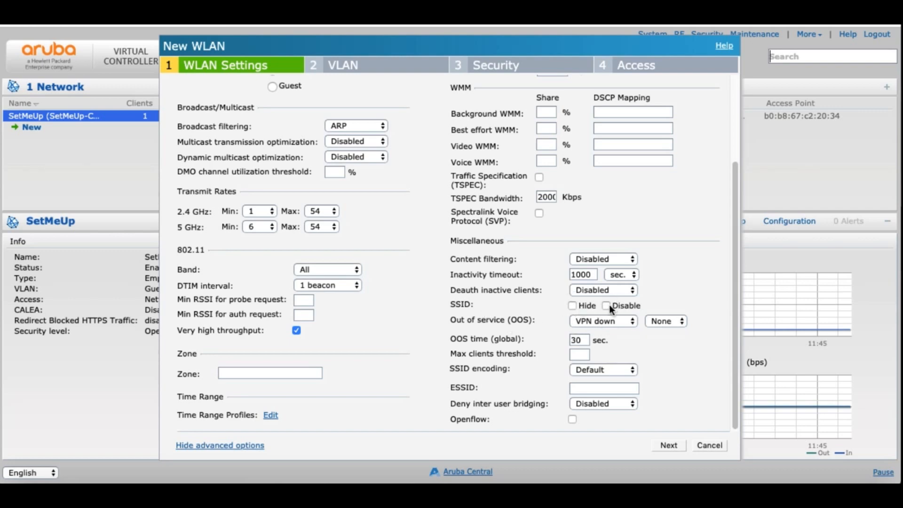
pyautogui.scroll(3, 578, 306)
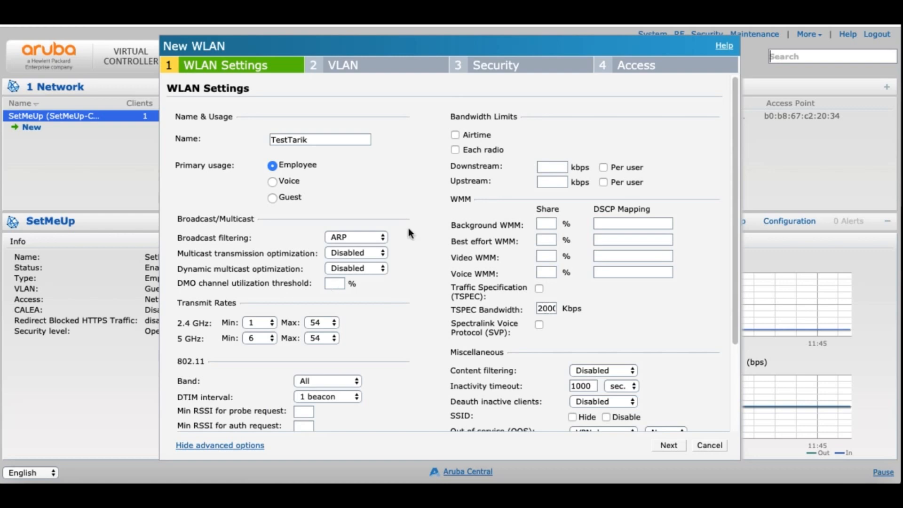
pyautogui.scroll(-3, 540, 225)
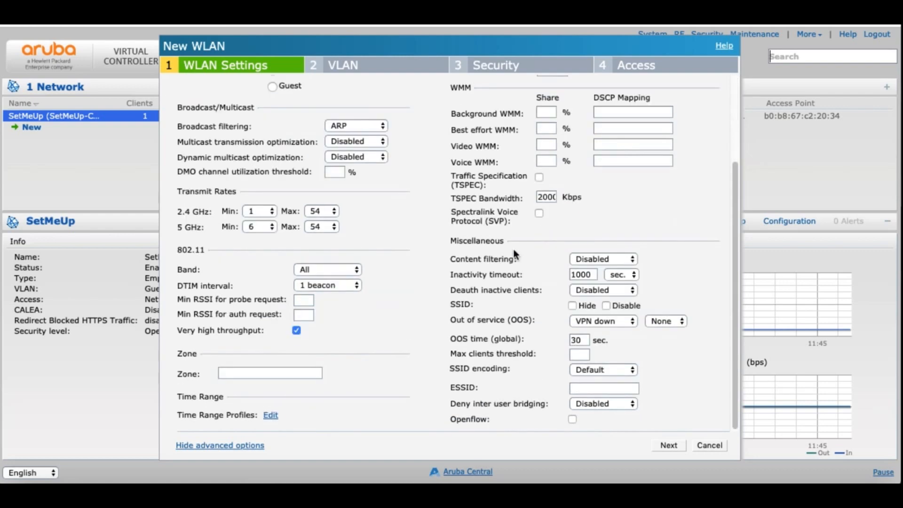
pyautogui.scroll(3, 503, 275)
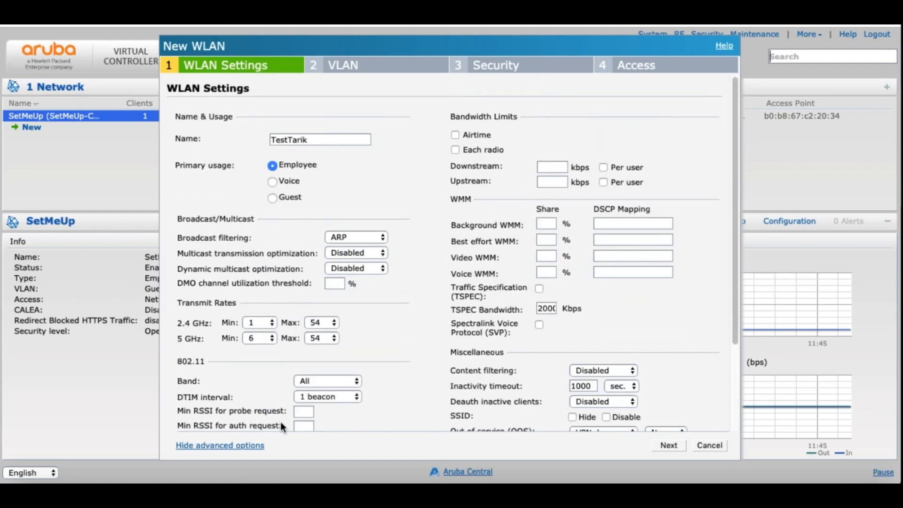
pyautogui.click(241, 445)
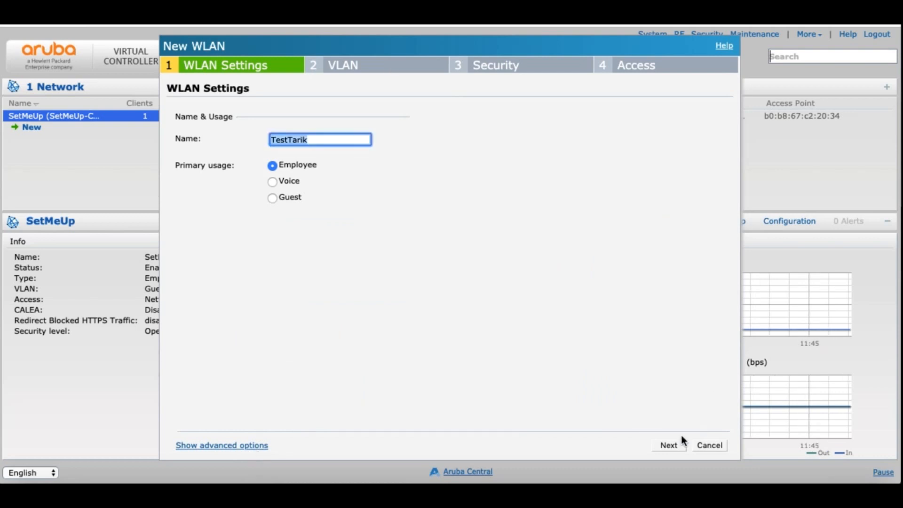
pyautogui.click(668, 445)
# Step: Use Virtual Controller managed client IPs with a custom VLAN from the tarik scope on VLAN 1
pyautogui.click(281, 116)
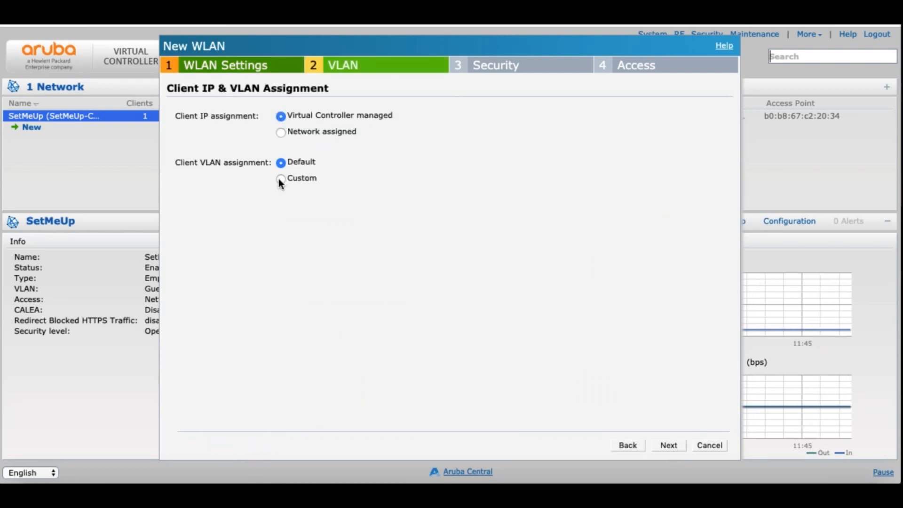
pyautogui.click(281, 178)
pyautogui.click(340, 179)
pyautogui.click(360, 179)
pyautogui.click(677, 446)
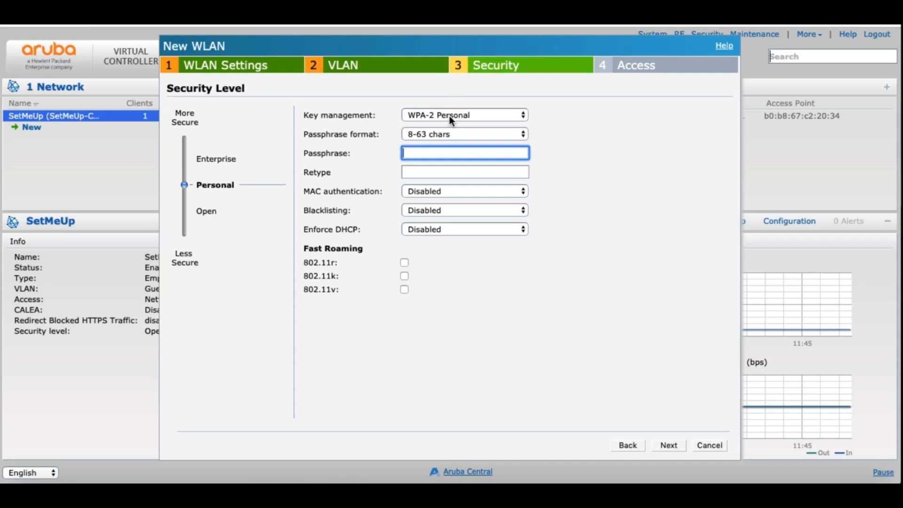
# Step: Choose WPA-2 Personal, enter and confirm the passphrase, and leave Enforce DHCP disabled
pyautogui.click(455, 117)
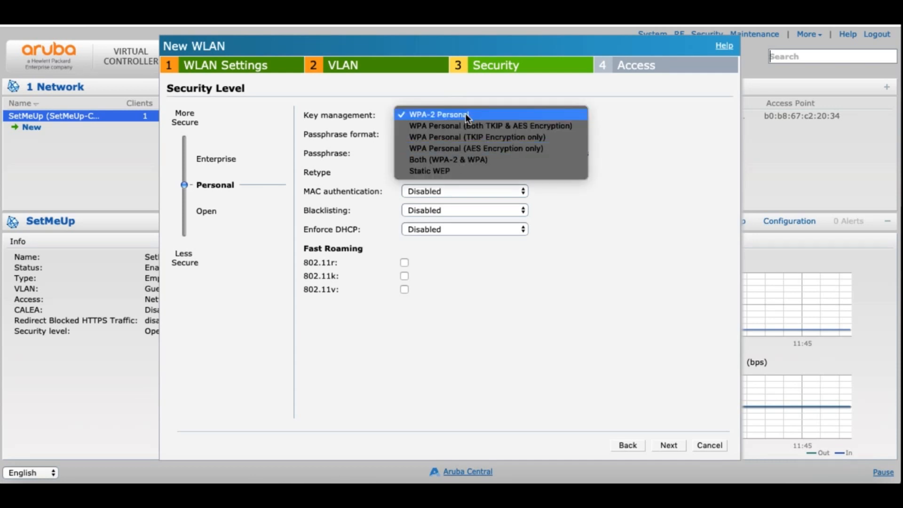
pyautogui.click(464, 114)
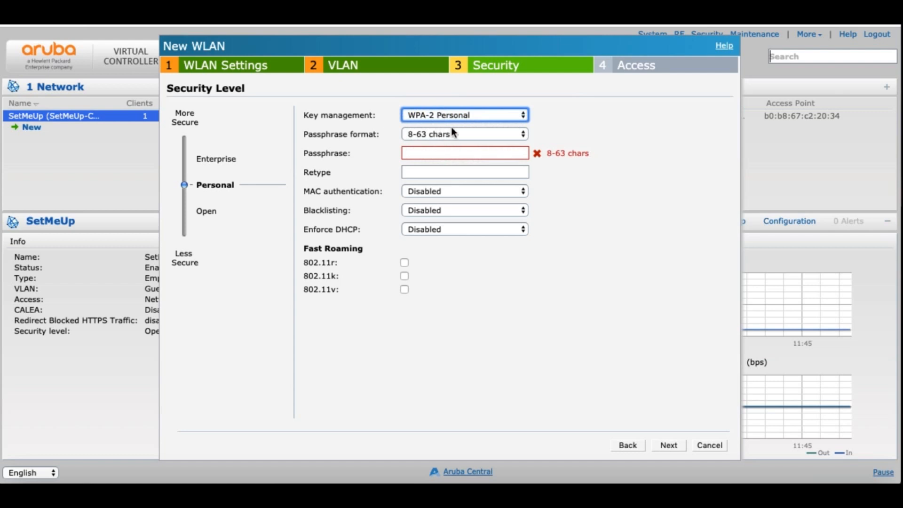
pyautogui.click(447, 153)
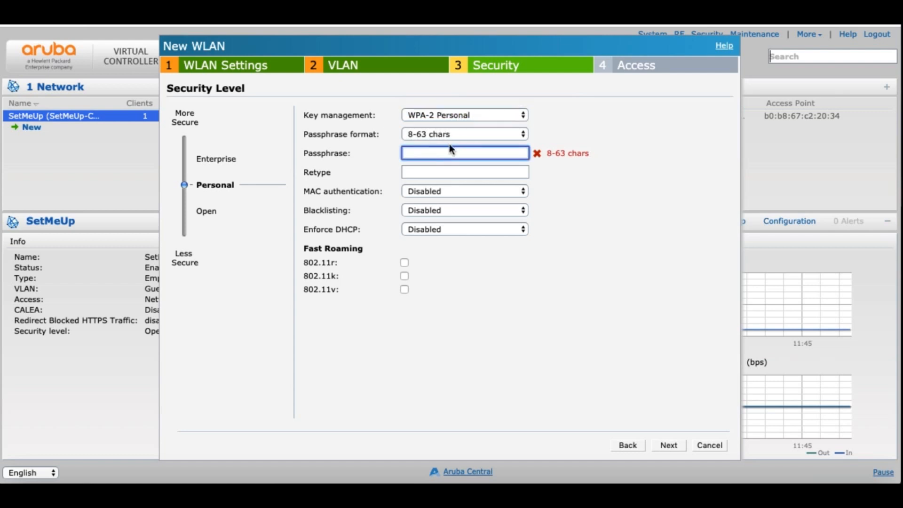
pyautogui.write('••••••••••')
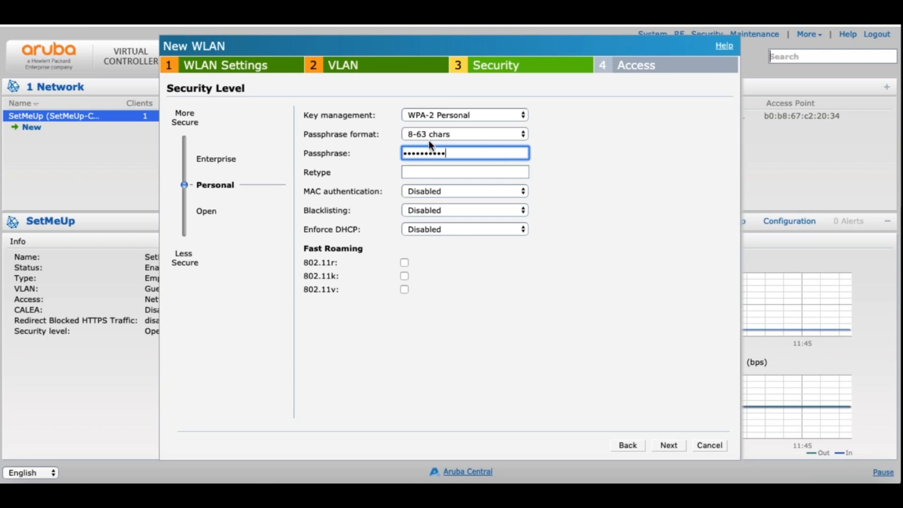
pyautogui.click(432, 172)
pyautogui.write('••••••••••')
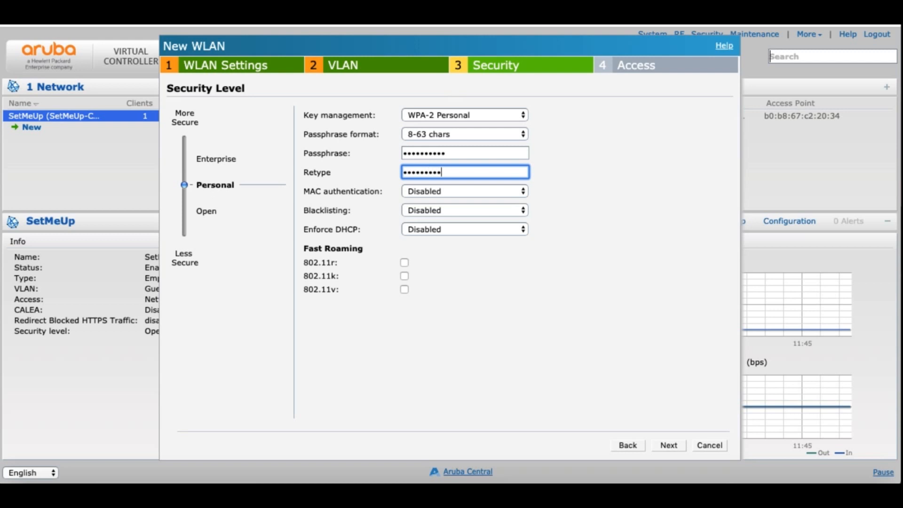
pyautogui.press('Tab')
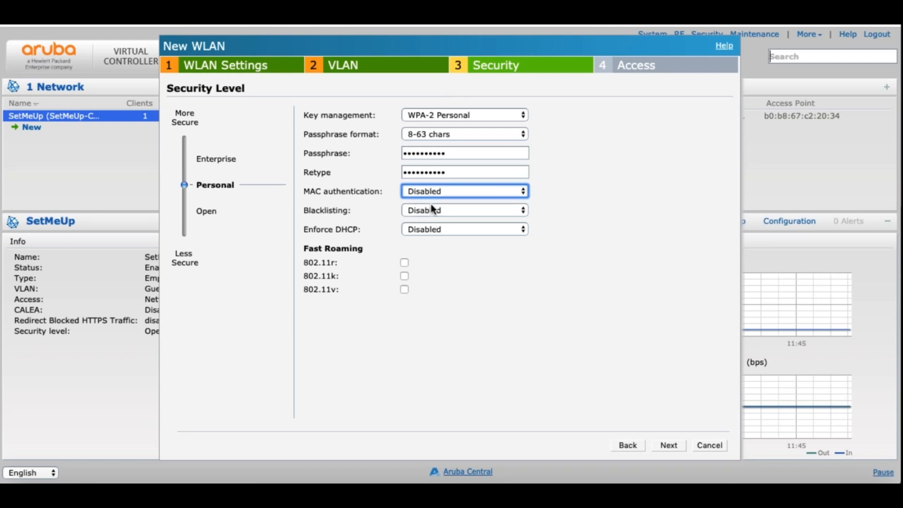
pyautogui.click(428, 231)
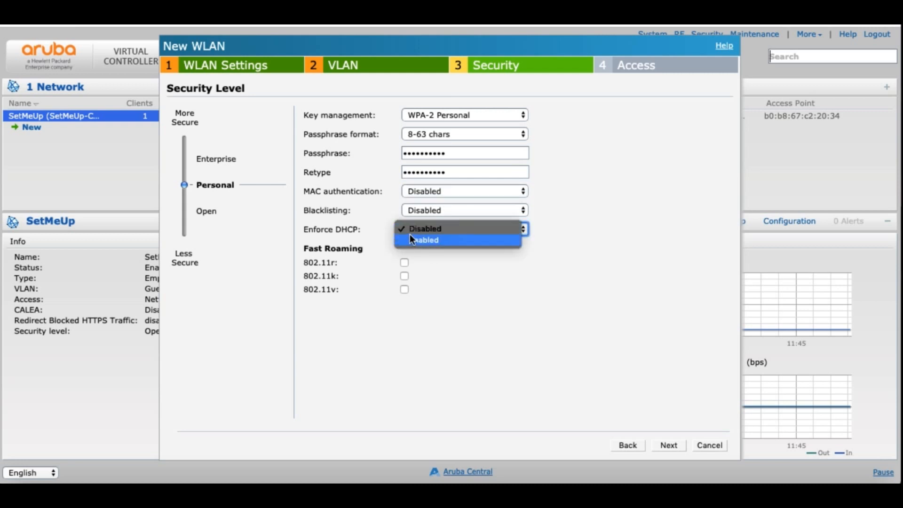
pyautogui.click(365, 230)
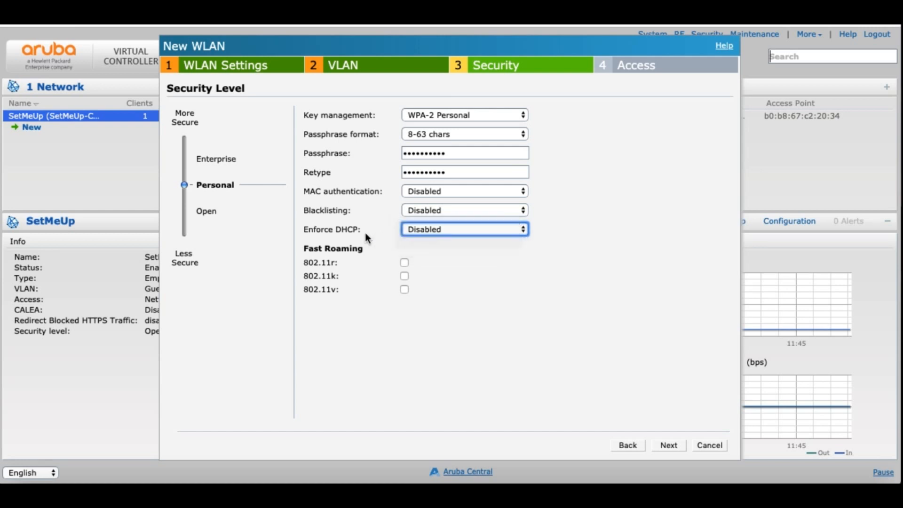
pyautogui.click(429, 229)
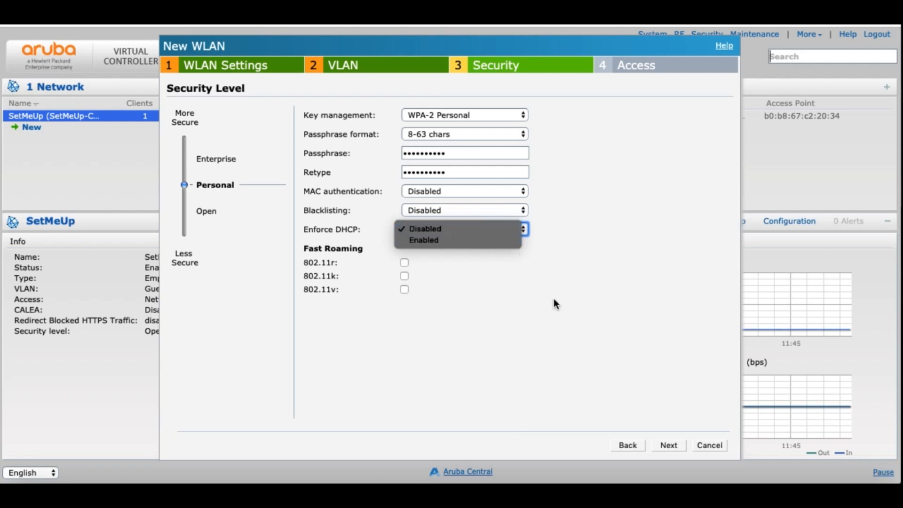
pyautogui.click(539, 333)
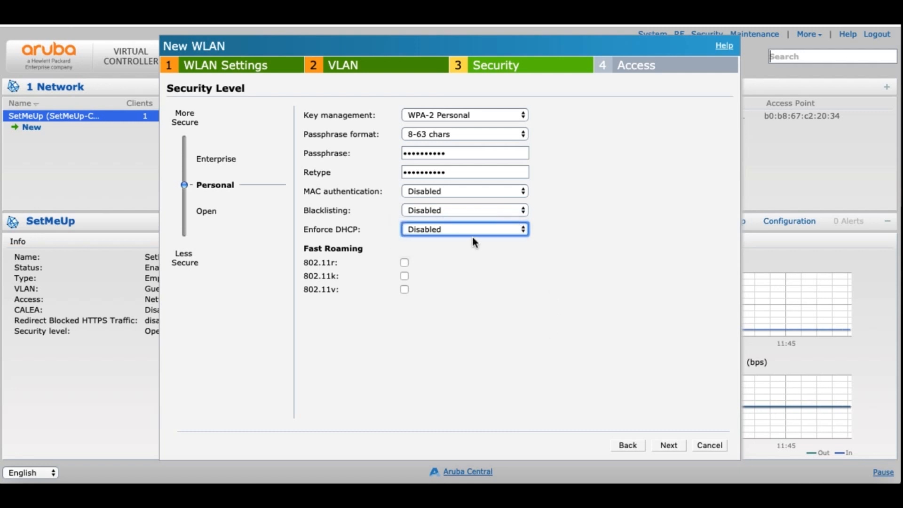
# Step: Set TestTarik's access control to Role-based and finish the wizard
pyautogui.click(668, 445)
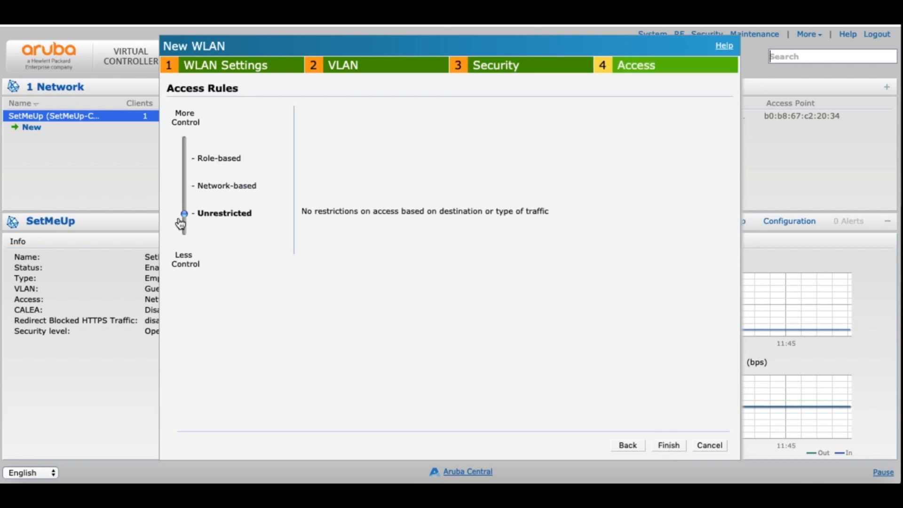
pyautogui.moveTo(184, 209); pyautogui.dragTo(182, 235)
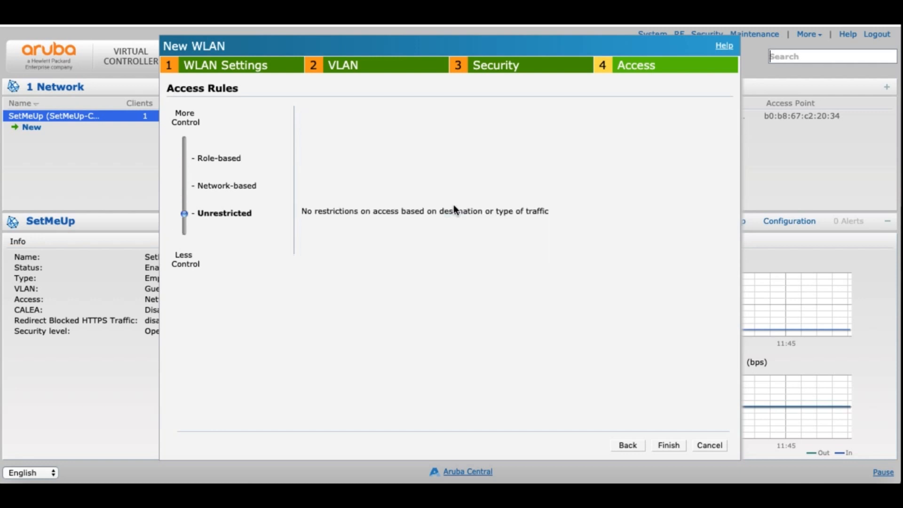
pyautogui.click(669, 445)
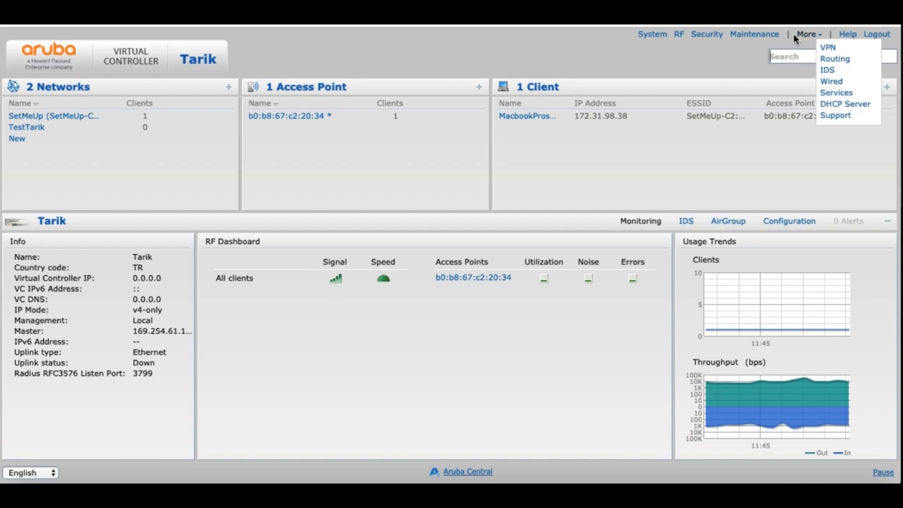
# Step: Reboot all access points, including b0:b8:67:c2:20:34, from Maintenance > Reboot and confirm Reboot Now
pyautogui.click(753, 36)
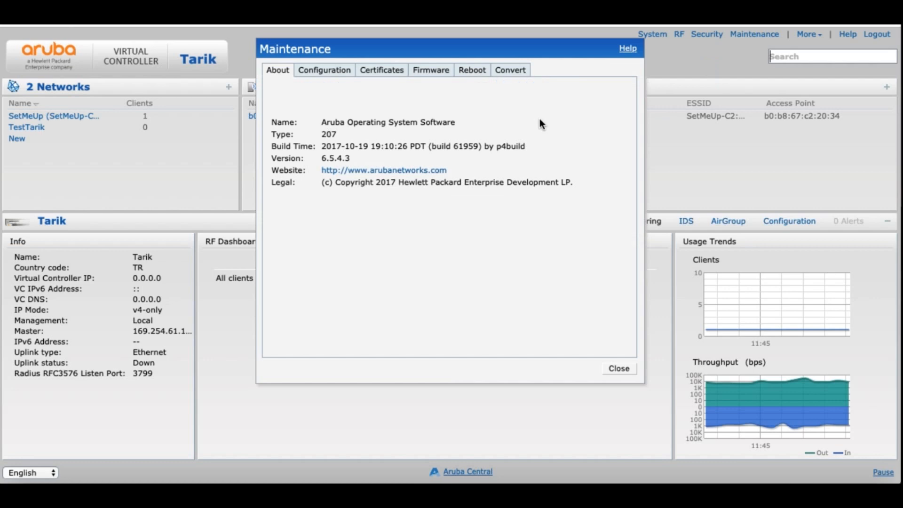
pyautogui.click(477, 72)
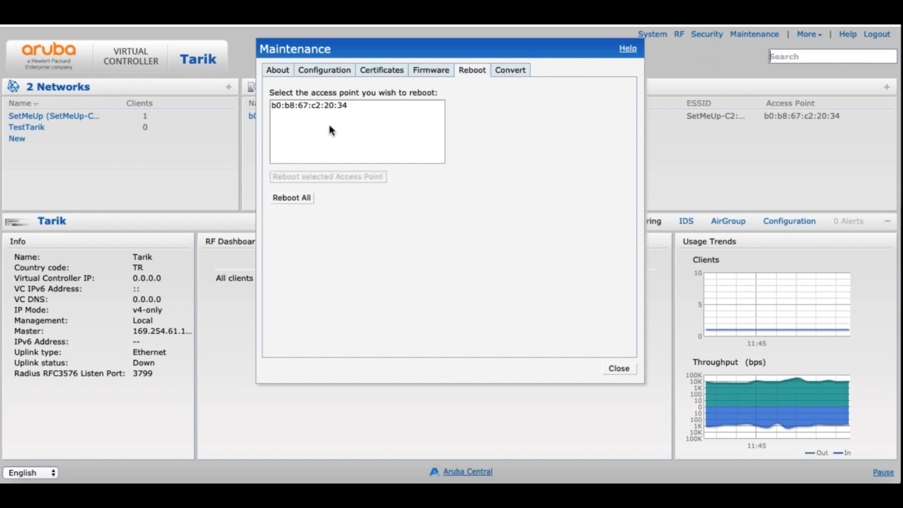
pyautogui.click(332, 106)
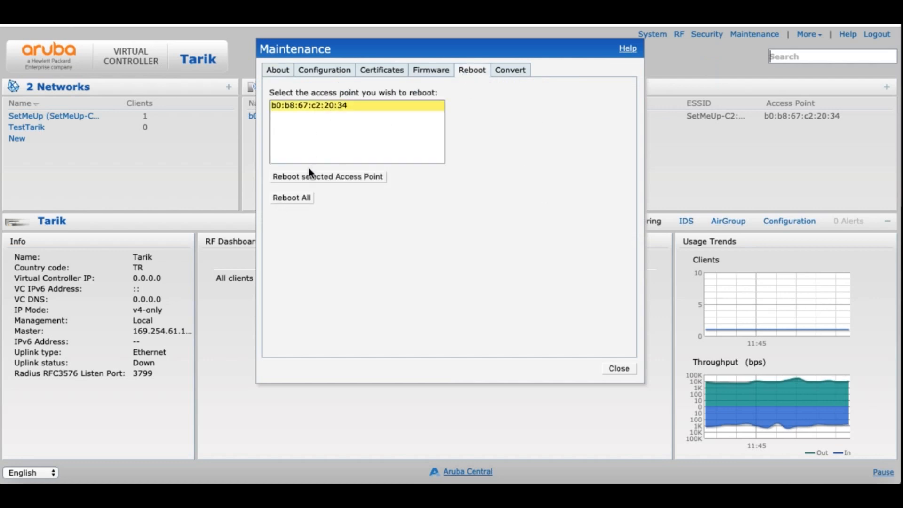
pyautogui.click(291, 198)
pyautogui.click(428, 269)
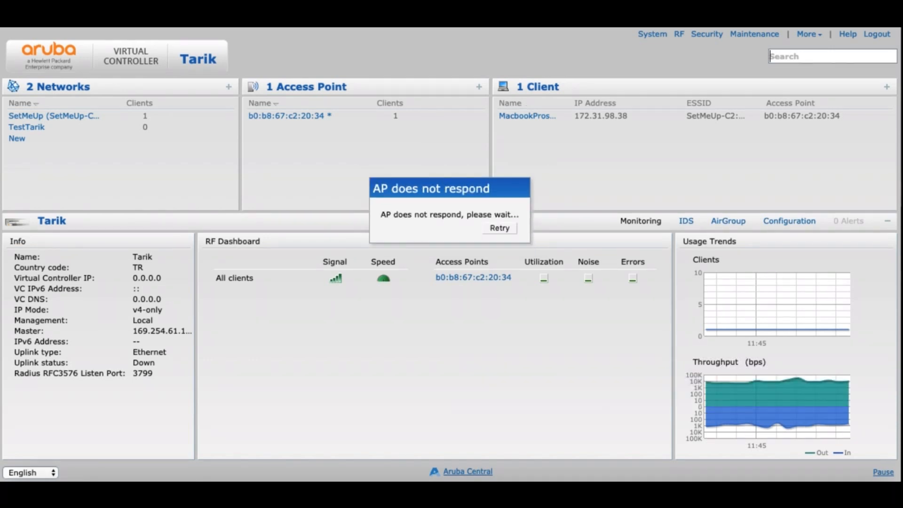
# Step: Join the TestTarik Wi-Fi with its WPA2 password, then check the 192.168.5.94 address in Network Preferences
pyautogui.click(526, 21)
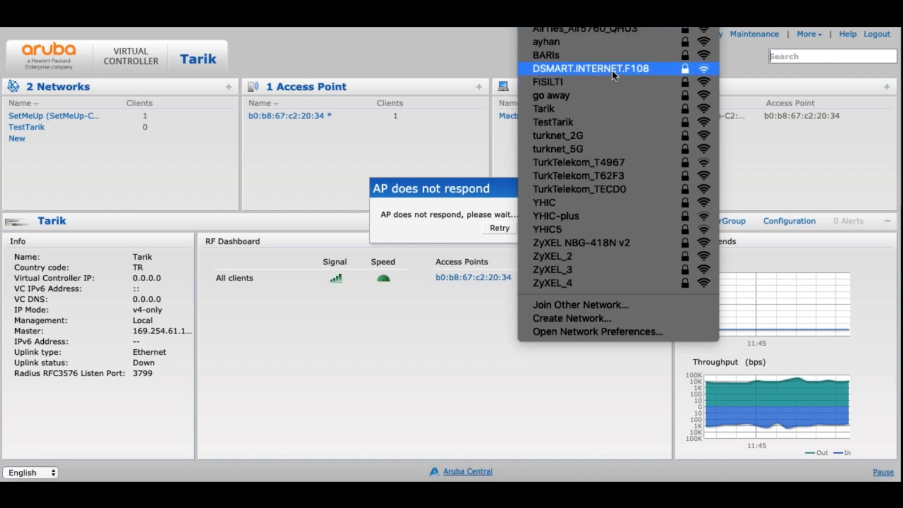
pyautogui.click(555, 128)
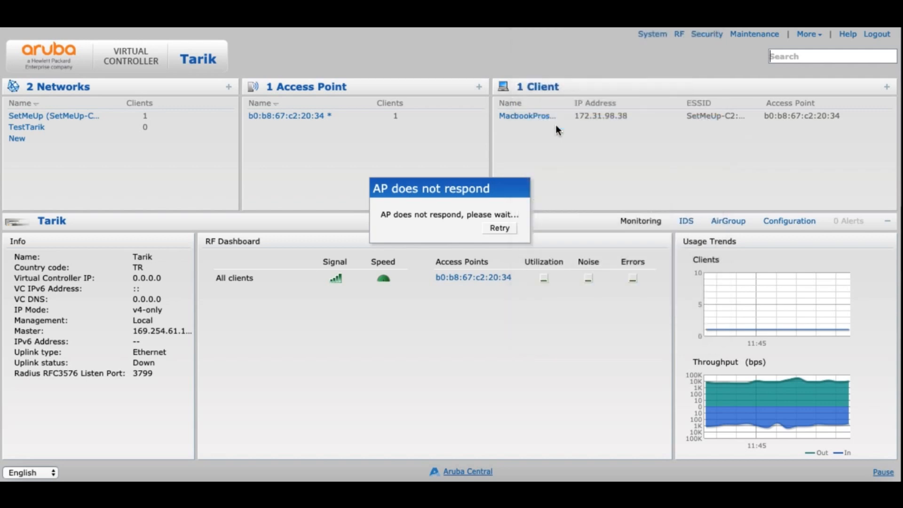
pyautogui.write('**********')
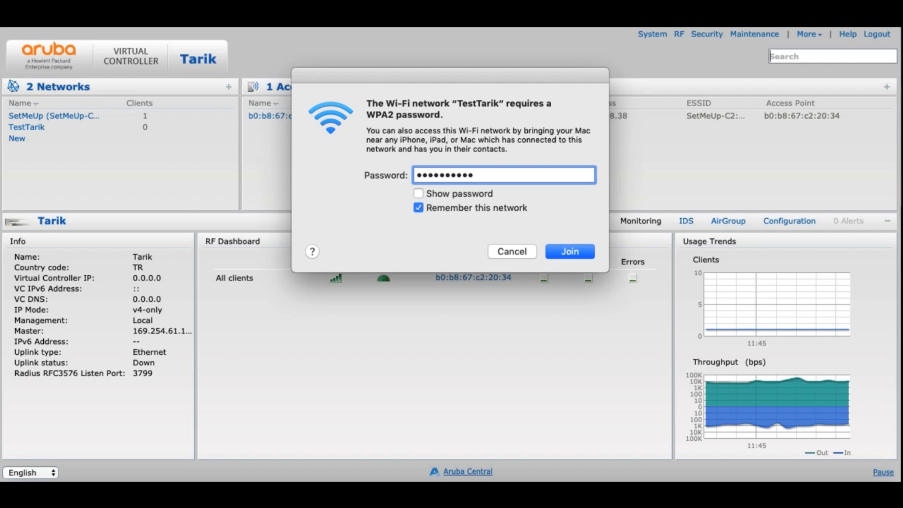
pyautogui.click(570, 252)
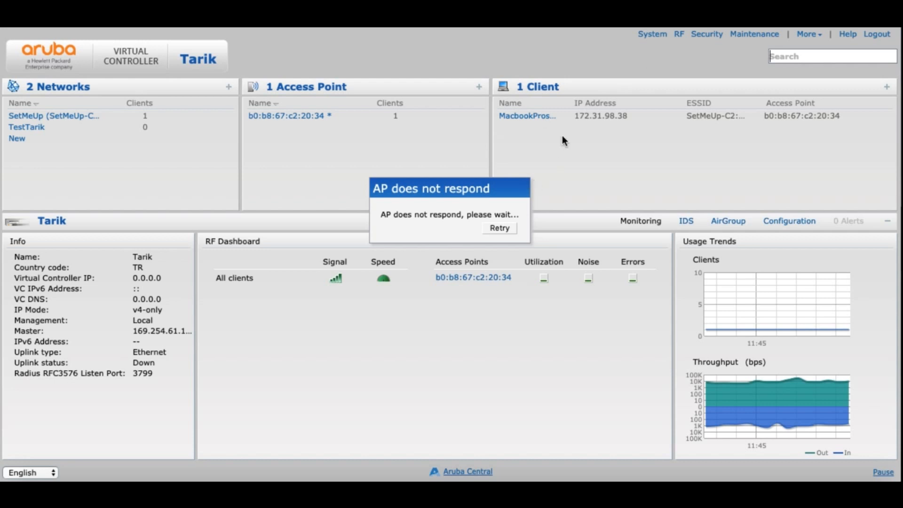
pyautogui.click(525, 19)
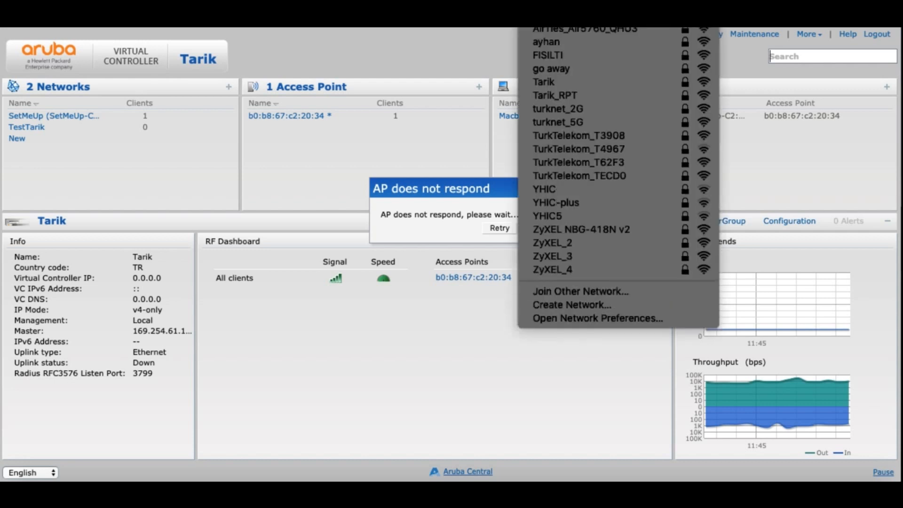
pyautogui.click(593, 317)
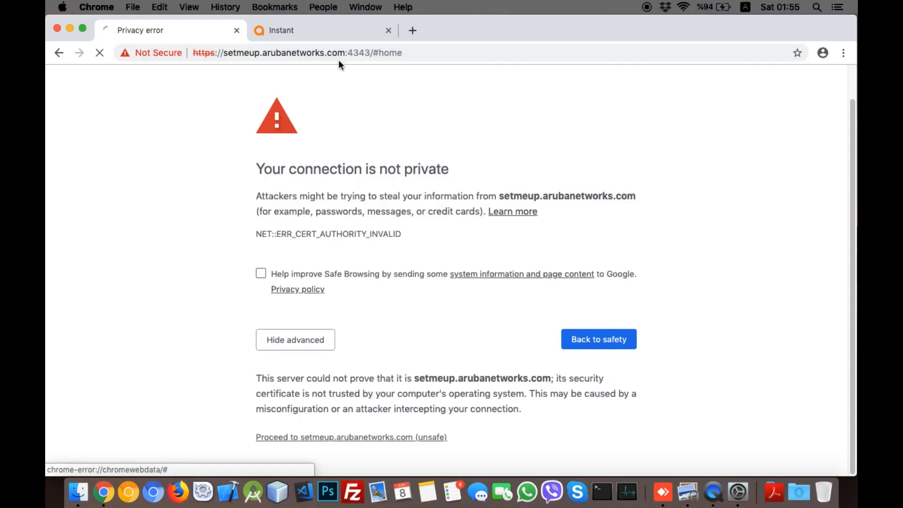
# Step: Browse to the controller at 192.168.5.1 in a new tab and proceed past the certificate warning
pyautogui.click(414, 28)
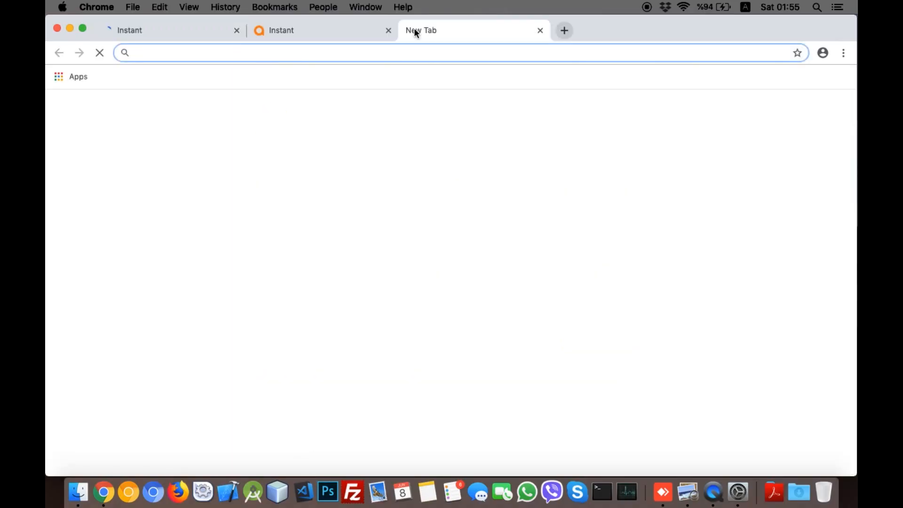
pyautogui.write('92.168.5.1')
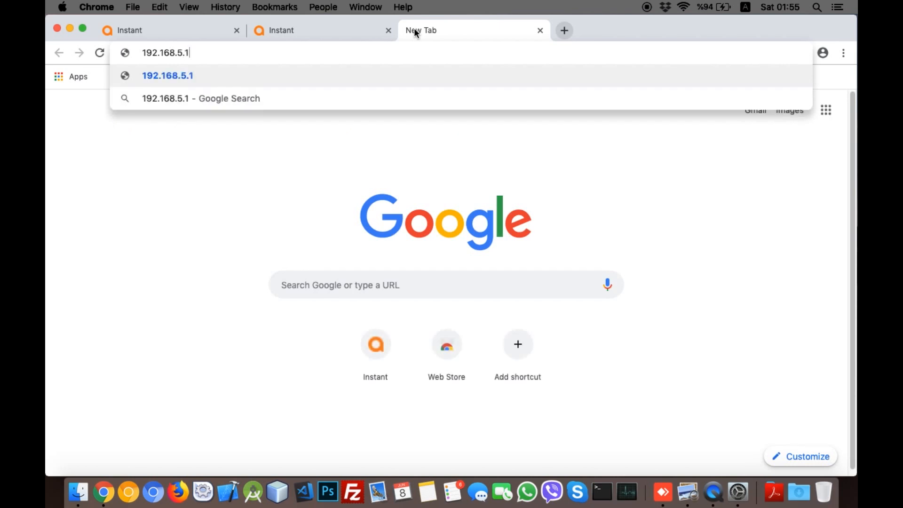
pyautogui.press('Return')
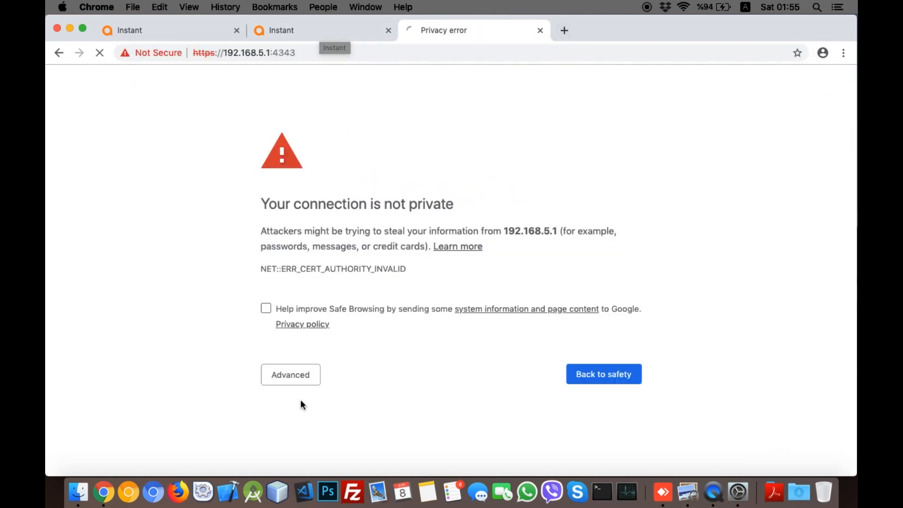
pyautogui.click(298, 381)
pyautogui.click(310, 441)
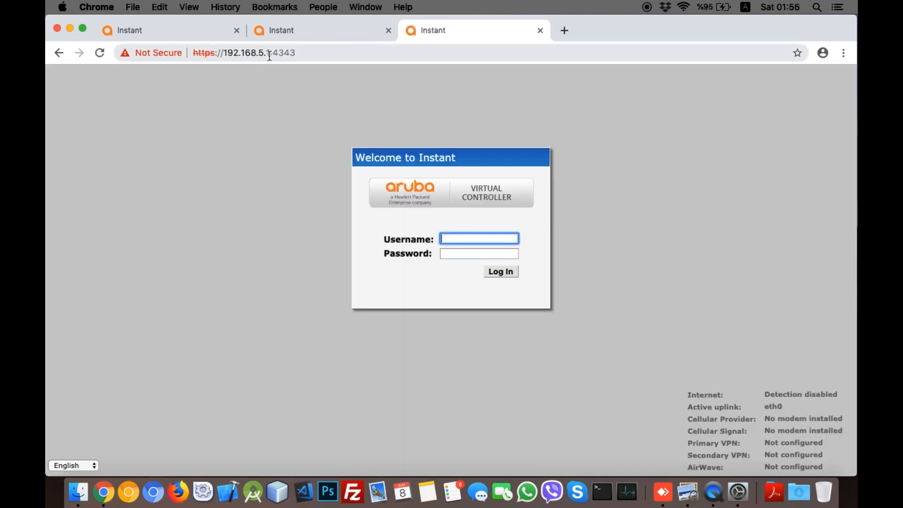
# Step: Look at the old controller address in the first Instant tab, then return to the 192.168.5.1 login tab
pyautogui.click(306, 52)
pyautogui.click(312, 50)
pyautogui.click(142, 31)
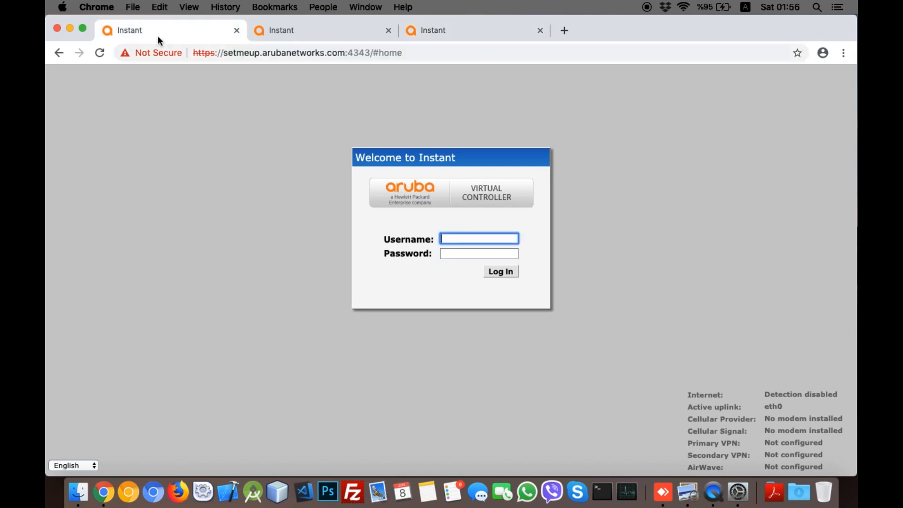
pyautogui.moveTo(348, 53); pyautogui.dragTo(221, 54)
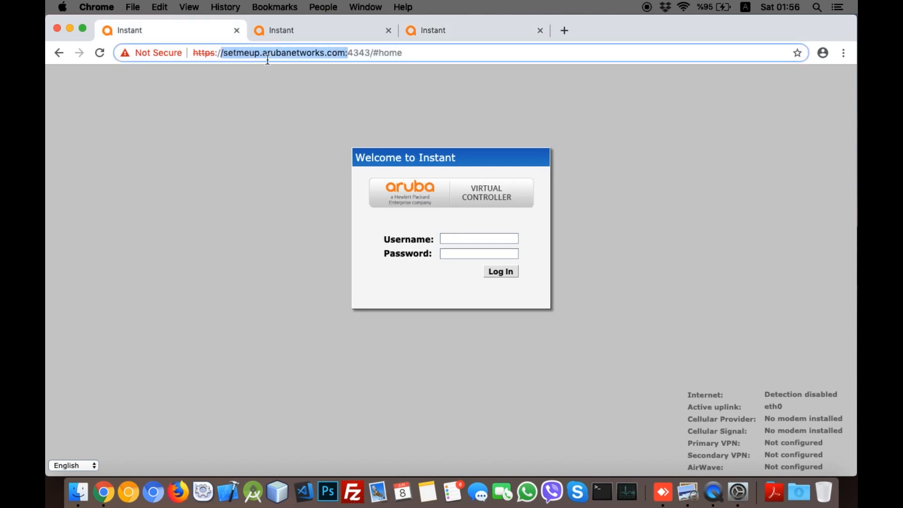
pyautogui.press('super+a')
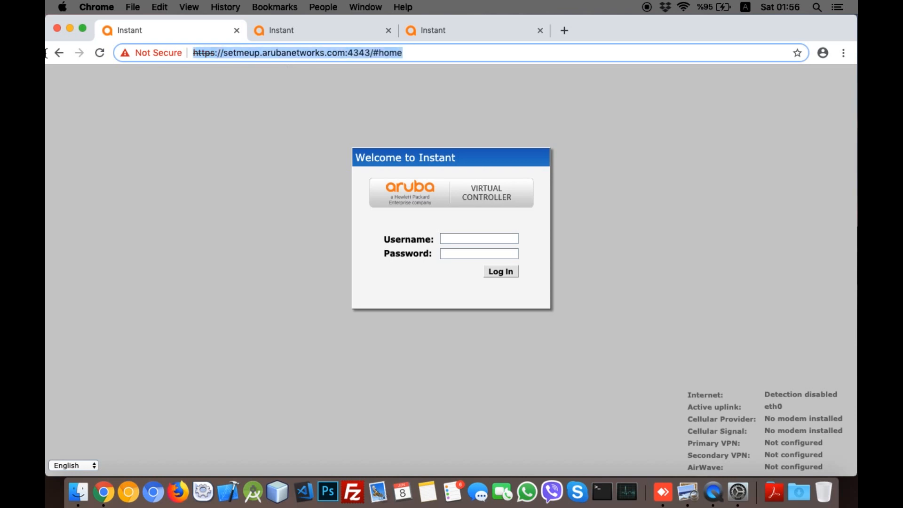
pyautogui.press('super+3')
# Step: Log in with the admin username and password, dismiss the cloud offer, and switch to the Preview desktop
pyautogui.click(443, 238)
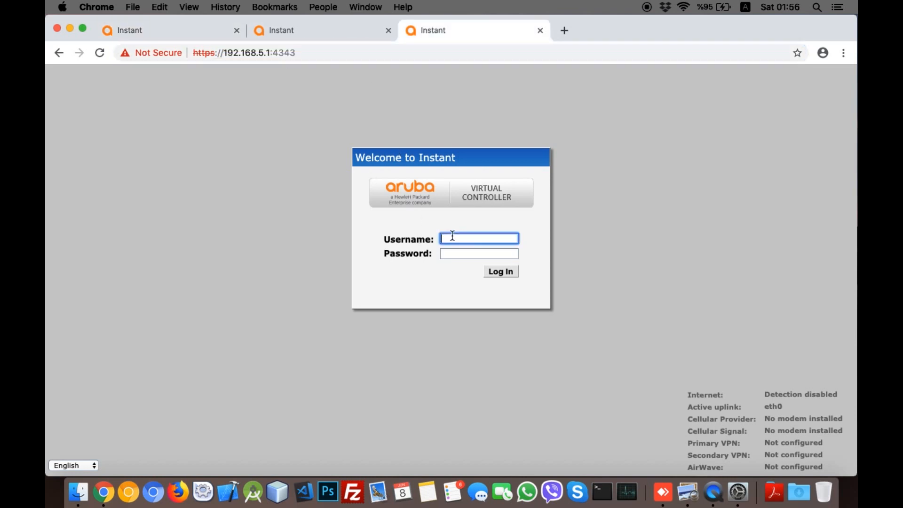
pyautogui.write('admin')
pyautogui.press('Tab')
pyautogui.write('admin')
pyautogui.press('Return')
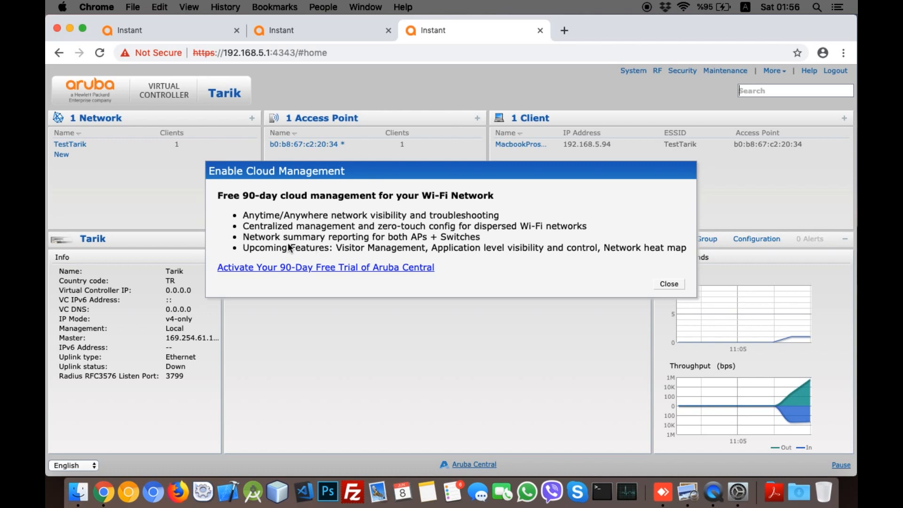
pyautogui.click(674, 282)
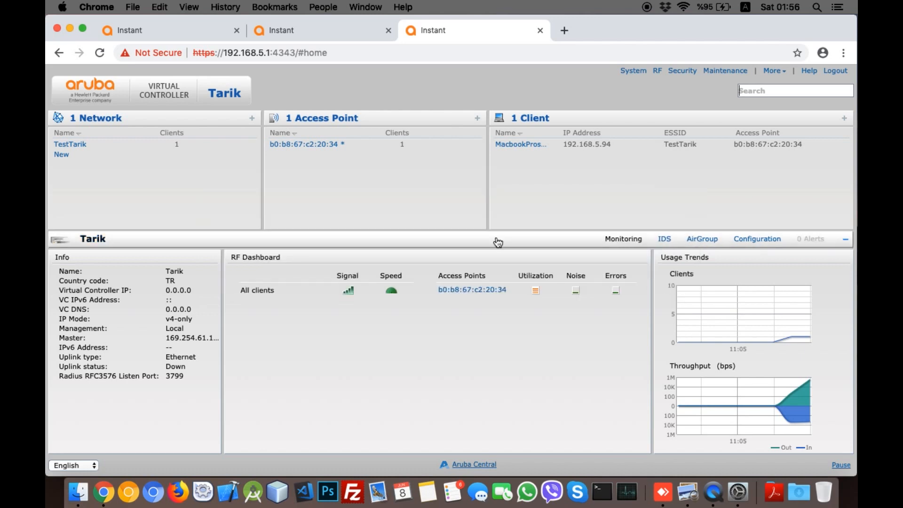
pyautogui.hotkey('ctrl', 'Right')
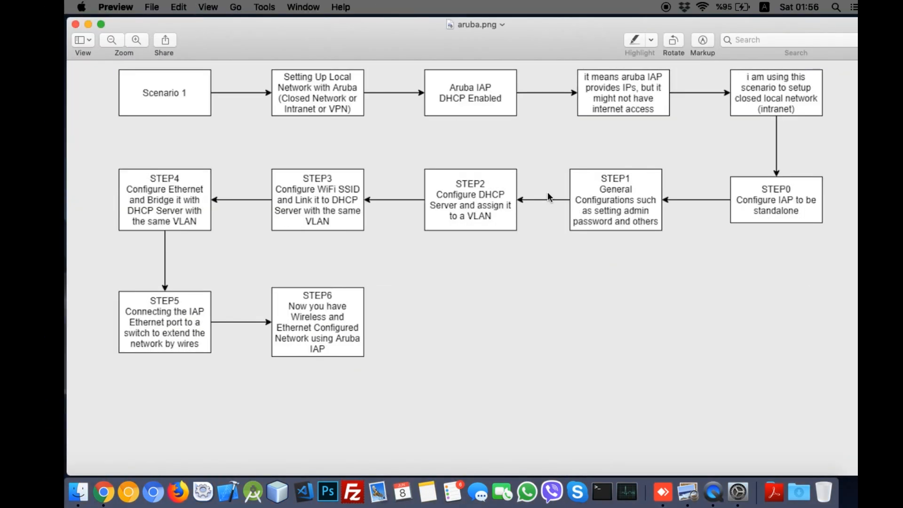
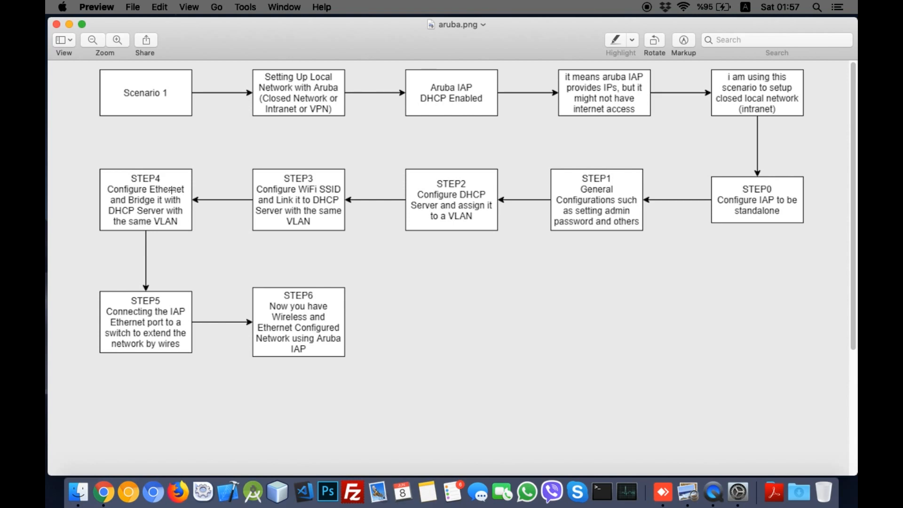
# Step: Switch from the Preview flowchart to the Chrome window showing the Aruba Instant dashboard
pyautogui.hotkey('ctrl', 'Left')
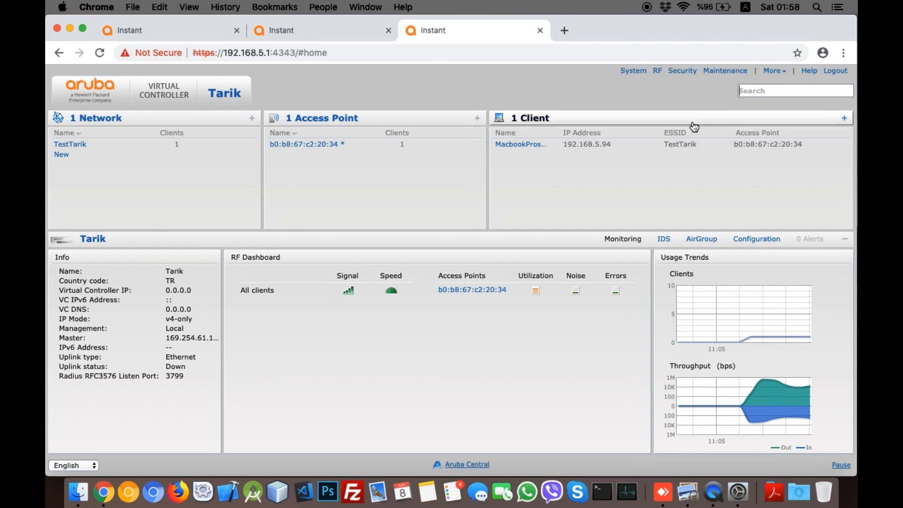
# Step: Open More > Wired and select default_wired_port_profile in the Wired Networks list
pyautogui.click(774, 71)
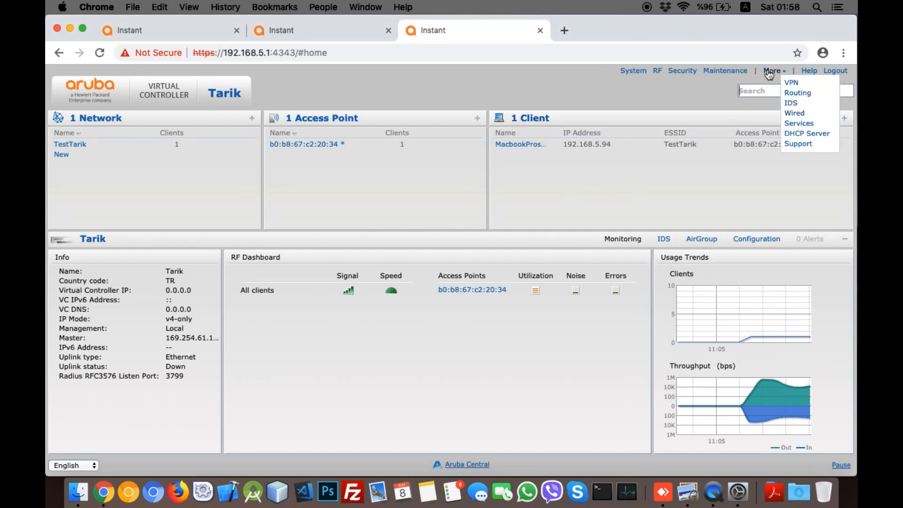
pyautogui.click(796, 114)
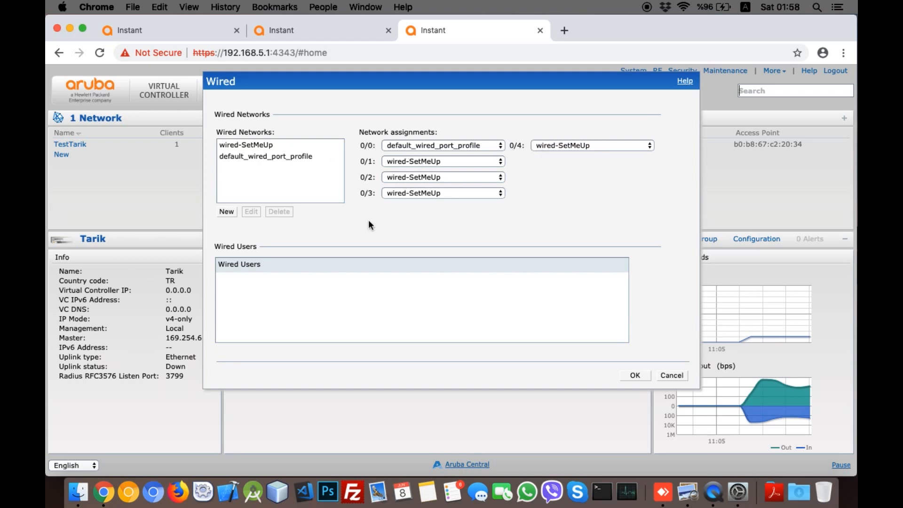
pyautogui.click(275, 147)
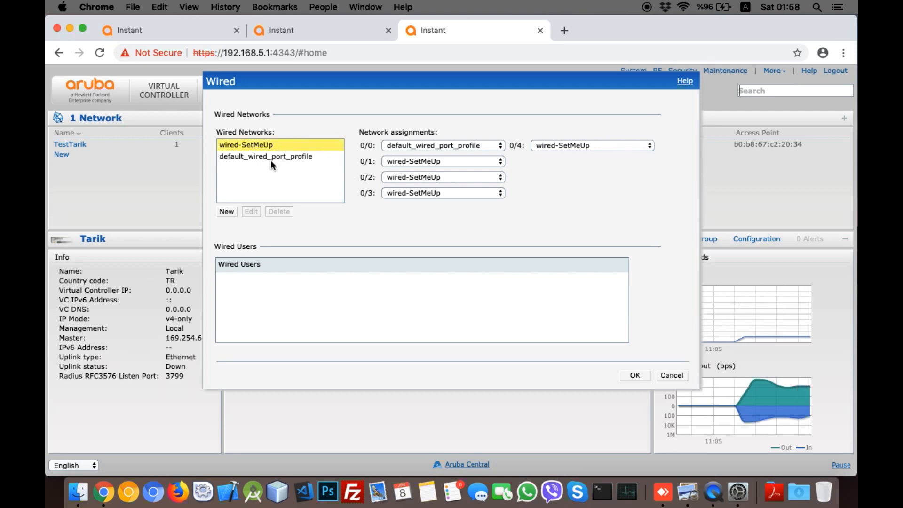
pyautogui.click(270, 158)
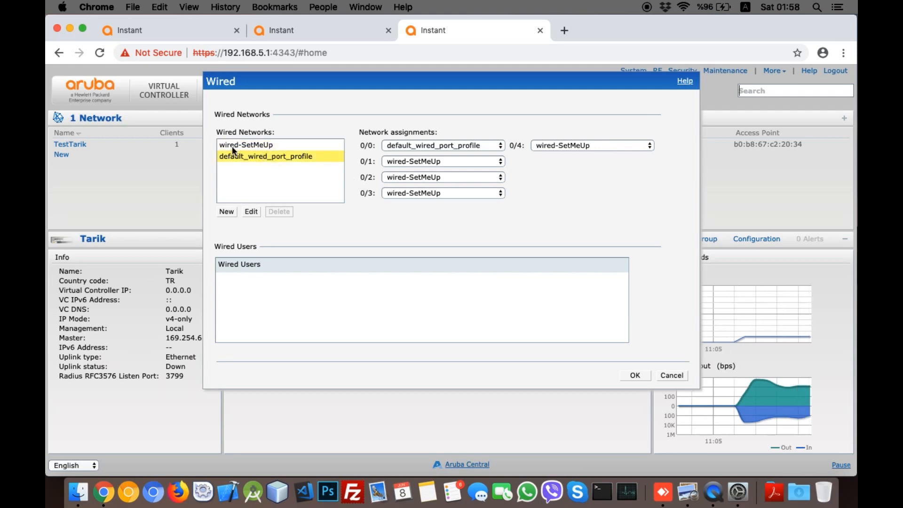
pyautogui.click(256, 146)
pyautogui.click(250, 158)
# Step: Edit default_wired_port_profile: set Admin status to Up and, under advanced options, Uplink to Enabled
pyautogui.click(251, 212)
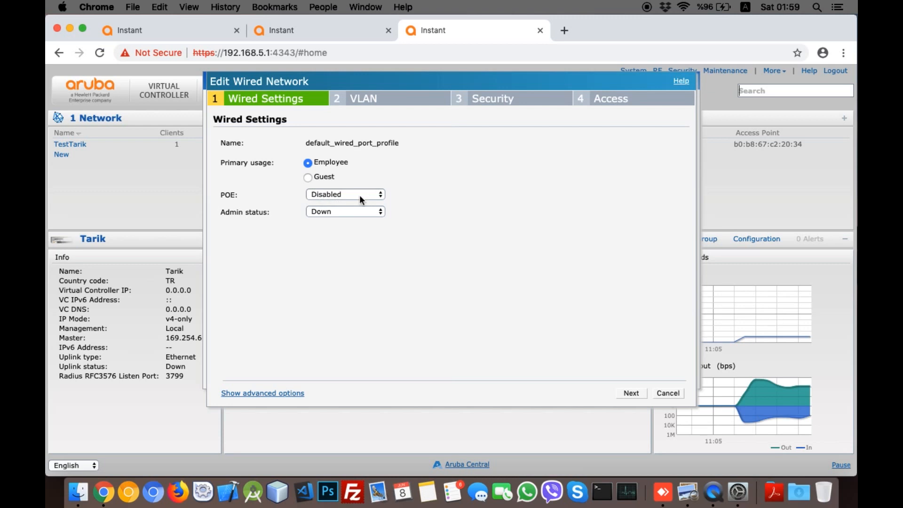
pyautogui.click(339, 210)
pyautogui.click(336, 201)
pyautogui.click(252, 393)
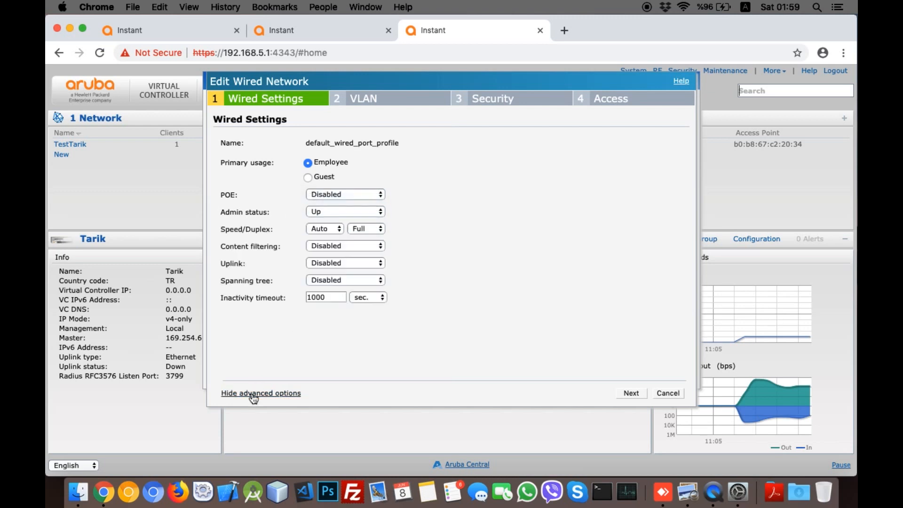
pyautogui.click(309, 258)
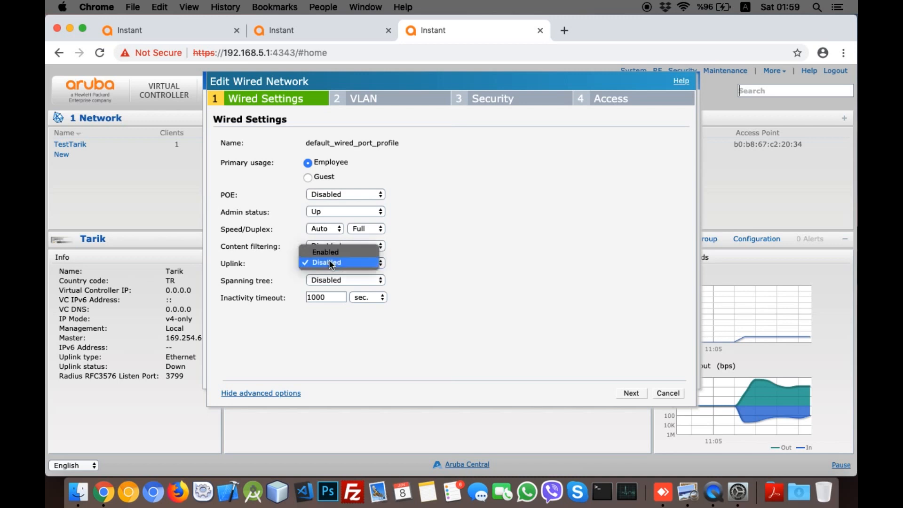
pyautogui.click(329, 262)
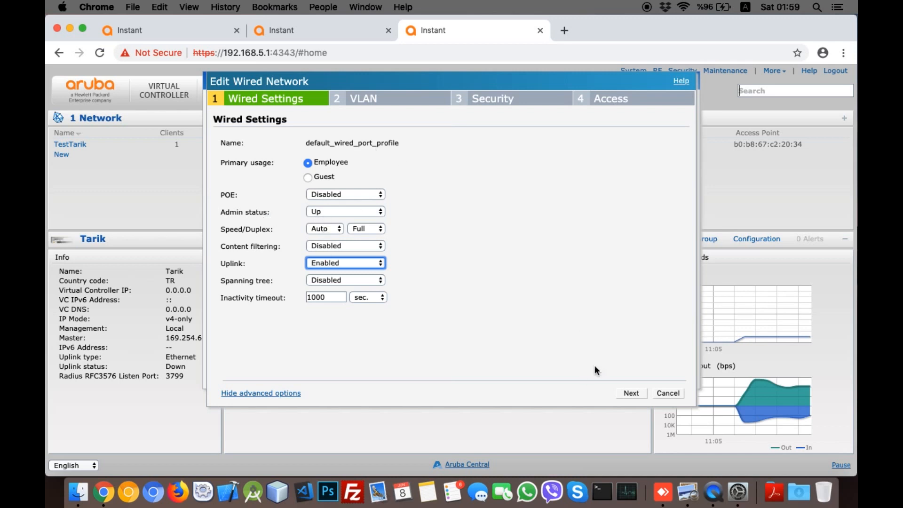
# Step: On the VLAN step, choose Access mode, Virtual Controller managed client IPs, and Custom VLAN with the vlan:1 scope
pyautogui.click(629, 393)
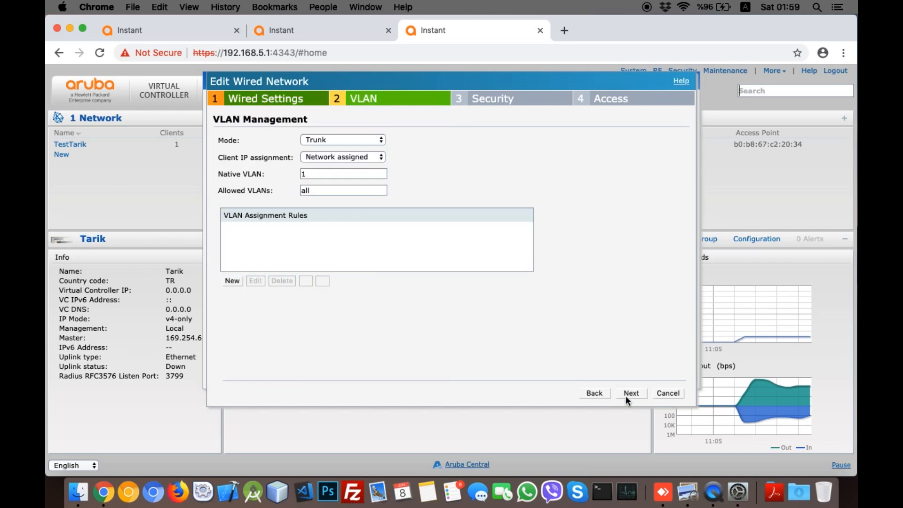
pyautogui.click(323, 139)
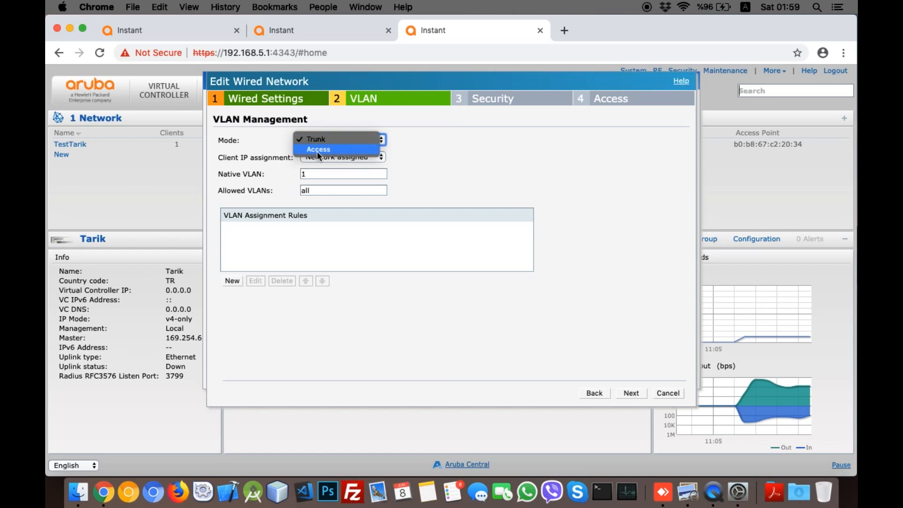
pyautogui.click(317, 150)
pyautogui.click(332, 157)
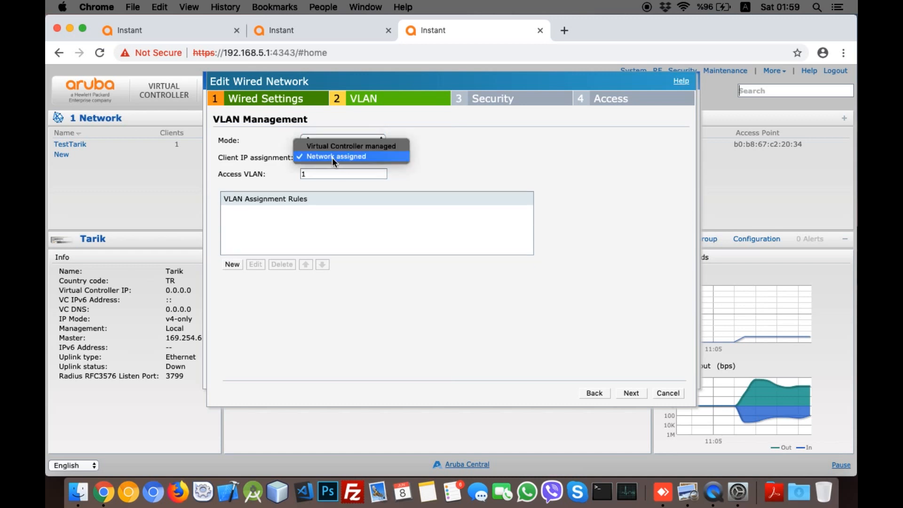
pyautogui.click(335, 148)
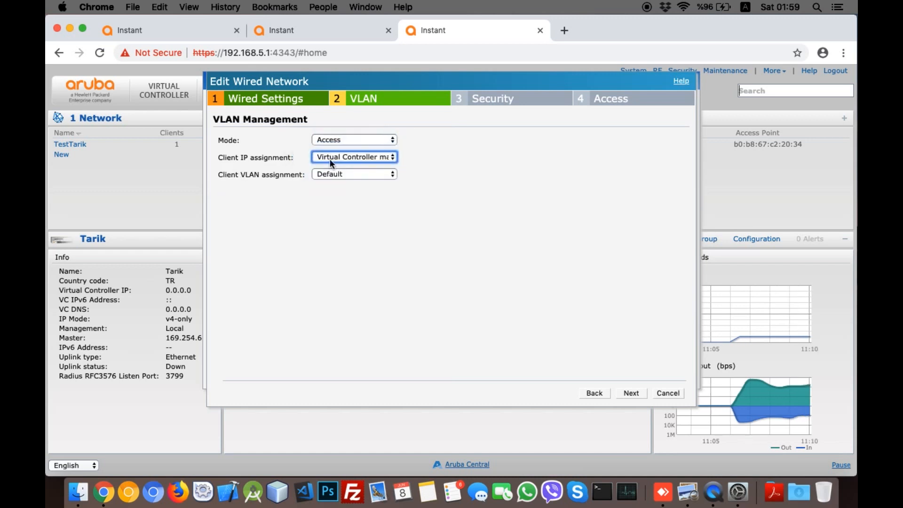
pyautogui.click(373, 158)
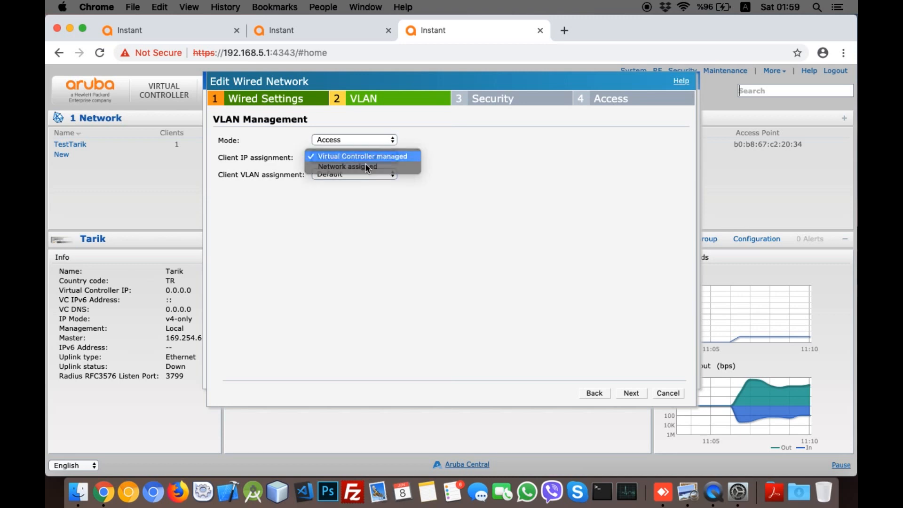
pyautogui.click(365, 155)
pyautogui.click(350, 174)
pyautogui.click(345, 182)
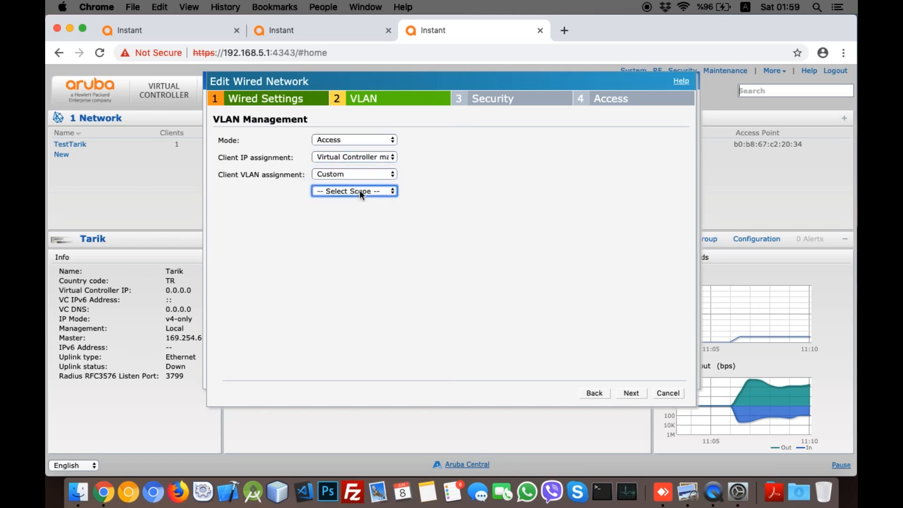
pyautogui.click(359, 190)
pyautogui.click(353, 201)
# Step: Recheck Access mode, Virtual Controller IP assignment and the custom VLAN 1 scope, leaving them unchanged
pyautogui.click(363, 141)
pyautogui.click(364, 142)
pyautogui.click(357, 157)
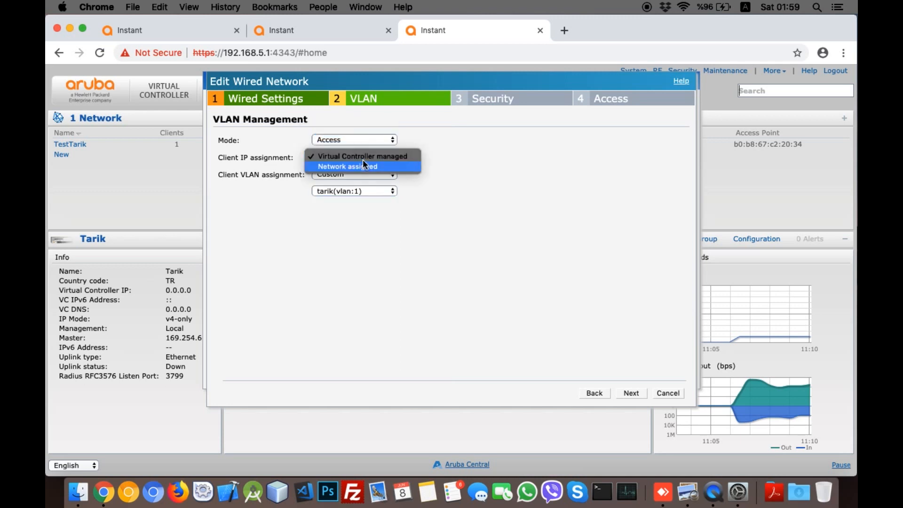
pyautogui.click(375, 160)
pyautogui.click(362, 174)
pyautogui.click(351, 178)
pyautogui.click(346, 191)
pyautogui.click(346, 191)
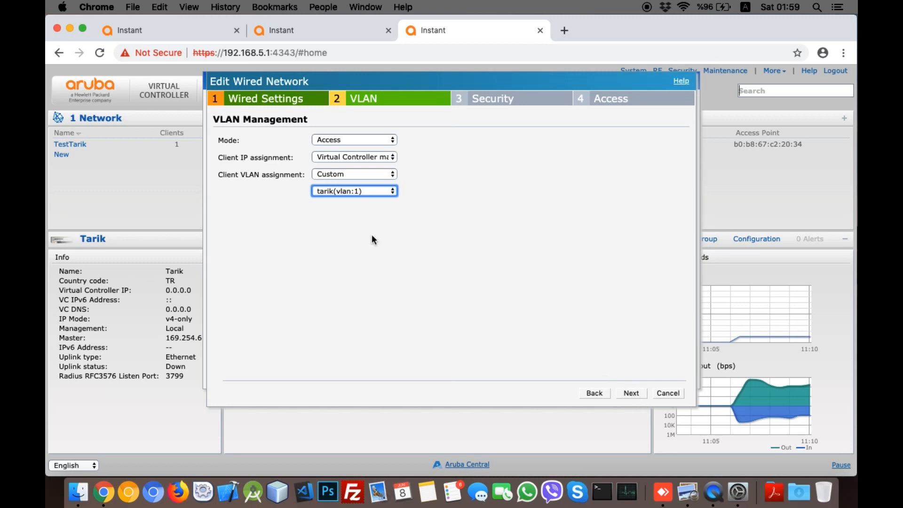
# Step: Confirm Access port mode, step ahead to security settings, and come back to the VLAN page
pyautogui.click(339, 140)
pyautogui.click(335, 139)
pyautogui.click(336, 141)
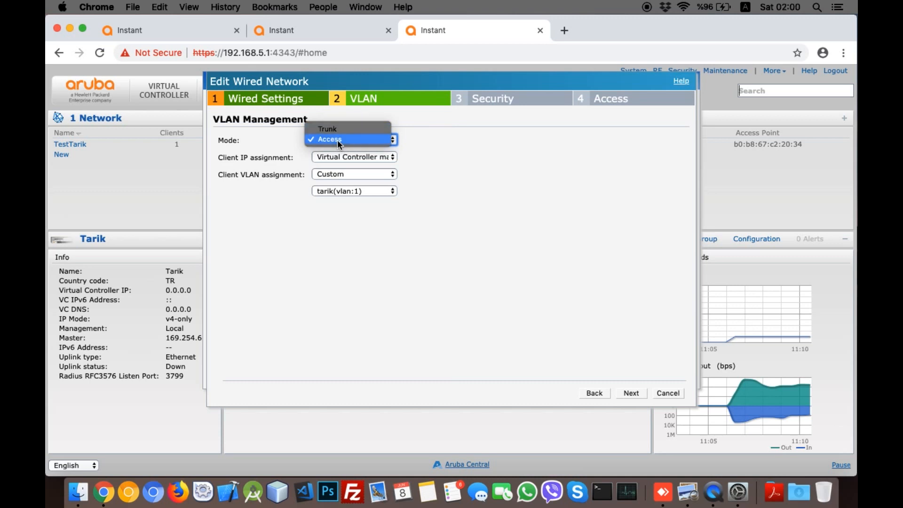
pyautogui.click(337, 139)
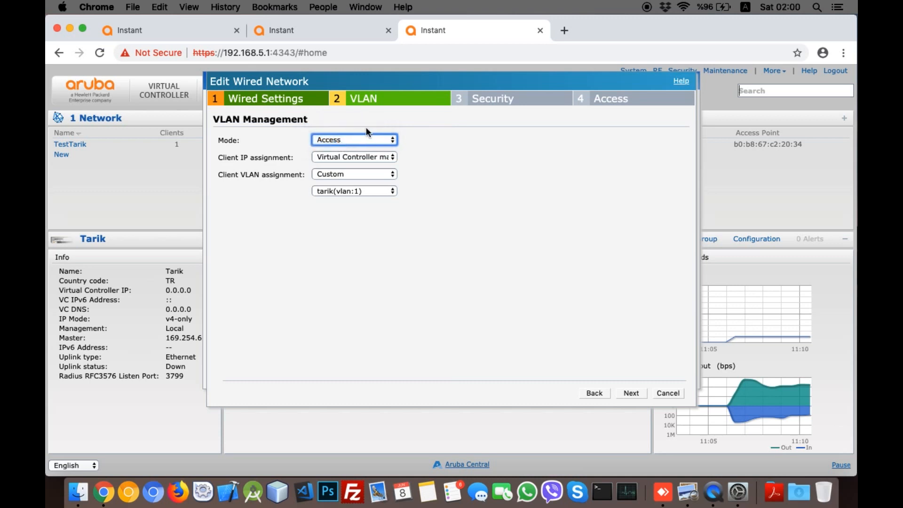
pyautogui.click(632, 393)
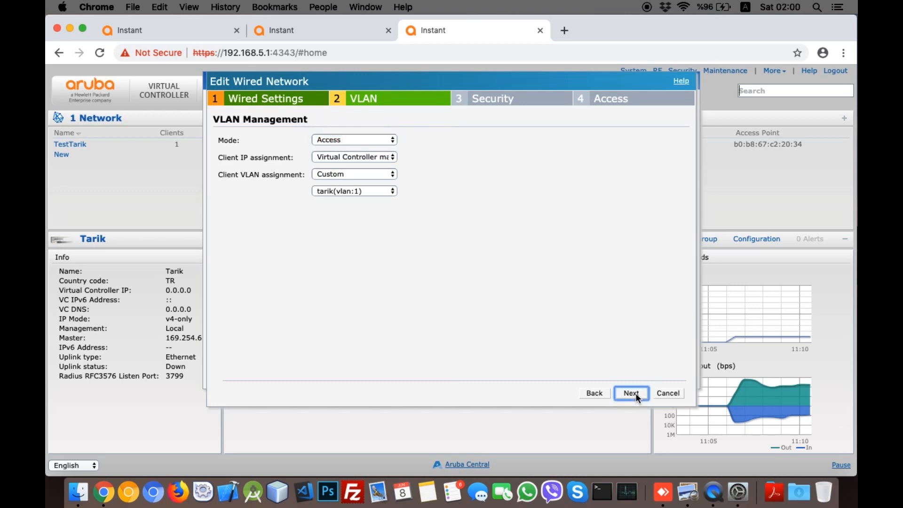
pyautogui.click(597, 393)
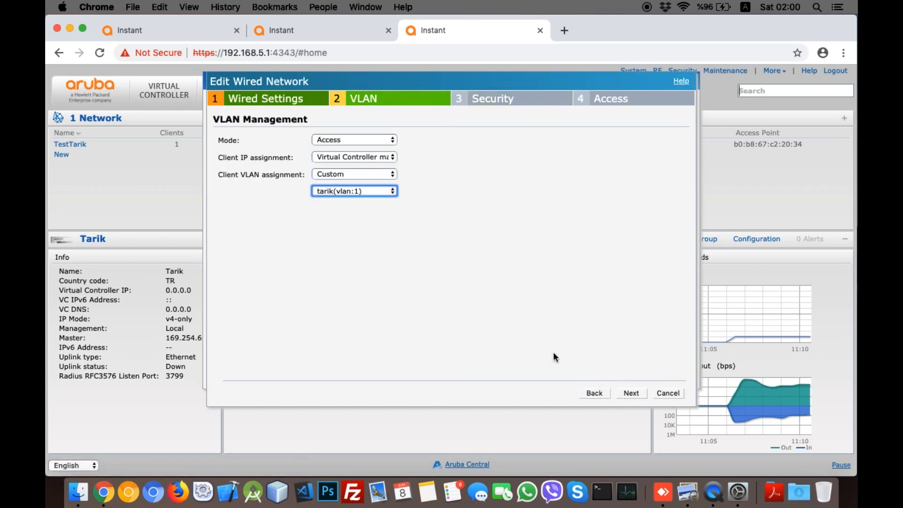
pyautogui.click(343, 140)
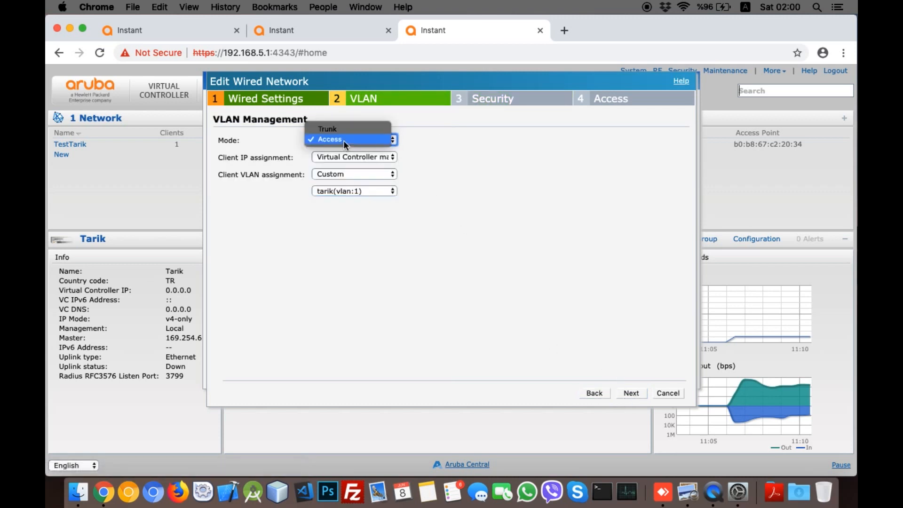
pyautogui.click(343, 140)
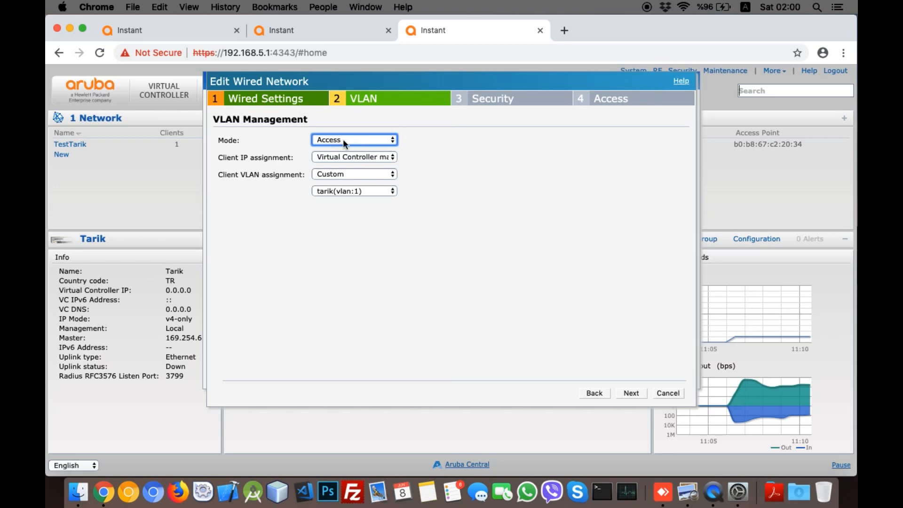
pyautogui.click(680, 82)
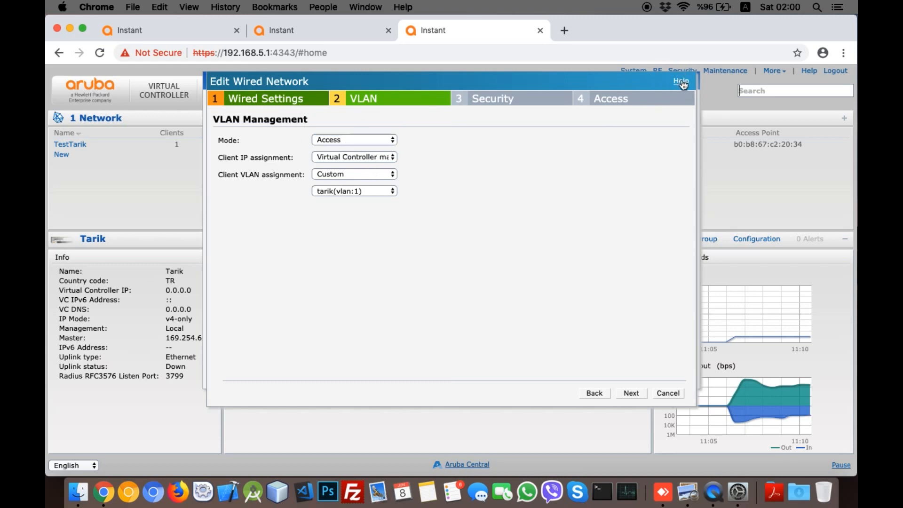
pyautogui.click(350, 139)
pyautogui.click(329, 140)
pyautogui.click(227, 140)
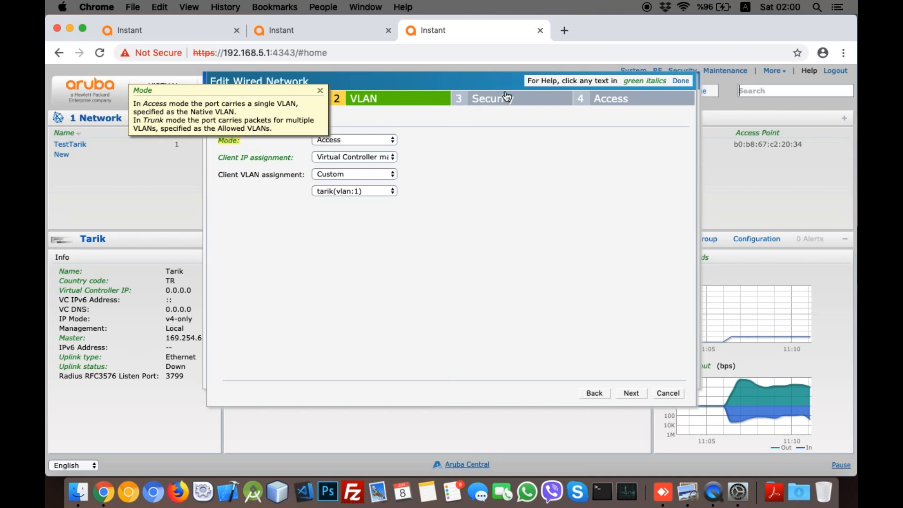
pyautogui.click(682, 81)
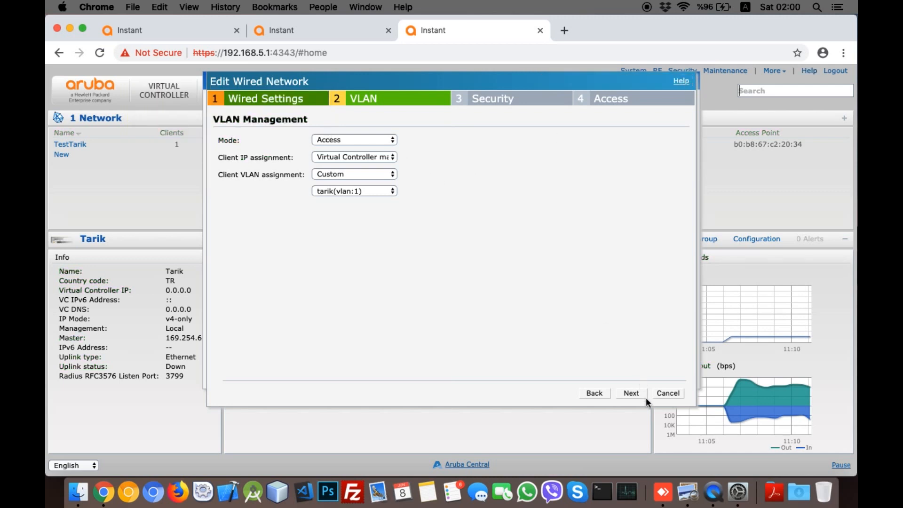
# Step: Finish the wizard through security and access rules, keep default_wired_port_profile on port 0/0, and save
pyautogui.click(631, 393)
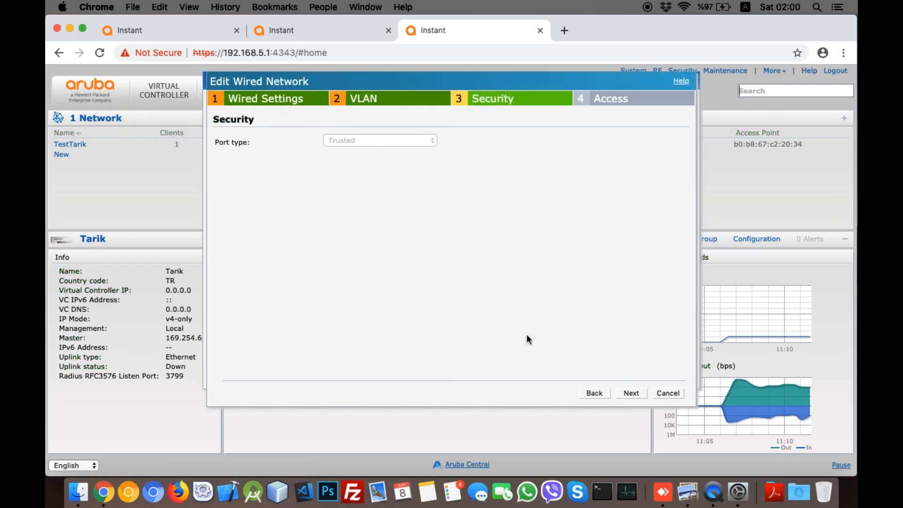
pyautogui.click(631, 394)
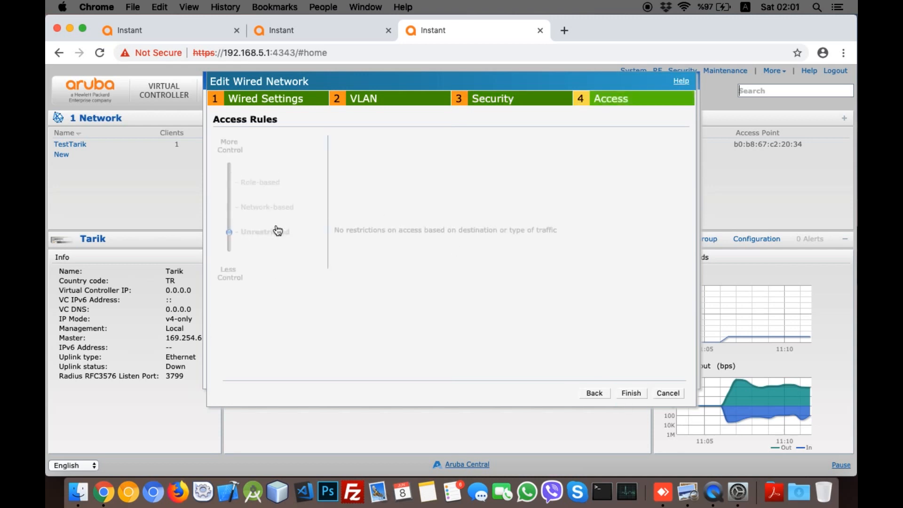
pyautogui.click(630, 393)
pyautogui.click(473, 146)
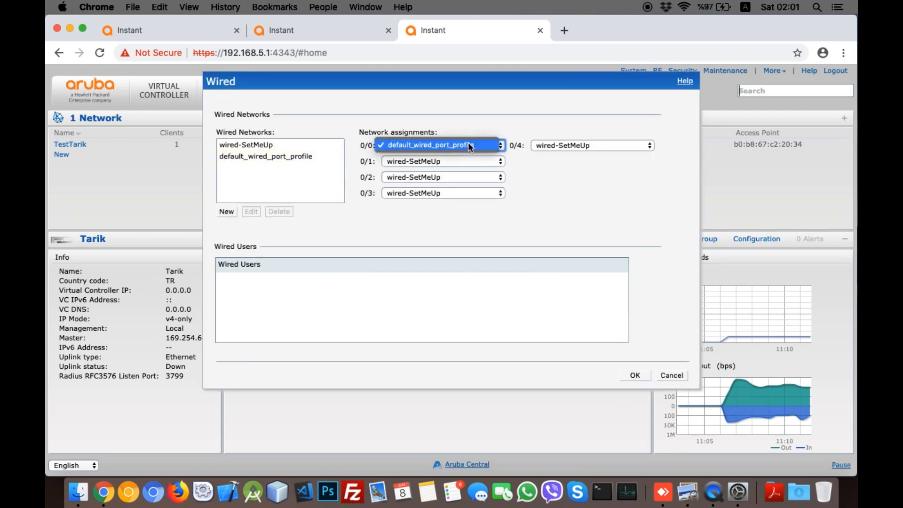
pyautogui.click(436, 150)
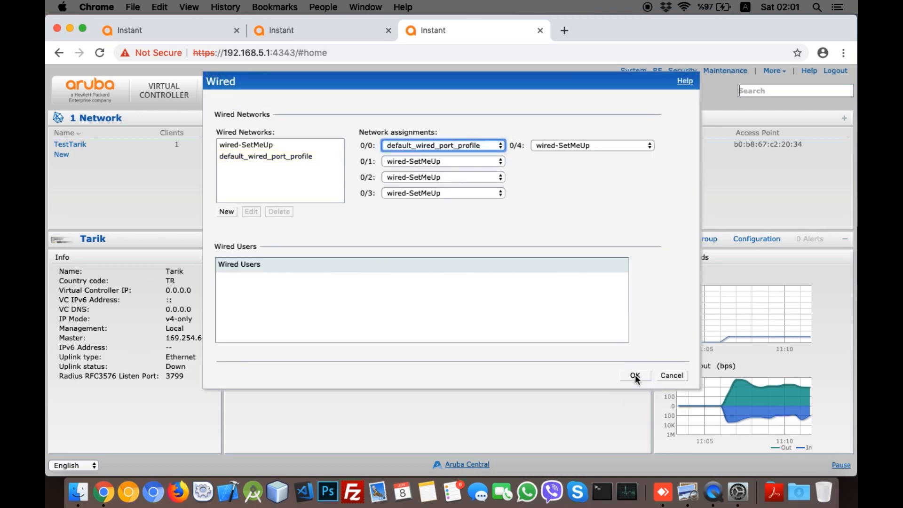
pyautogui.click(634, 376)
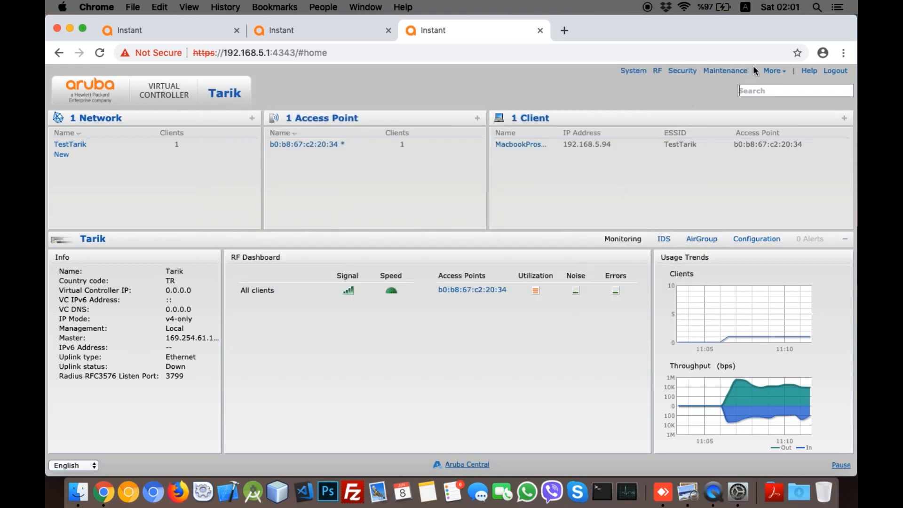
# Step: Show details for access point b0:b8:67:c2:20:34 and glance at the Wi-Fi network list
pyautogui.click(366, 149)
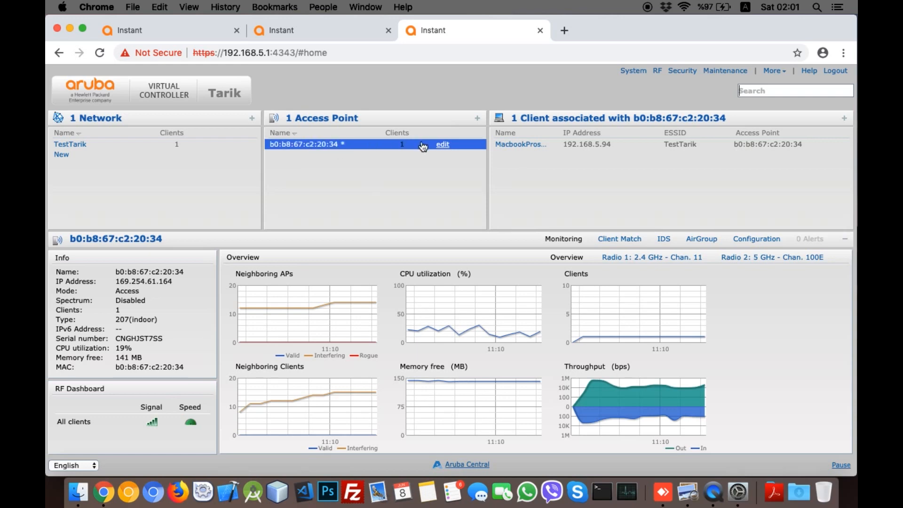
pyautogui.click(684, 7)
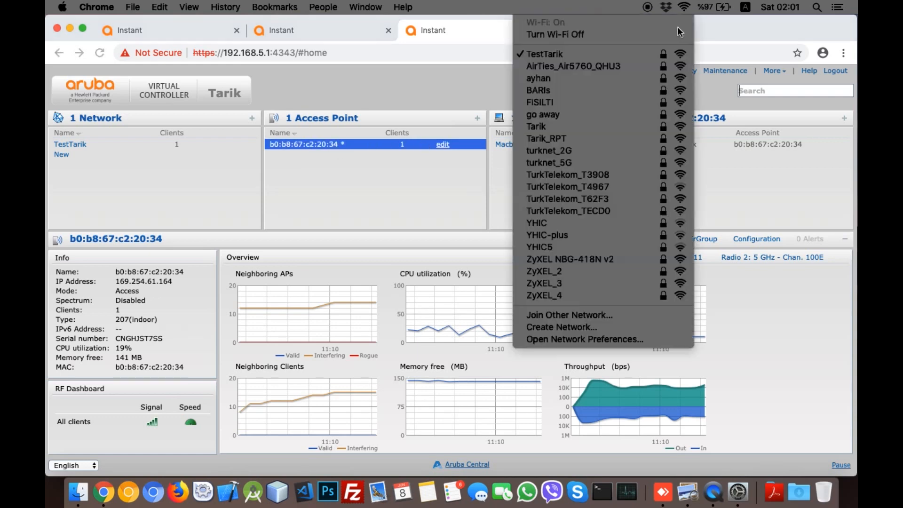
pyautogui.click(443, 155)
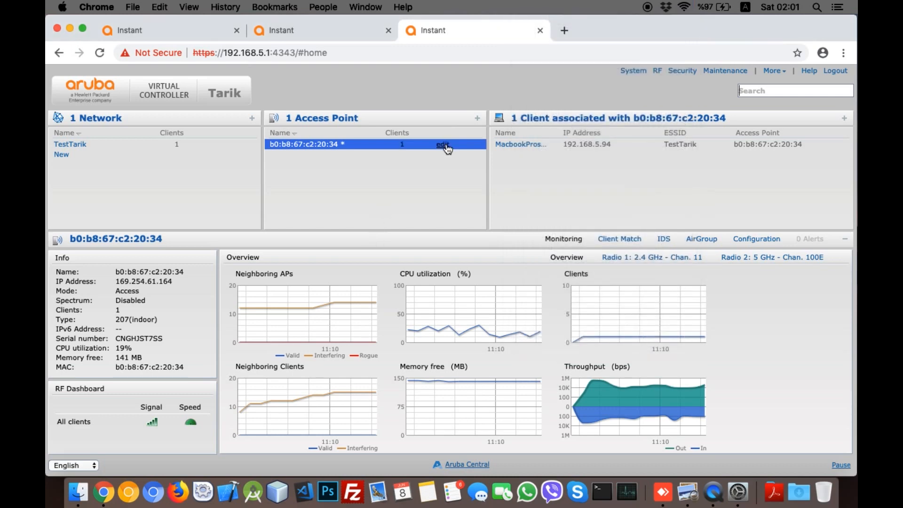
# Step: Edit the access point's uplink: management VLAN 1 and Eth0 bridging Enabled, then save
pyautogui.click(443, 145)
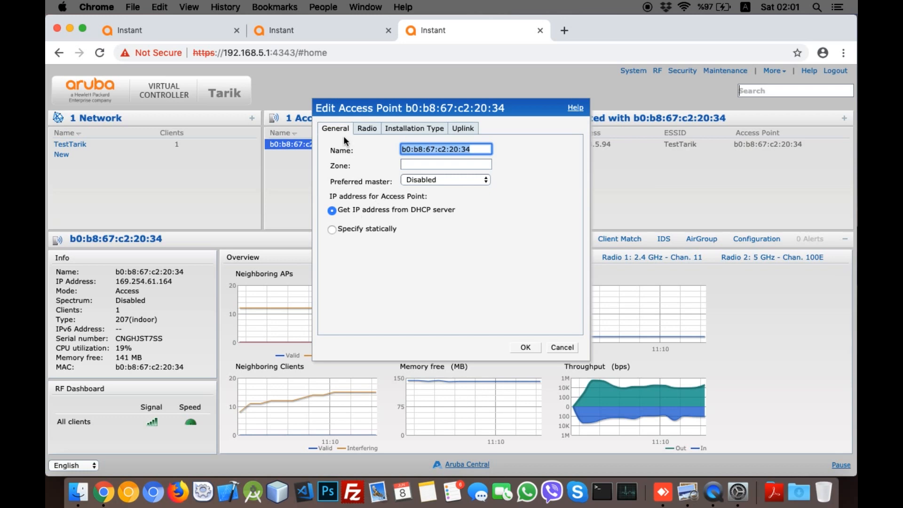
pyautogui.click(365, 126)
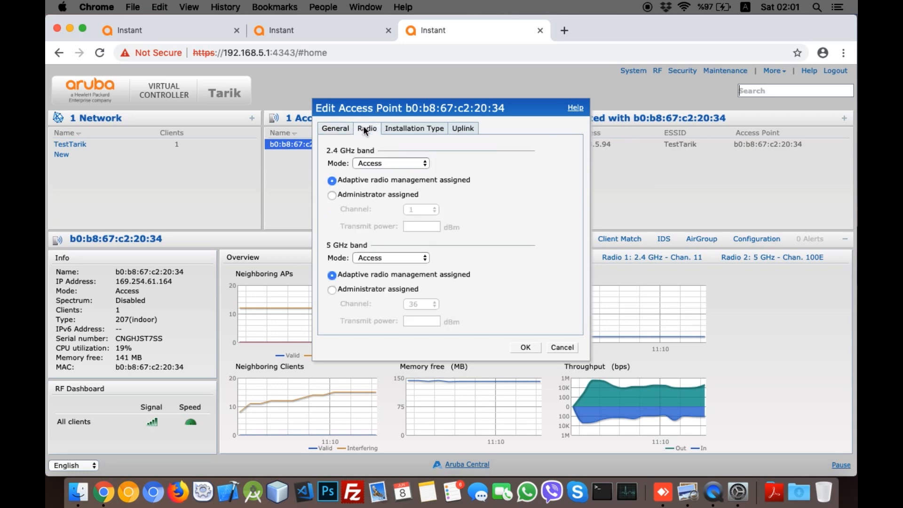
pyautogui.click(397, 127)
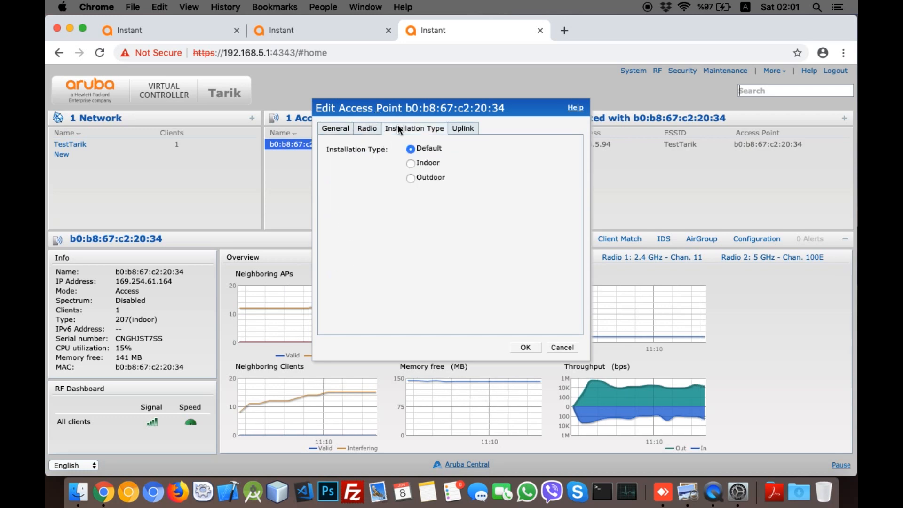
pyautogui.click(468, 127)
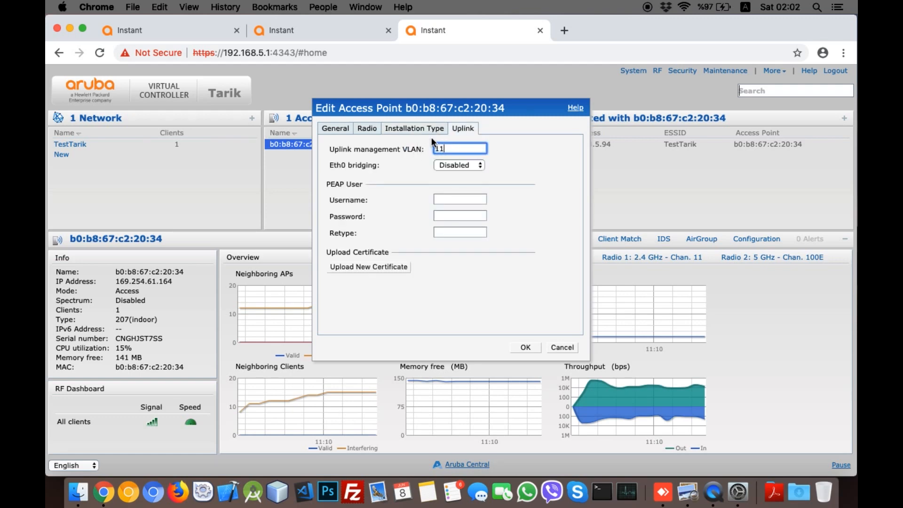
pyautogui.press('BackSpace')
pyautogui.click(458, 165)
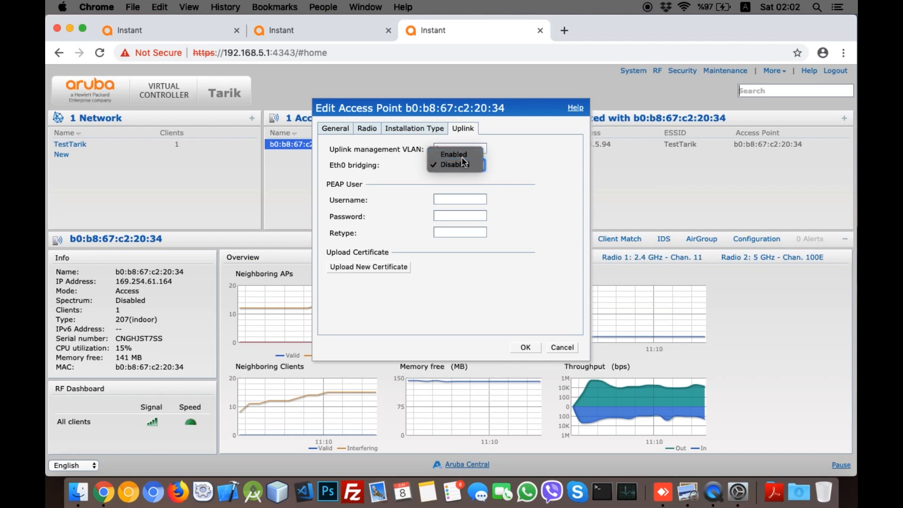
pyautogui.click(461, 156)
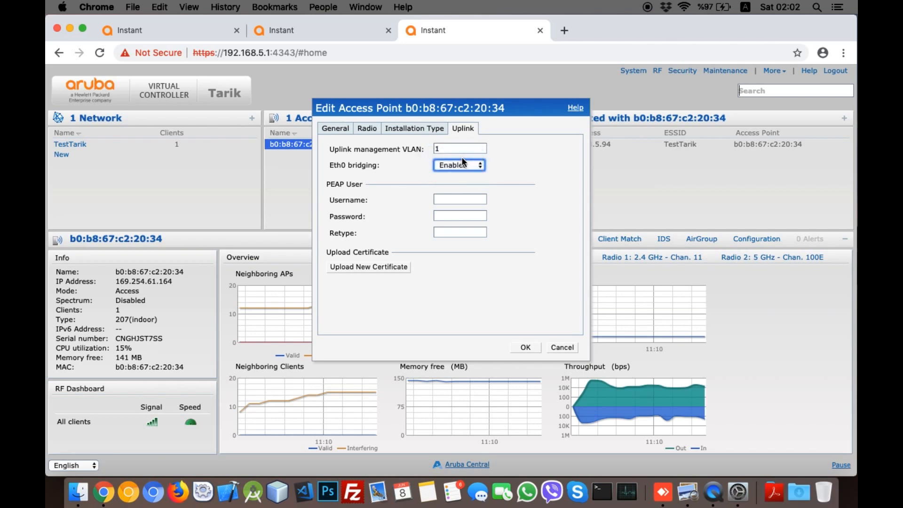
pyautogui.click(525, 347)
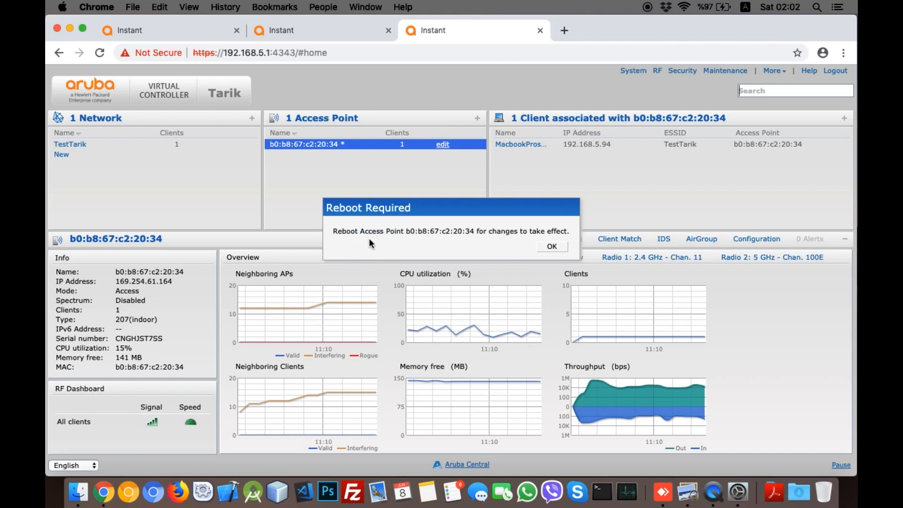
# Step: Dismiss the reboot notice and reboot all access points now via Maintenance > Reboot
pyautogui.click(550, 245)
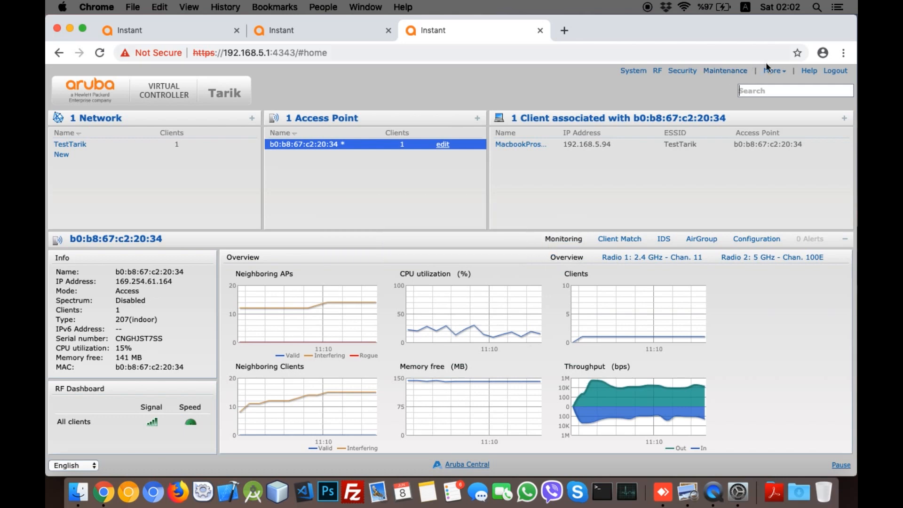
pyautogui.click(733, 71)
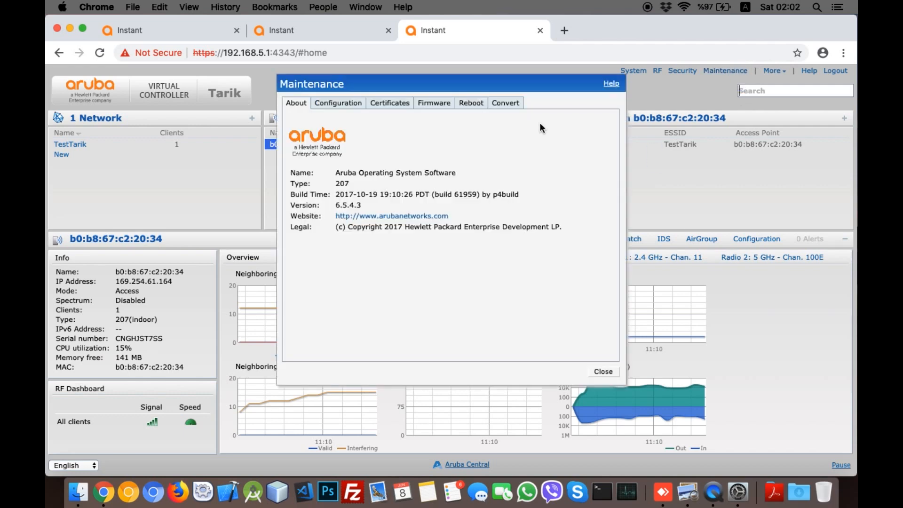
pyautogui.click(471, 103)
pyautogui.click(343, 134)
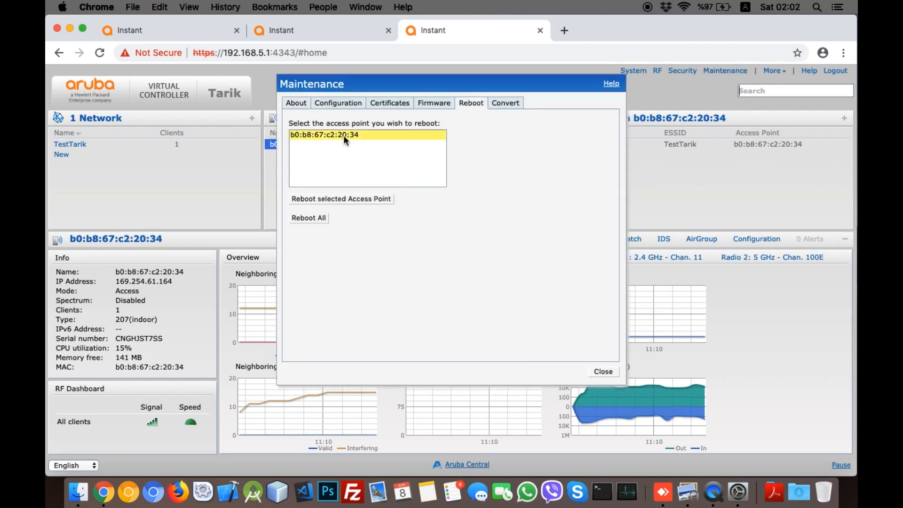
pyautogui.click(309, 217)
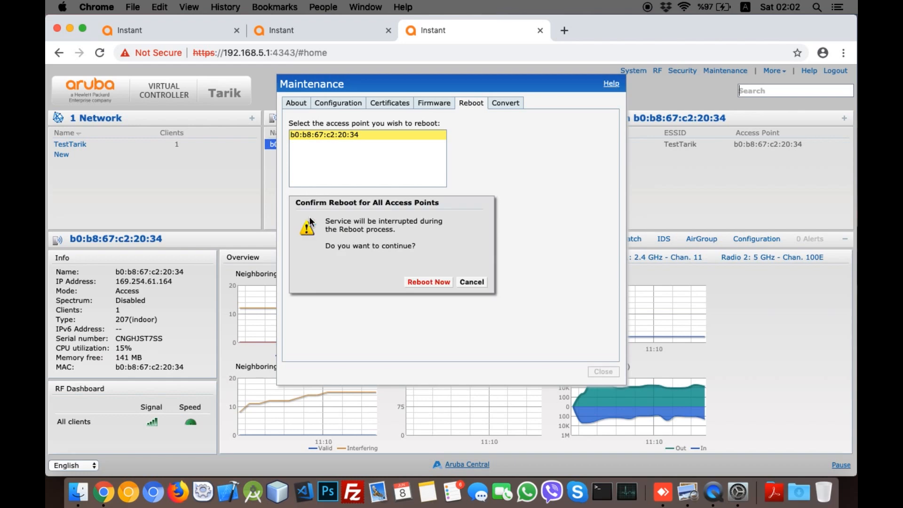
pyautogui.click(429, 282)
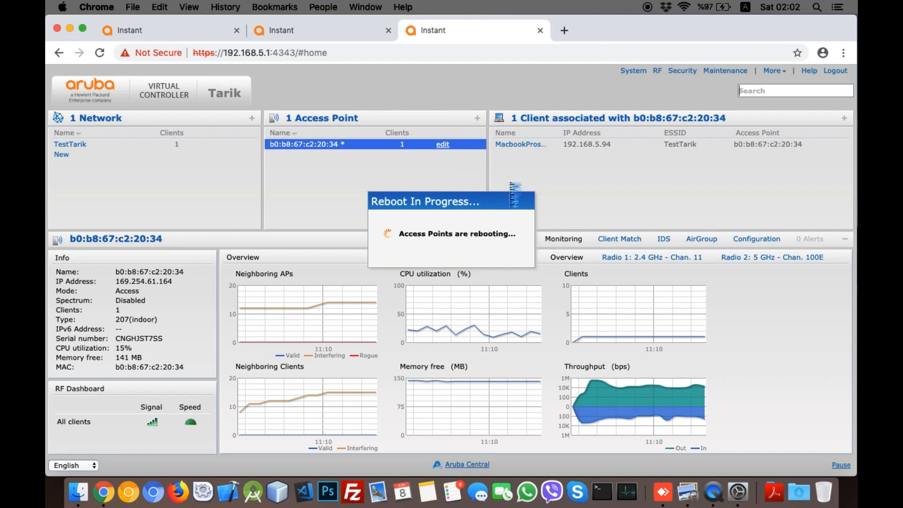
# Step: Rejoin the TestTarik Wi-Fi network and dismiss the reboot failure dialog so the page reloads
pyautogui.click(649, 7)
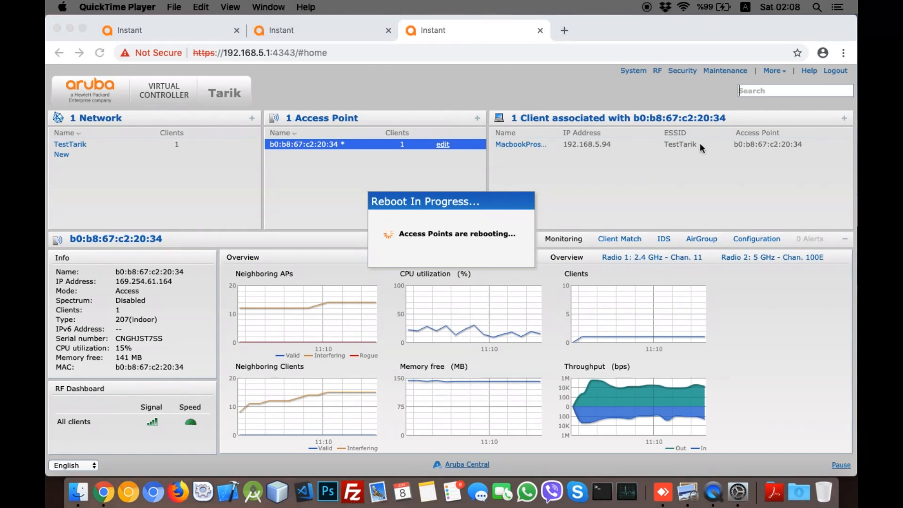
pyautogui.click(688, 8)
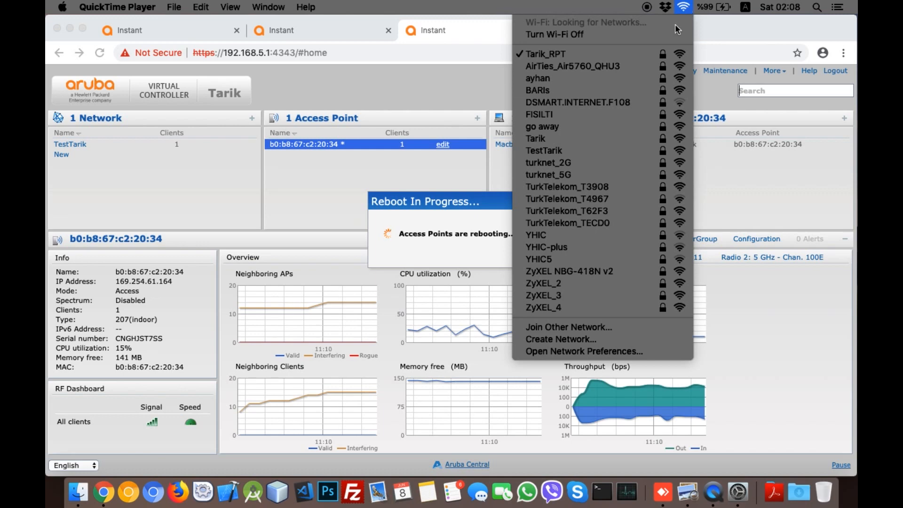
pyautogui.click(569, 150)
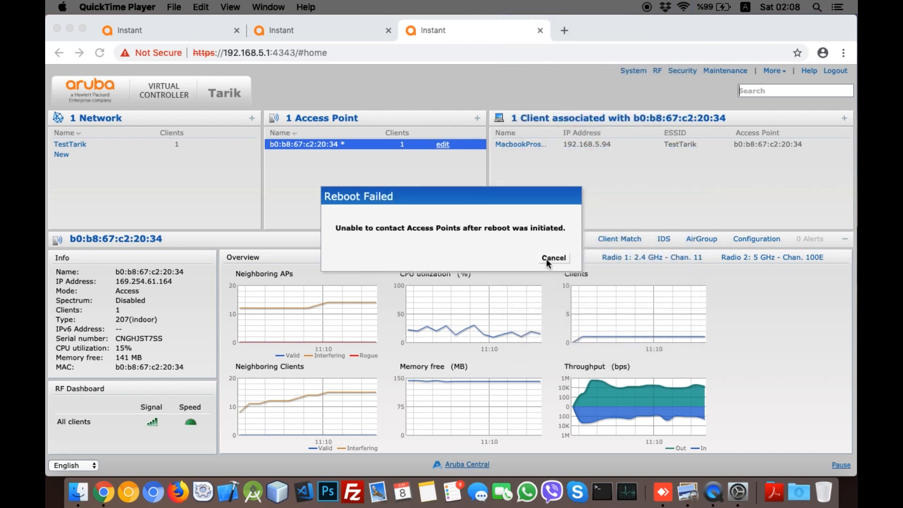
pyautogui.click(544, 265)
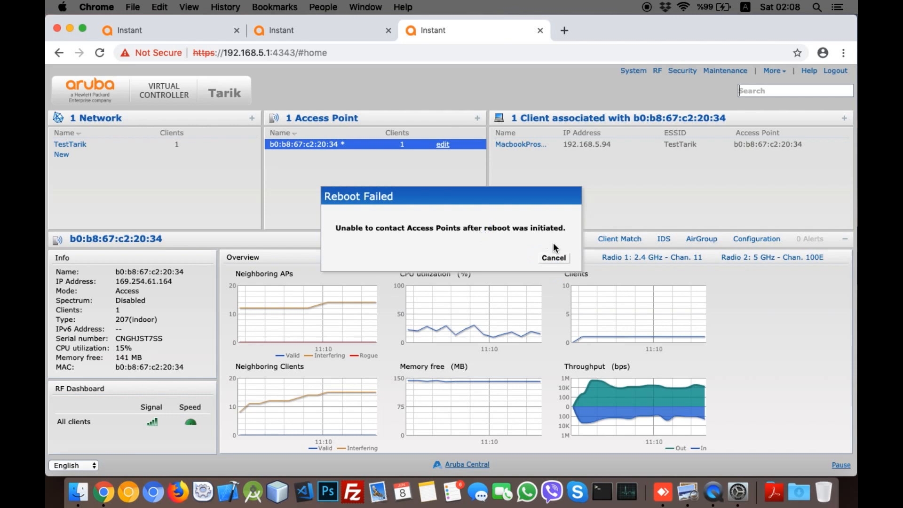
pyautogui.click(549, 258)
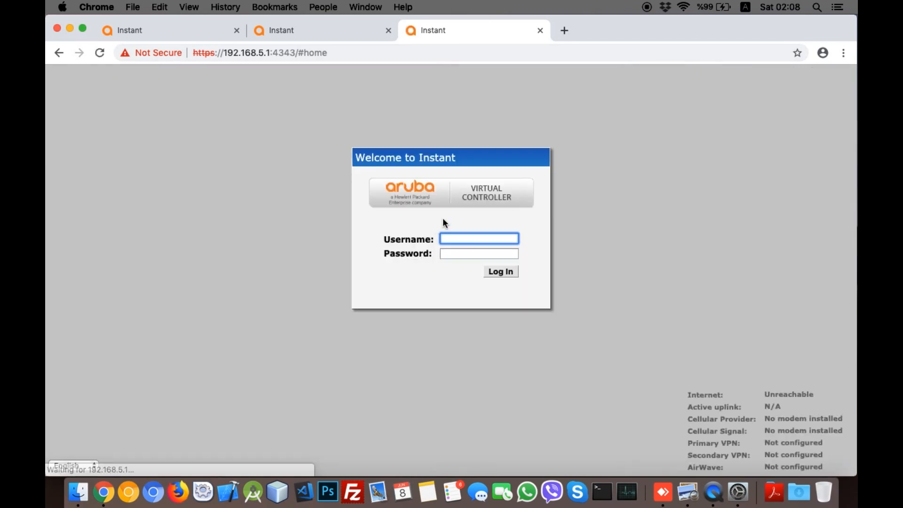
# Step: Log in as admin with the password, then switch to the aruba.png flowchart in Preview
pyautogui.write('admin')
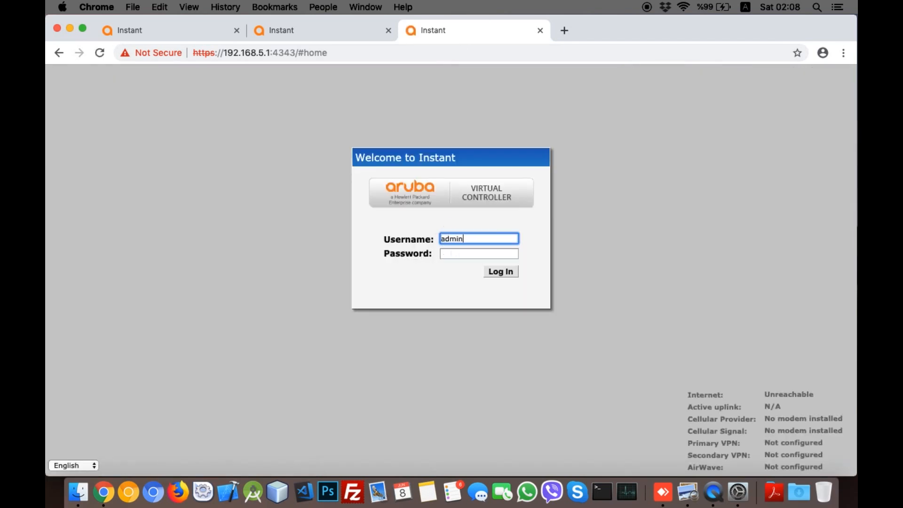
pyautogui.press('Tab')
pyautogui.write('admi')
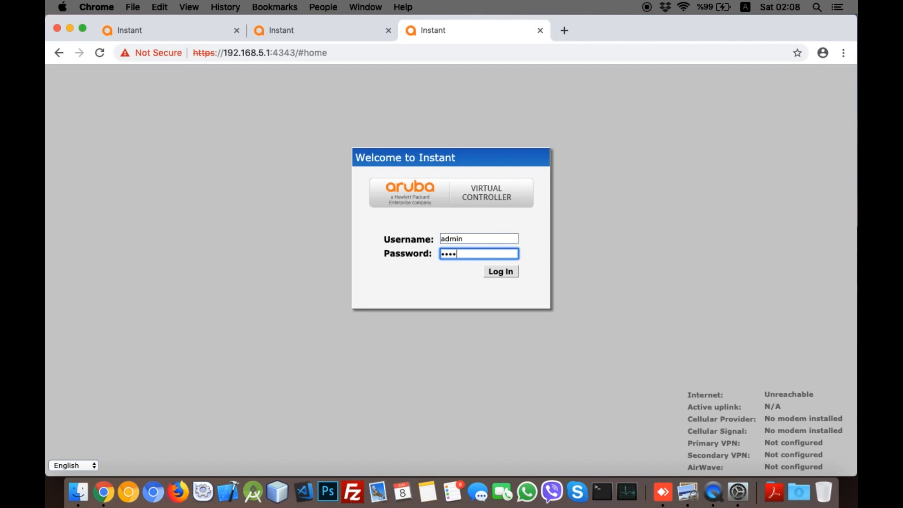
pyautogui.write('n')
pyautogui.press('Return')
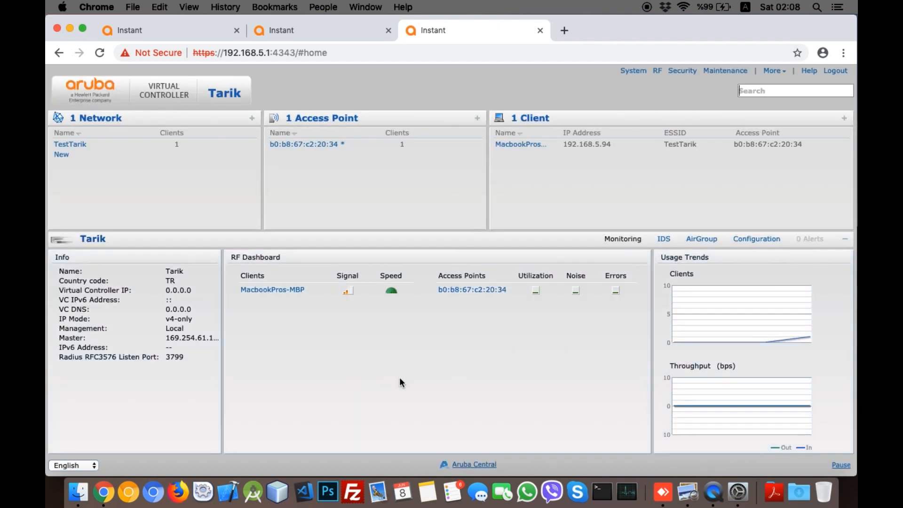
pyautogui.hotkey('ctrl', 'Right')
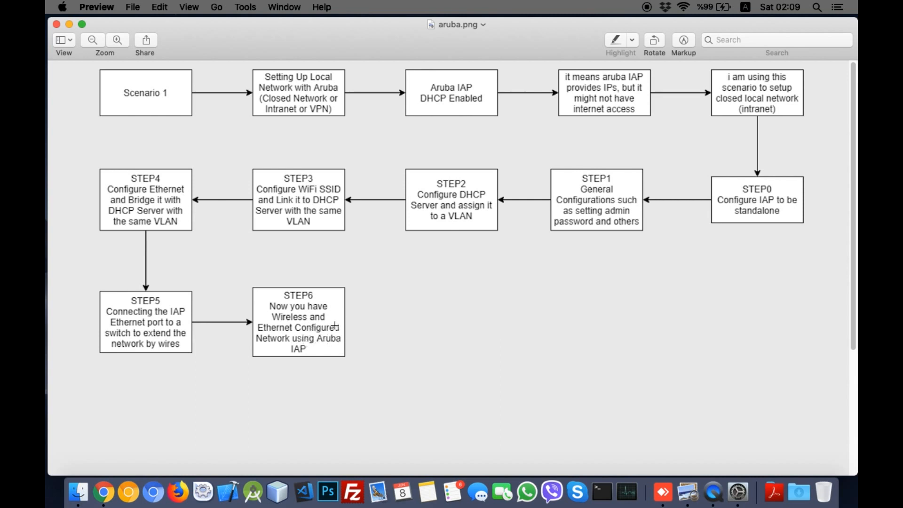
pyautogui.moveTo(187, 118); pyautogui.dragTo(111, 76)
pyautogui.click(192, 99)
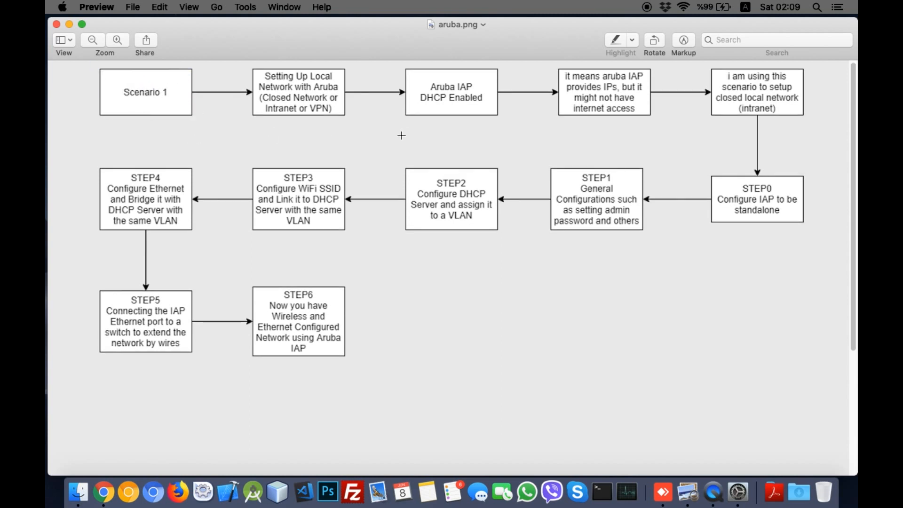
pyautogui.scroll(-10, 406, 162)
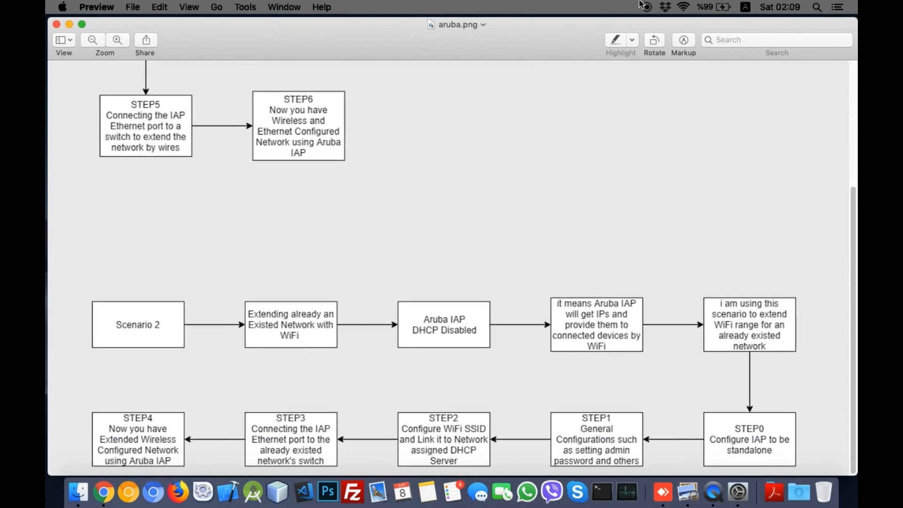
pyautogui.scroll(1, 578, 310)
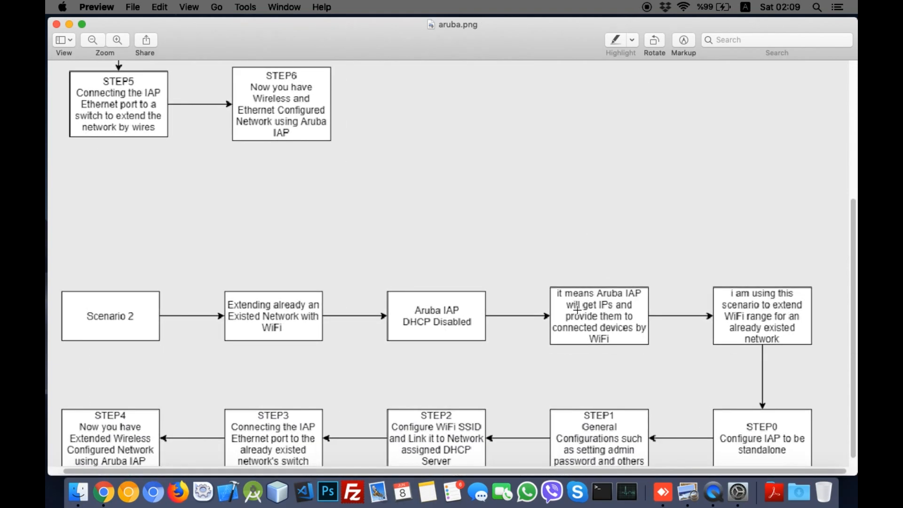
pyautogui.scroll(-1, 578, 310)
pyautogui.hscroll(-1, 577, 309)
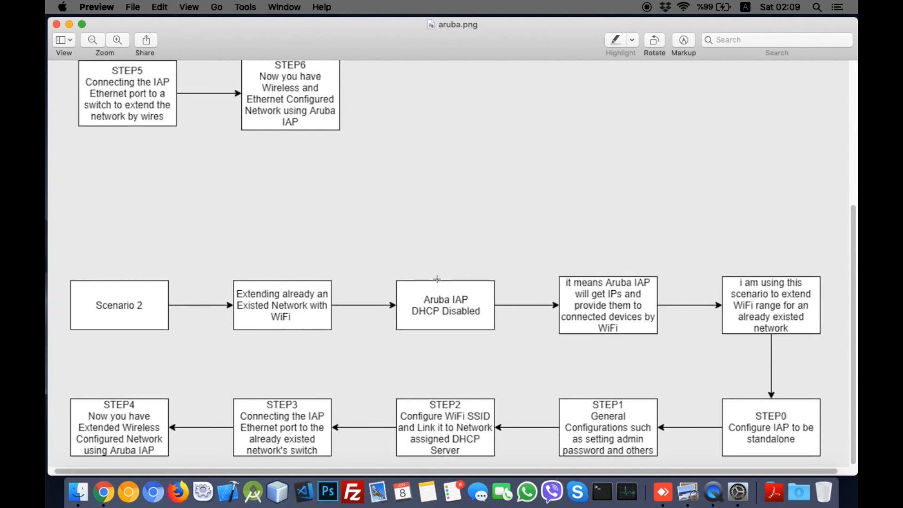
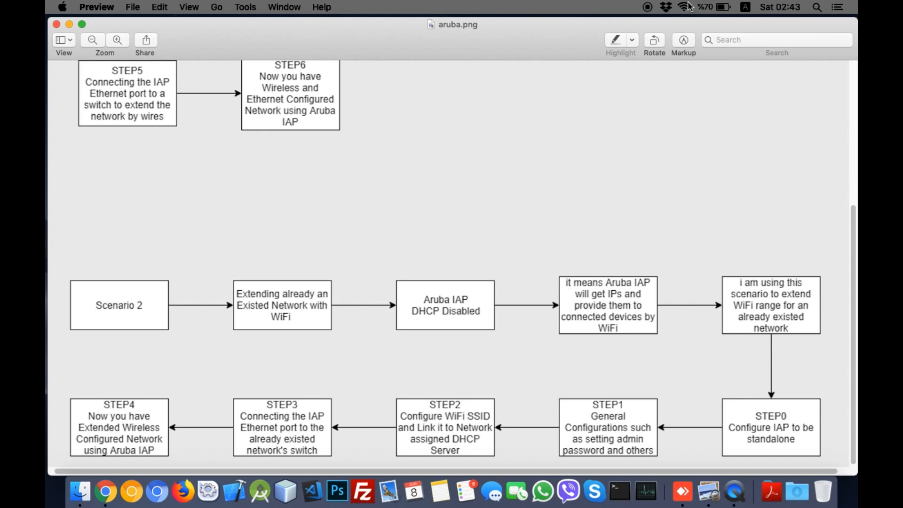
# Step: Show the macOS Wi-Fi network list from the menu bar while the Scenario 2 flowchart is open
pyautogui.click(687, 6)
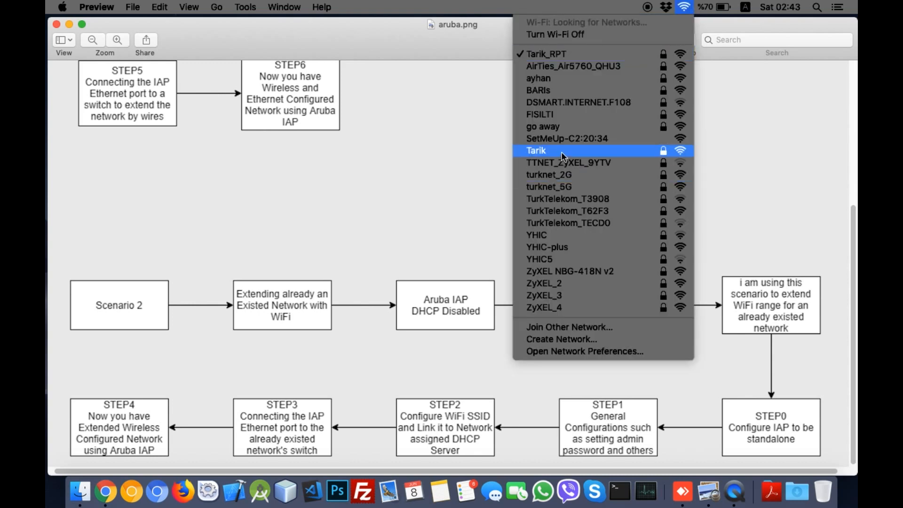
# Step: Join SetMeUp-C2:20:34 and get past the certificate and browser warnings to the login page
pyautogui.click(568, 140)
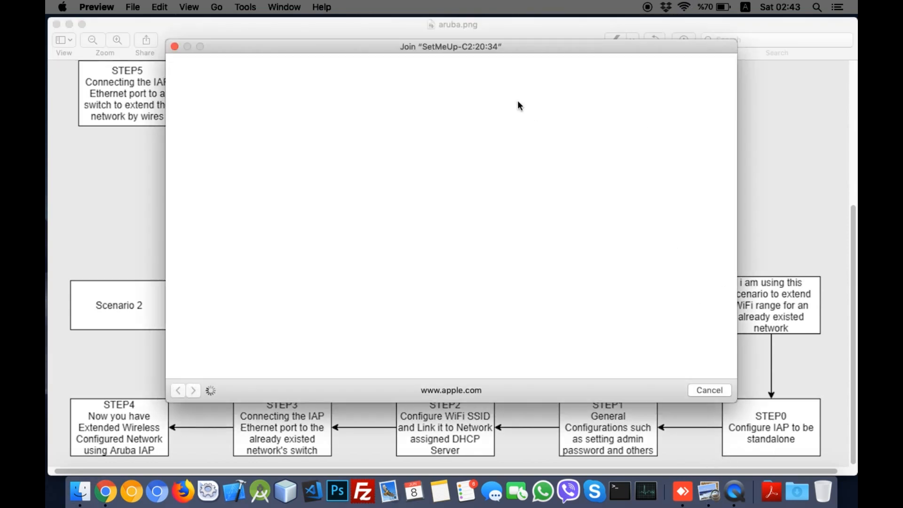
pyautogui.click(614, 143)
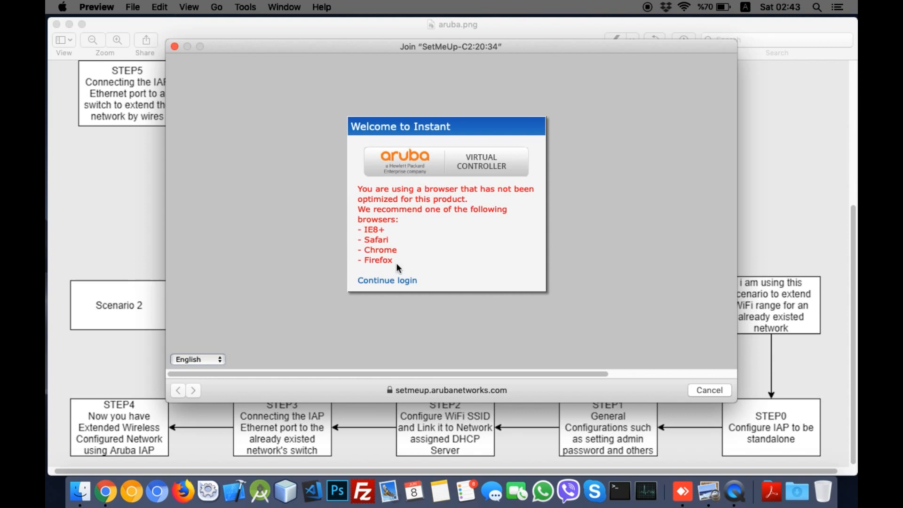
pyautogui.click(384, 280)
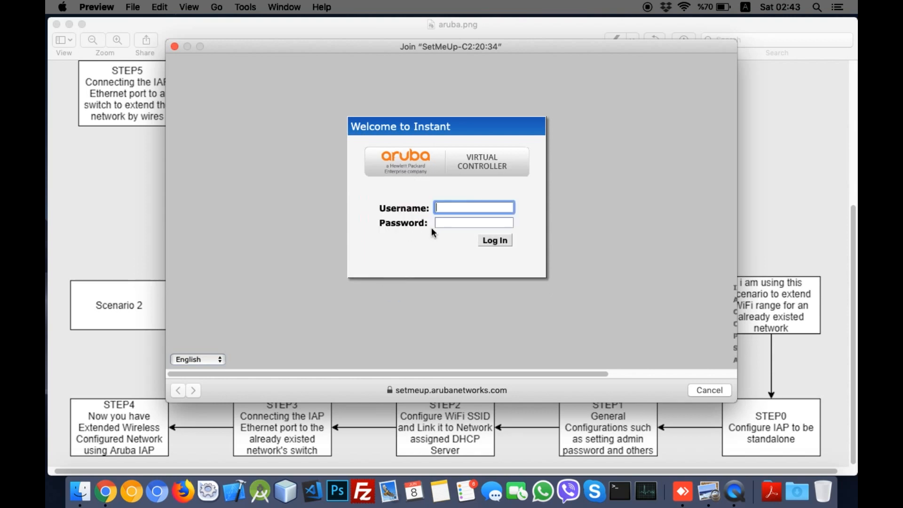
# Step: Log in to the virtual controller as admin and close the network sign-in window
pyautogui.write('admin')
pyautogui.press('Tab')
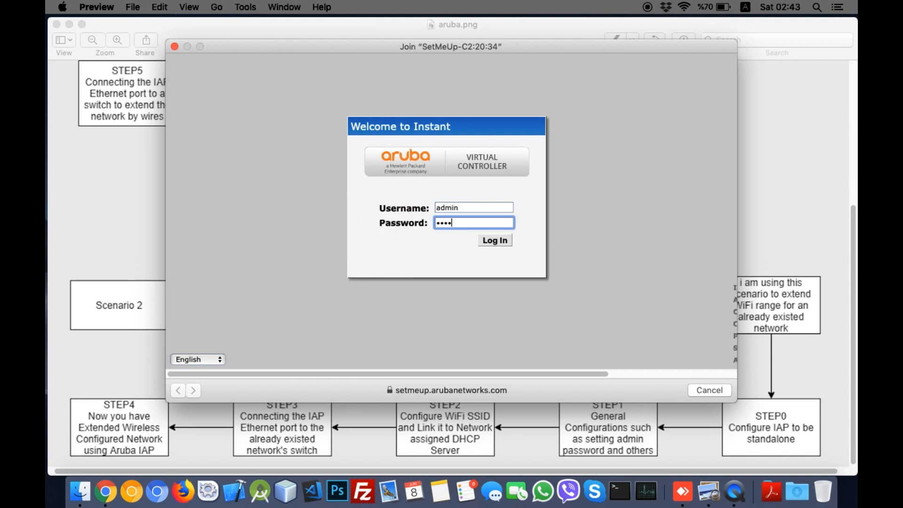
pyautogui.press('Return')
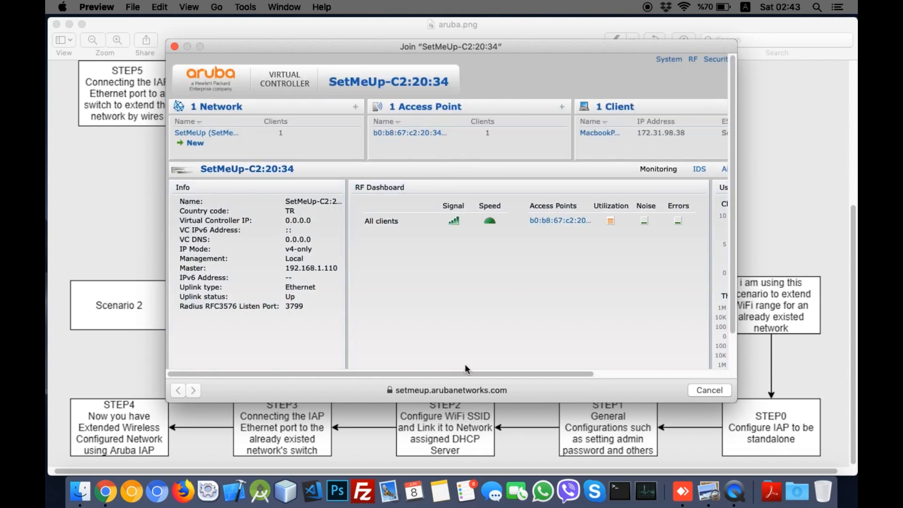
pyautogui.hscroll(4, 466, 363)
pyautogui.hscroll(-4, 481, 348)
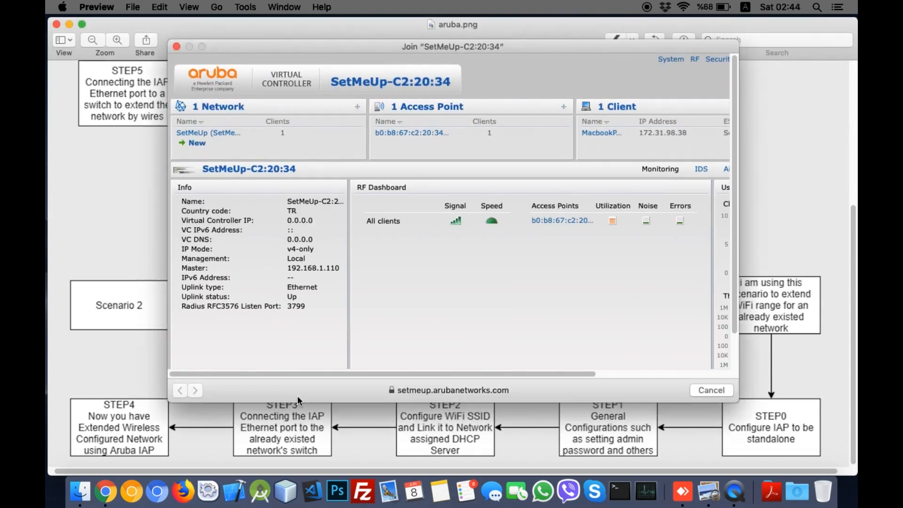
pyautogui.click(297, 396)
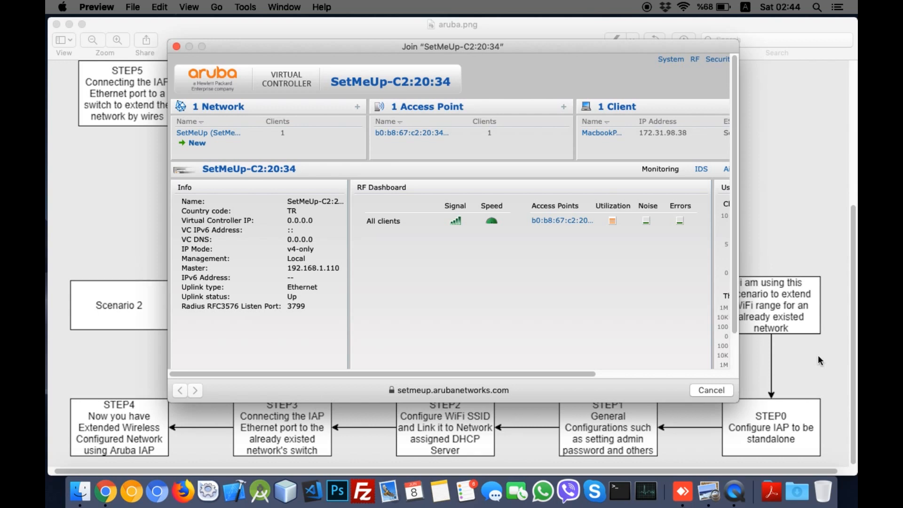
pyautogui.click(711, 390)
# Step: Load setmeup.arubanetworks.com:4343 in a new Chrome window, then switch back to the flowchart
pyautogui.click(106, 492)
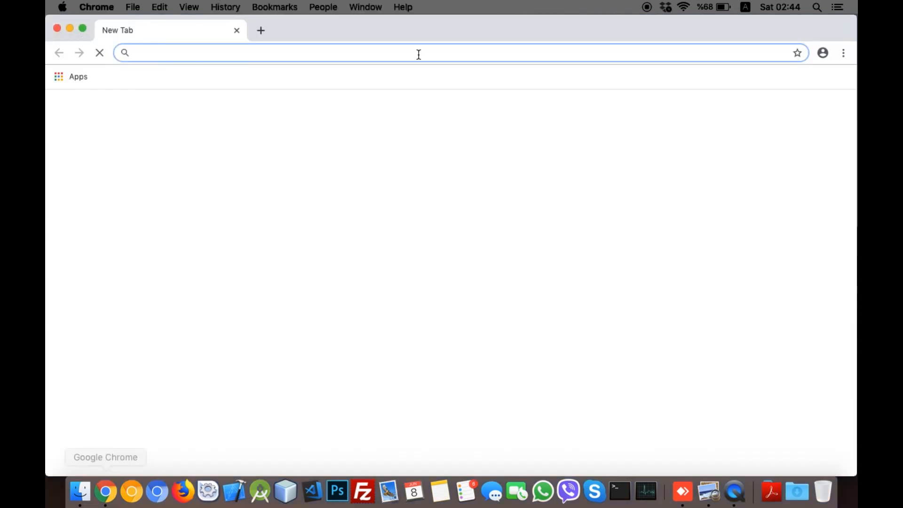
pyautogui.rightClick(304, 56)
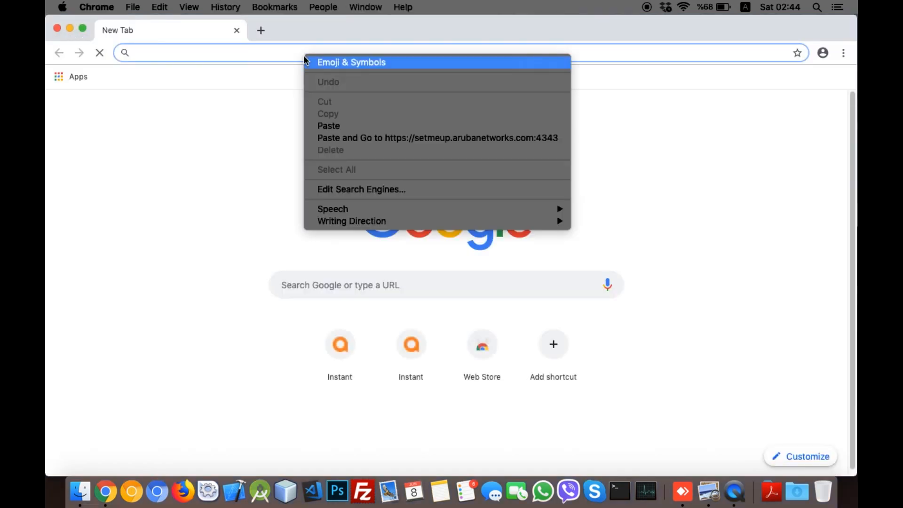
pyautogui.click(342, 128)
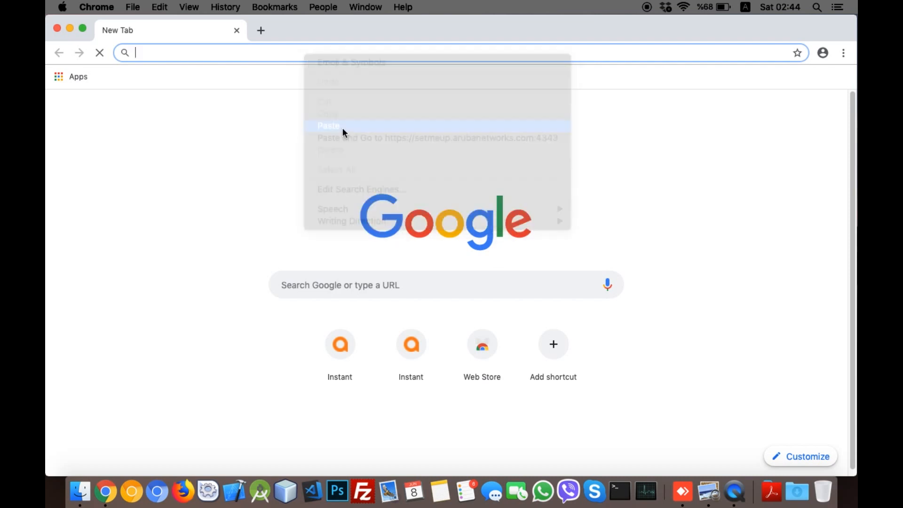
pyautogui.press('Return')
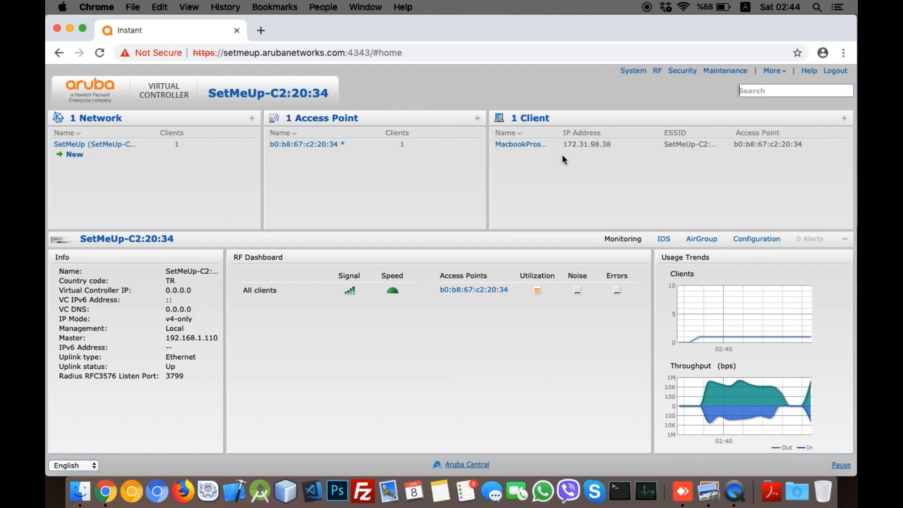
pyautogui.hotkey('ctrl', 'Right')
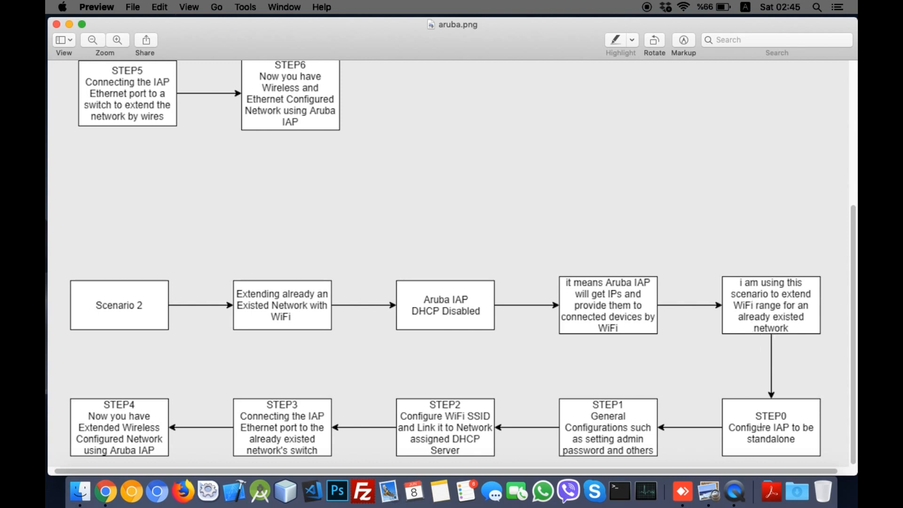
# Step: Swipe from the Preview flowchart back to the Aruba dashboard in Chrome
pyautogui.hscroll(-3, 747, 437)
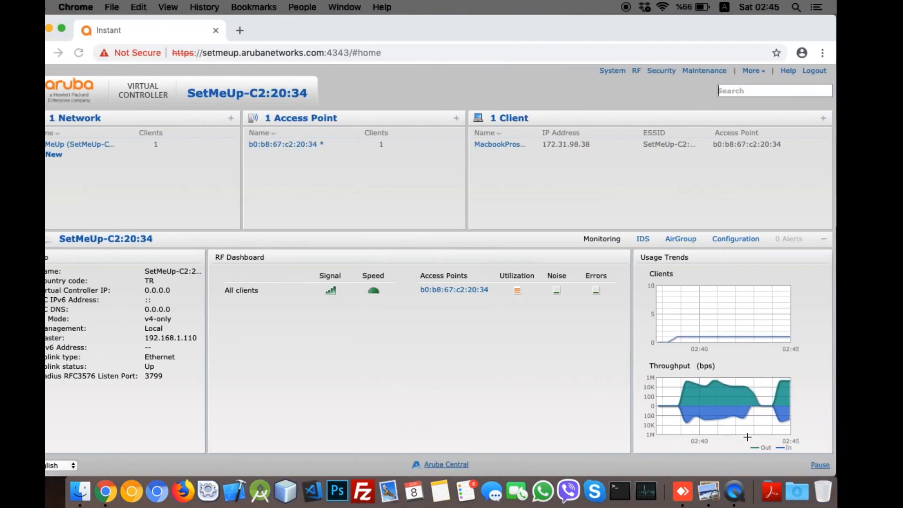
pyautogui.click(772, 71)
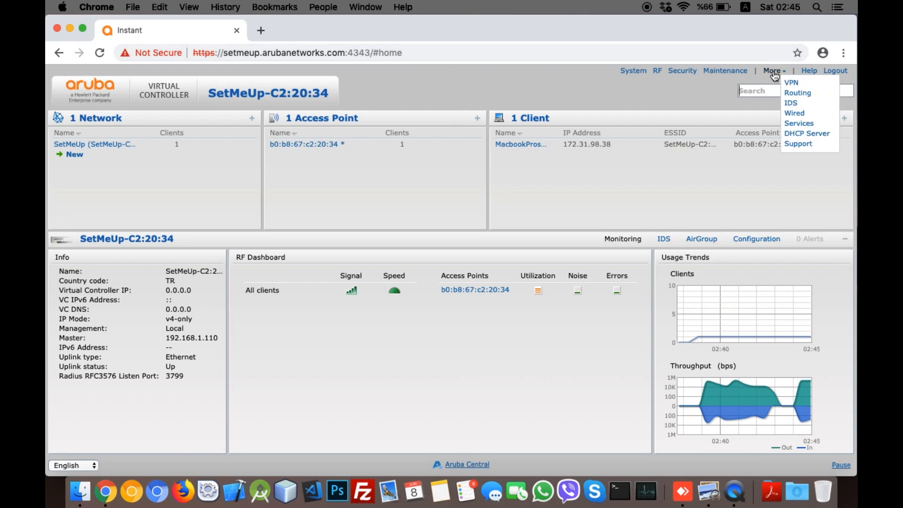
# Step: Convert access point b0:b8:67:c2:20:34 to a Standalone AP under Maintenance > Convert and confirm
pyautogui.click(740, 70)
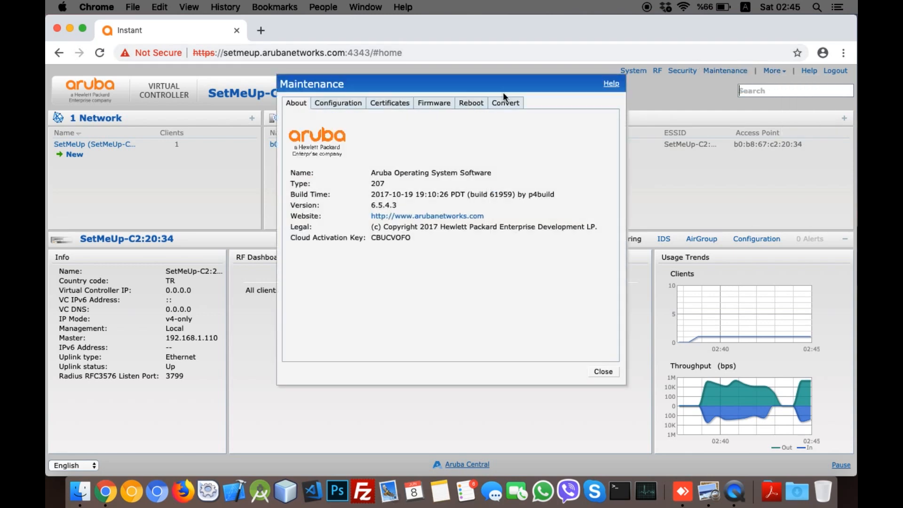
pyautogui.click(503, 103)
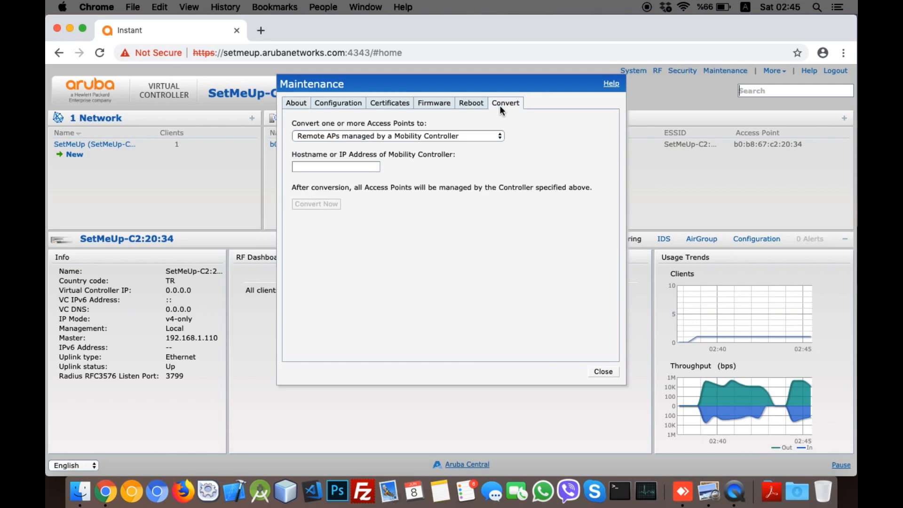
pyautogui.click(462, 133)
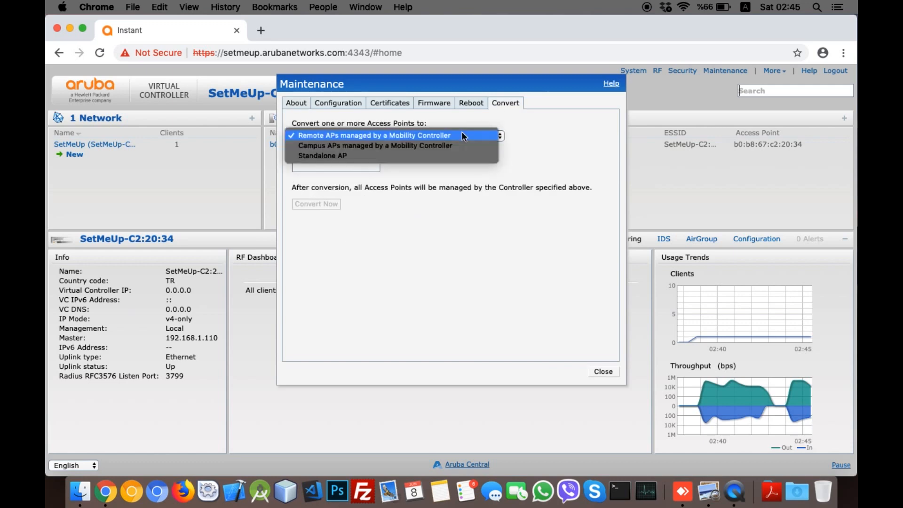
pyautogui.click(459, 156)
pyautogui.click(395, 166)
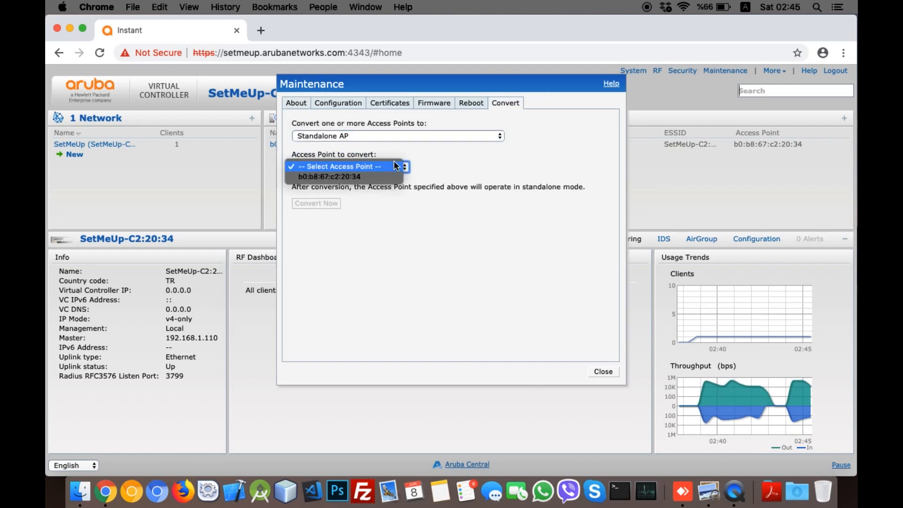
pyautogui.click(394, 177)
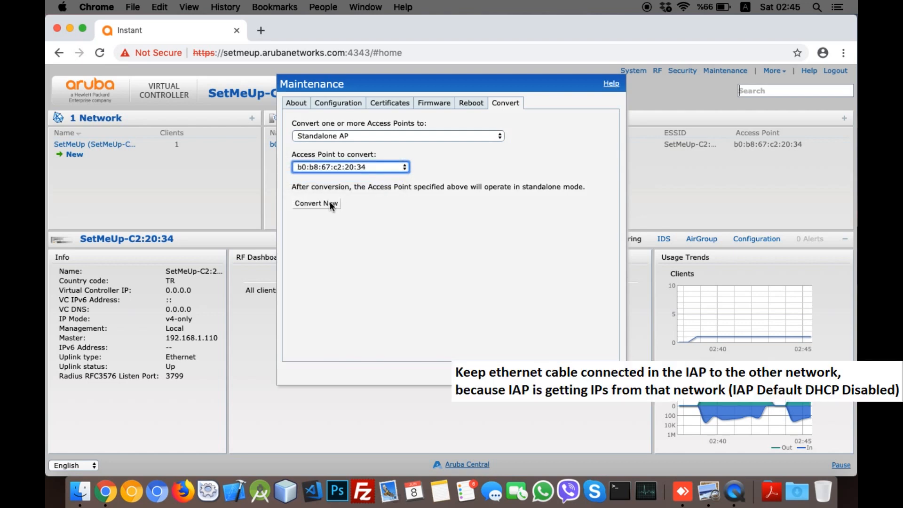
pyautogui.click(329, 204)
pyautogui.click(424, 274)
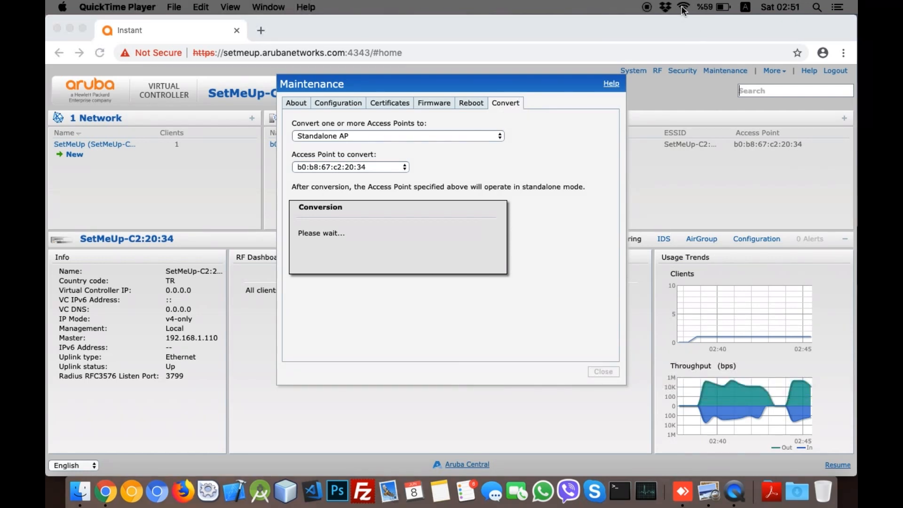
# Step: Reconnect the Mac to SetMeUp-C2:20:34 and reload the controller page in Chrome
pyautogui.click(683, 7)
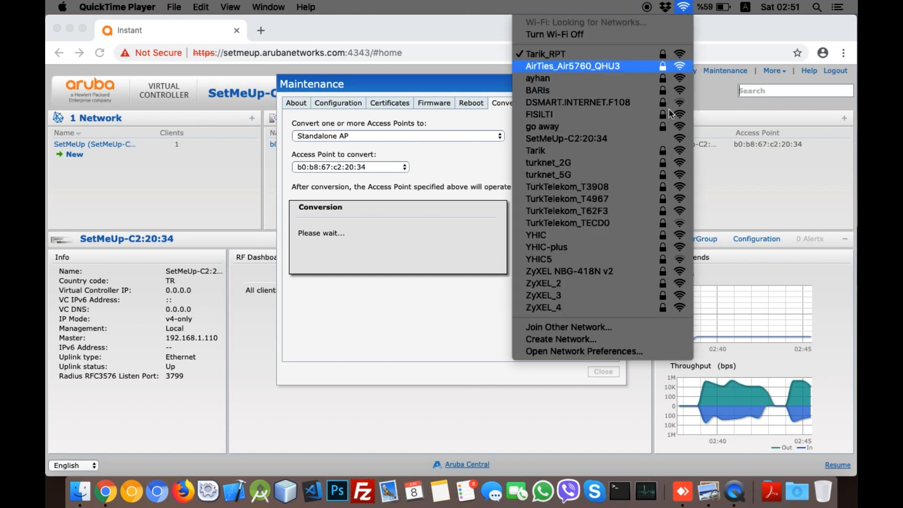
pyautogui.click(645, 137)
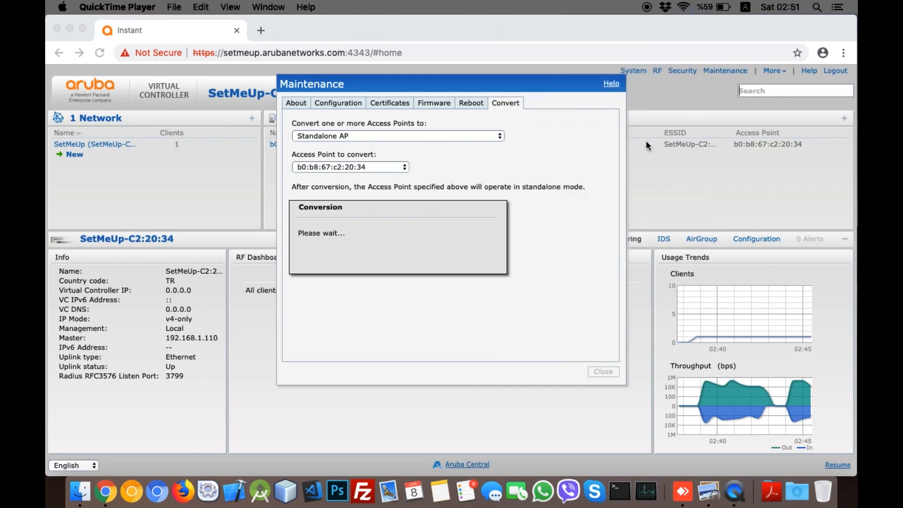
pyautogui.click(452, 72)
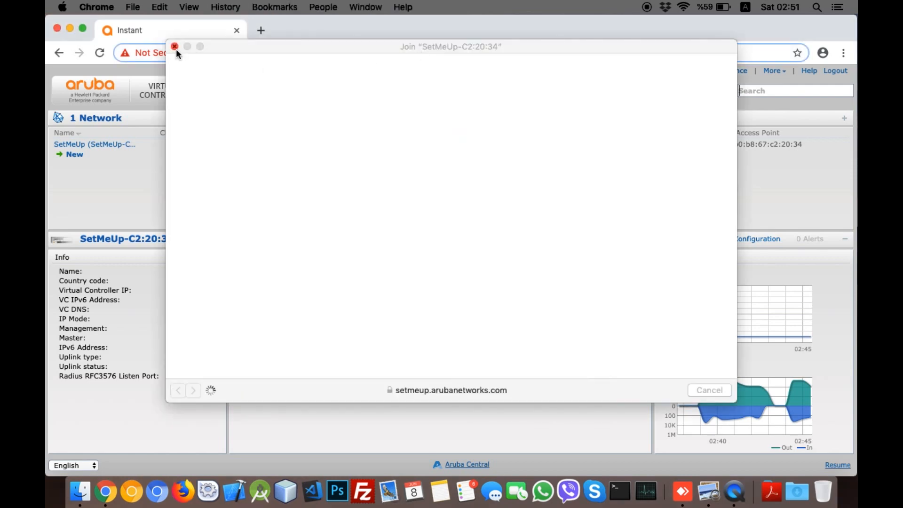
pyautogui.click(537, 145)
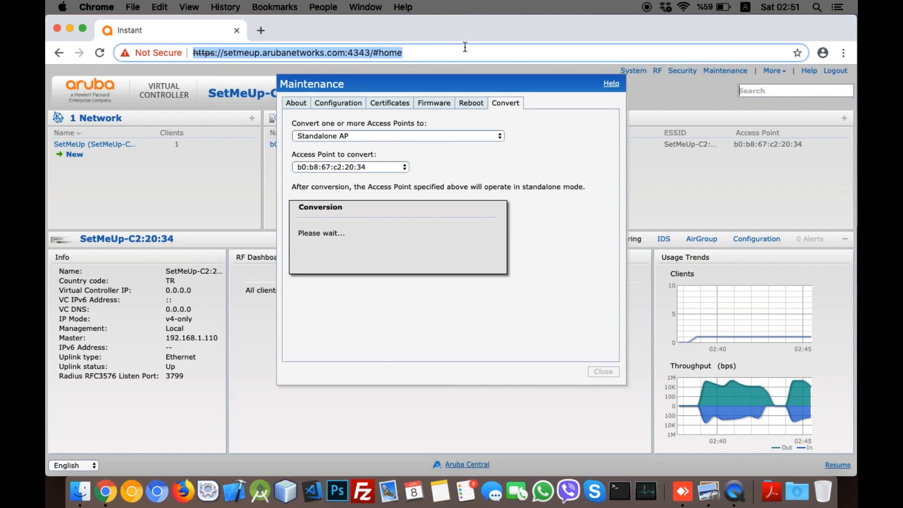
pyautogui.press('Return')
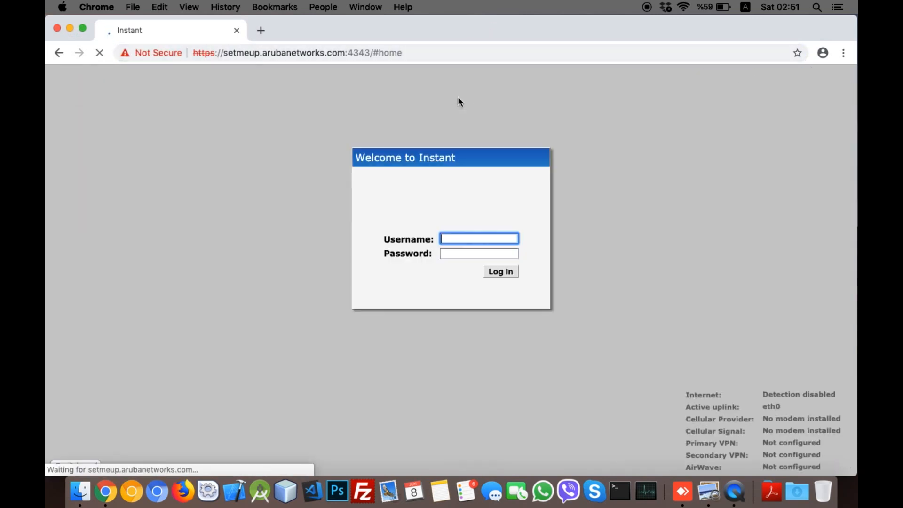
# Step: Log in as admin with the password, close the cloud-management offer, and check the flowchart
pyautogui.write('admin')
pyautogui.press('Tab')
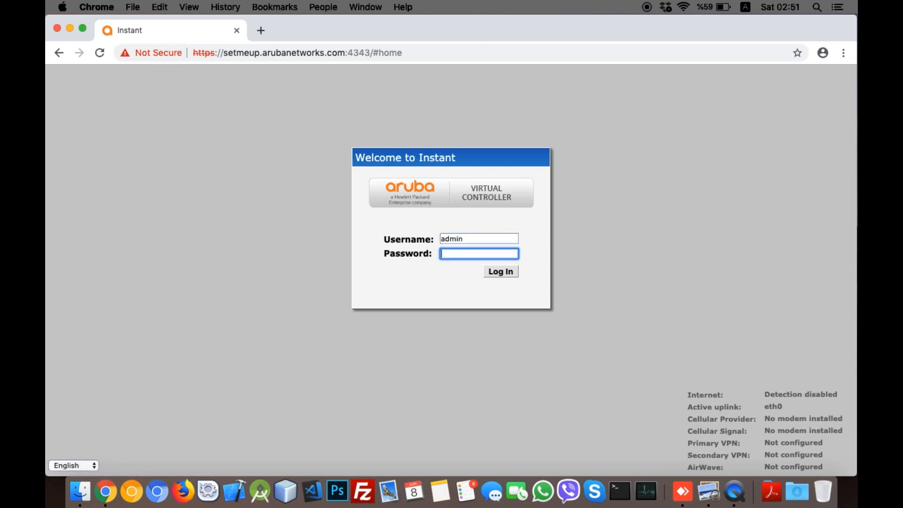
pyautogui.write('admin')
pyautogui.press('Return')
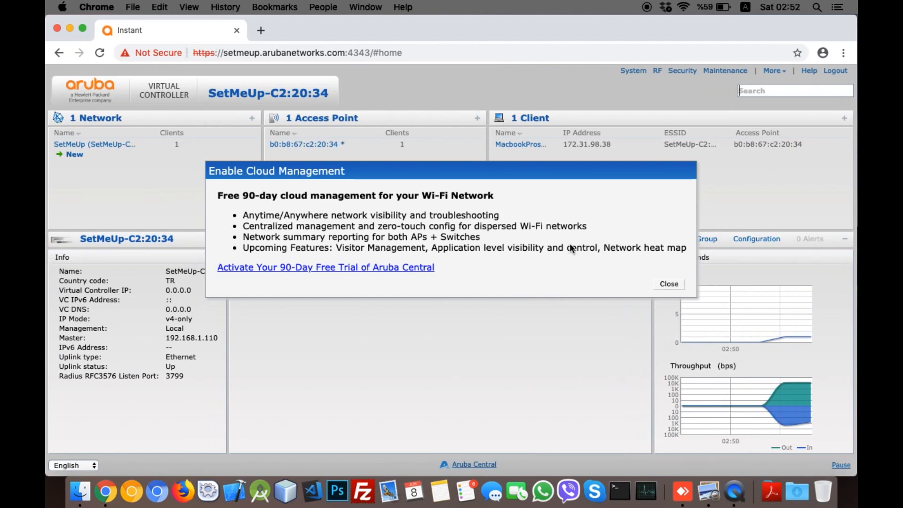
pyautogui.click(669, 283)
pyautogui.hotkey('ctrl', 'Right')
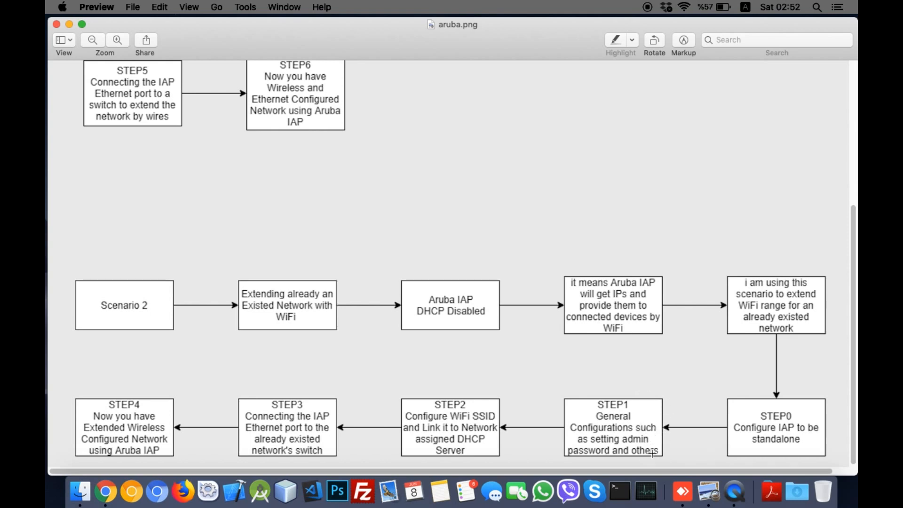
pyautogui.hotkey('ctrl', 'Left')
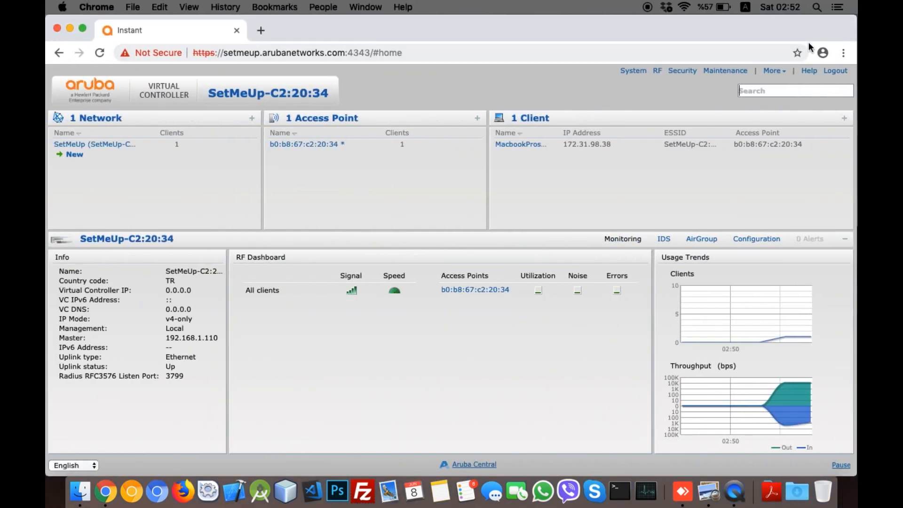
# Step: Set the system timezone to Istanbul UTC+02 in the advanced System settings
pyautogui.click(624, 73)
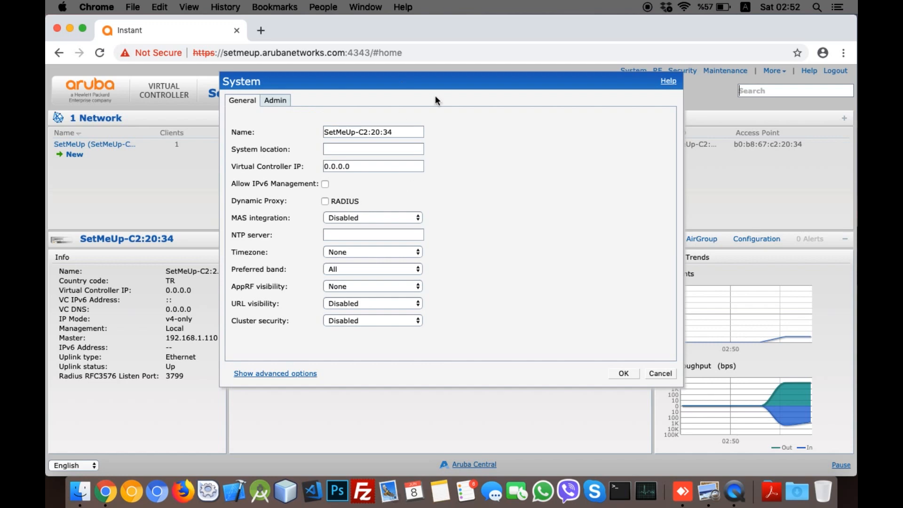
pyautogui.moveTo(402, 132); pyautogui.dragTo(316, 136)
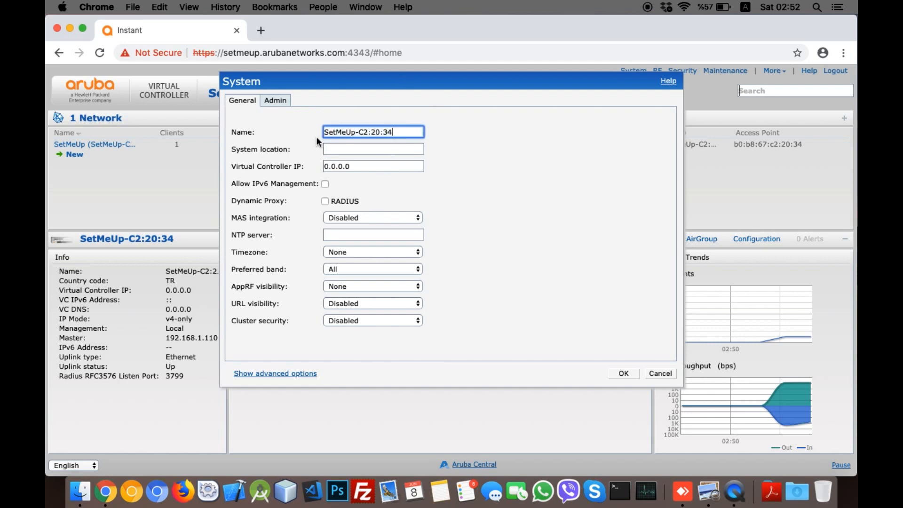
pyautogui.click(342, 165)
pyautogui.doubleClick(342, 165)
pyautogui.click(360, 137)
pyautogui.click(358, 146)
pyautogui.click(286, 374)
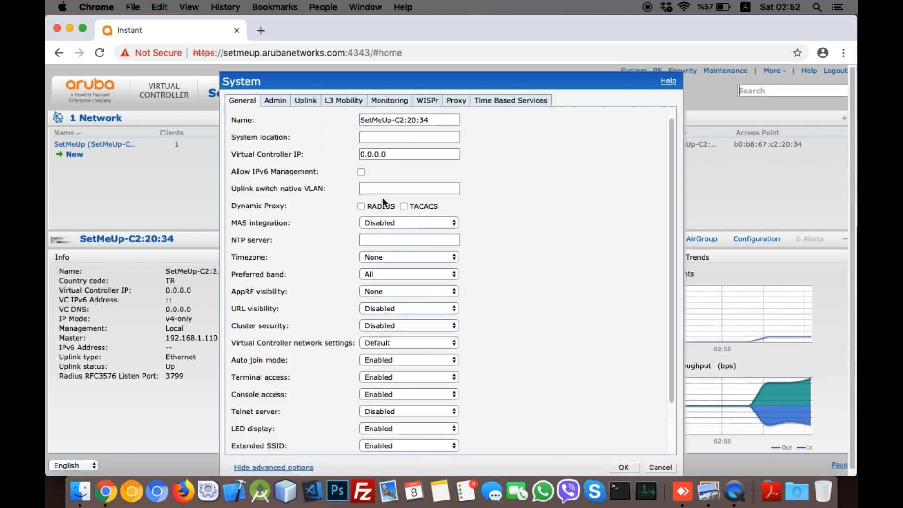
pyautogui.click(382, 264)
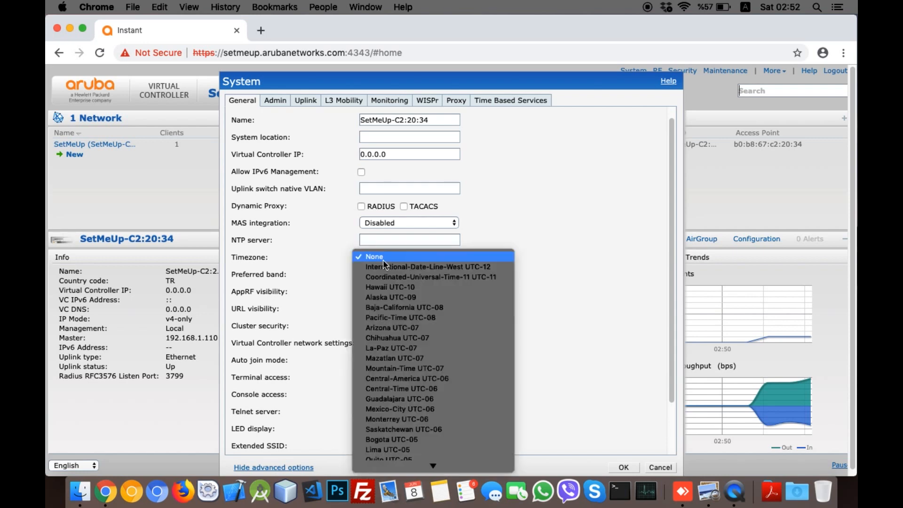
pyautogui.scroll(-10, 407, 388)
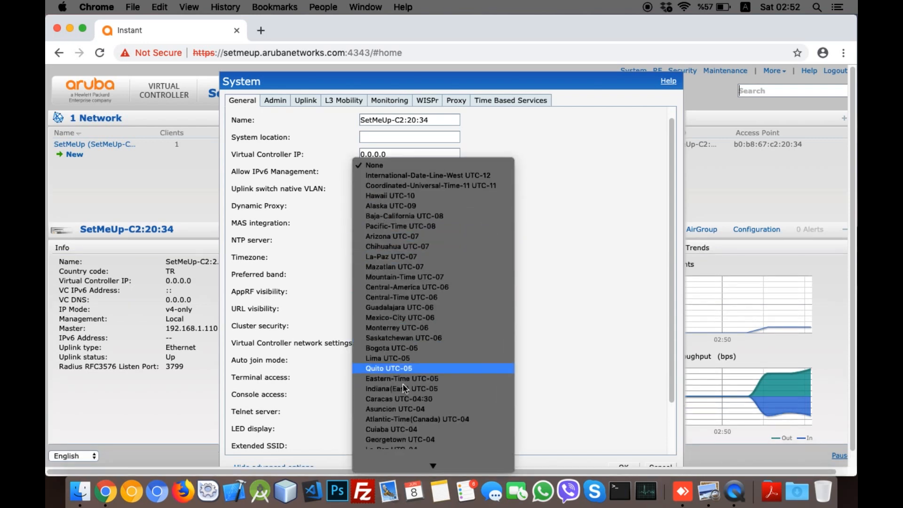
pyautogui.scroll(-8, 403, 385)
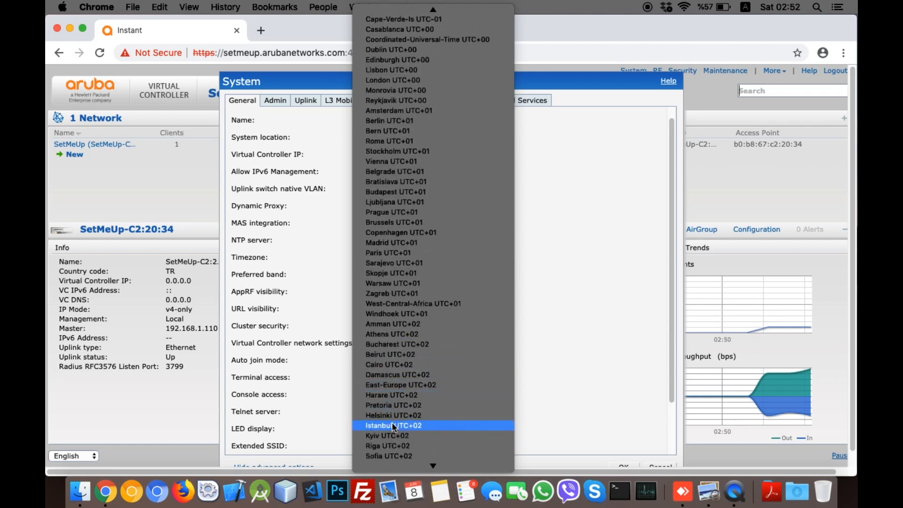
pyautogui.click(395, 424)
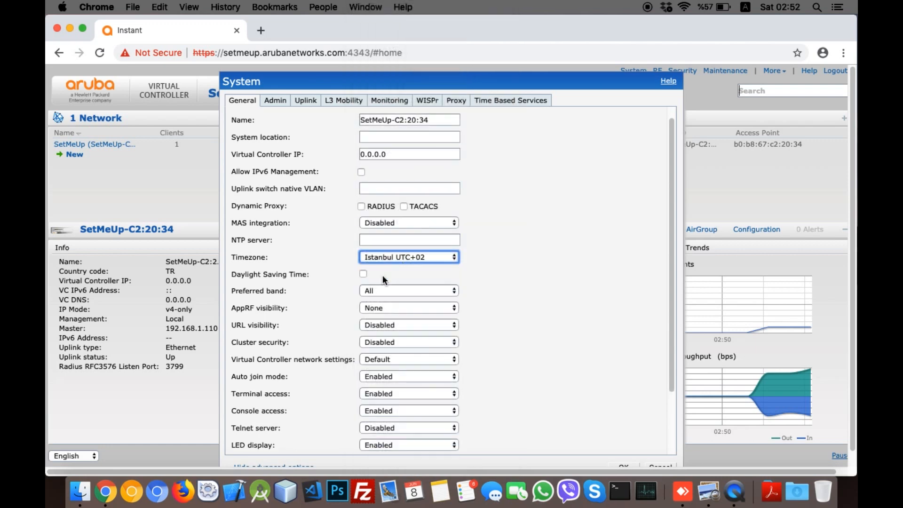
# Step: Disable Terminal access, Console access and Extended SSID
pyautogui.scroll(-4, 376, 286)
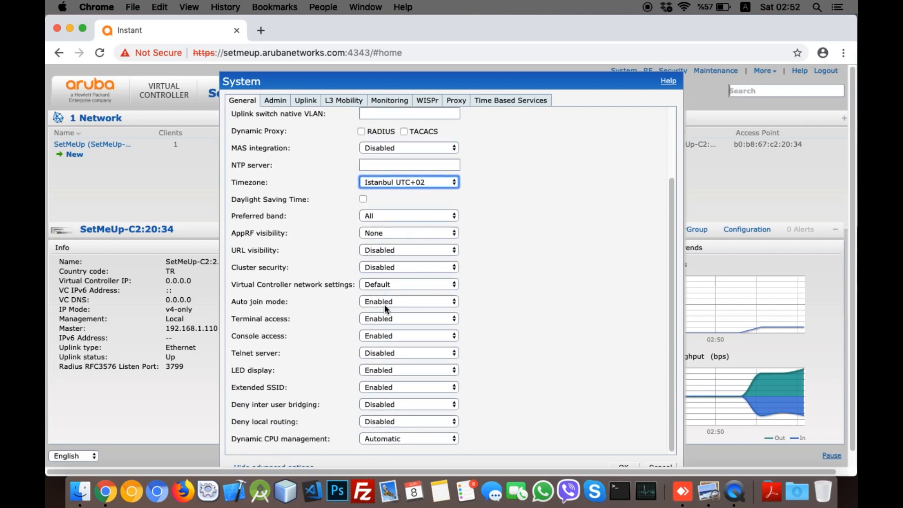
pyautogui.scroll(-1, 385, 304)
pyautogui.click(370, 318)
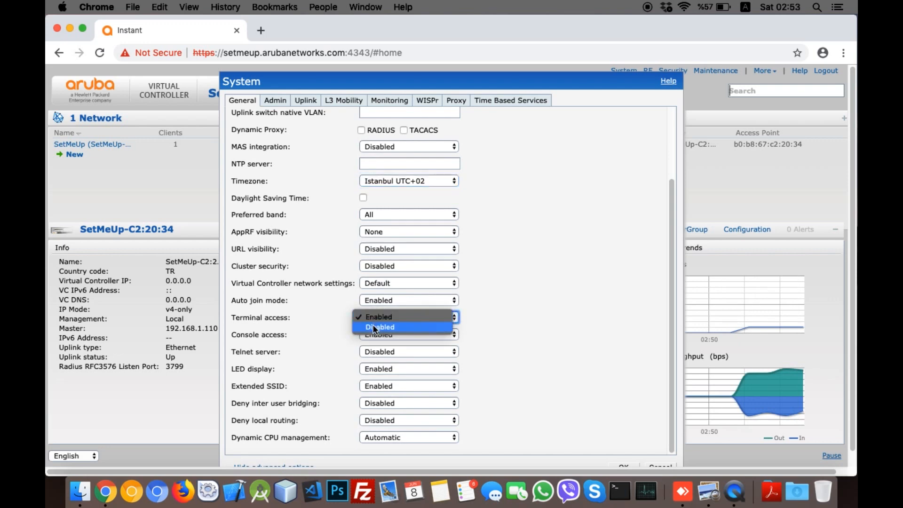
pyautogui.click(375, 327)
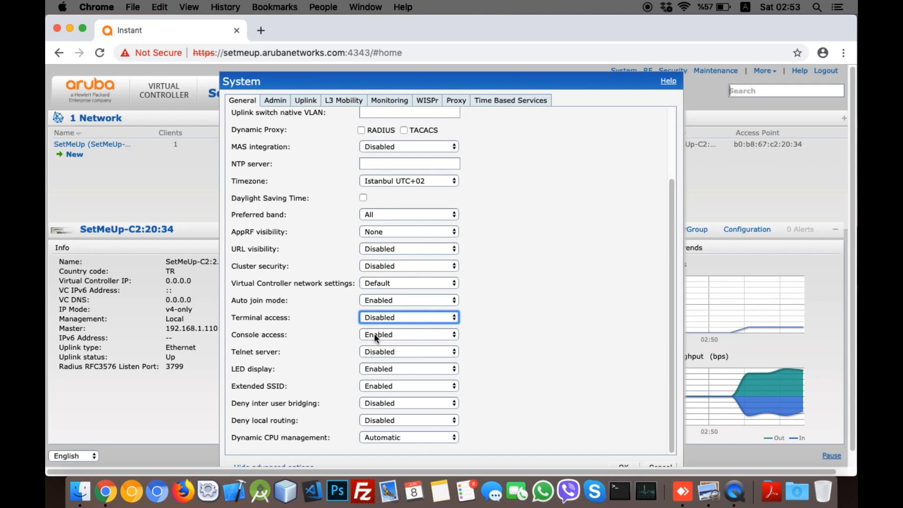
pyautogui.click(374, 333)
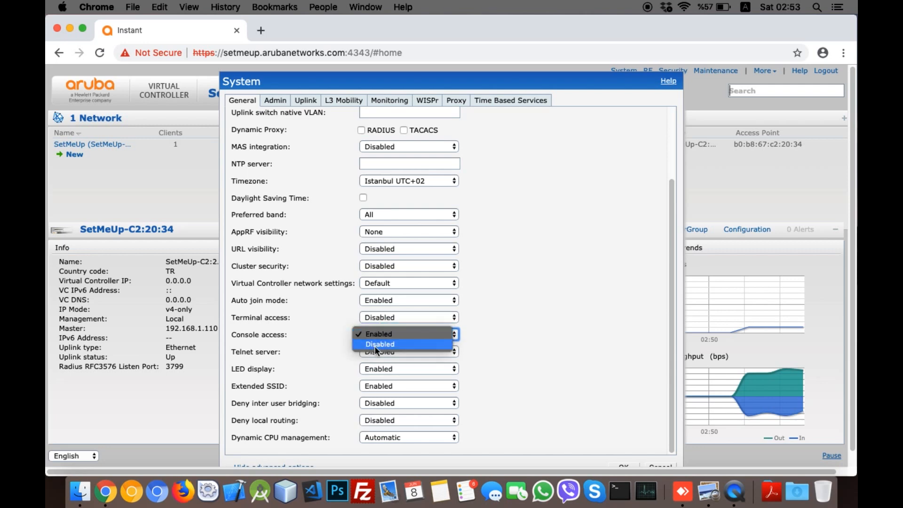
pyautogui.click(375, 343)
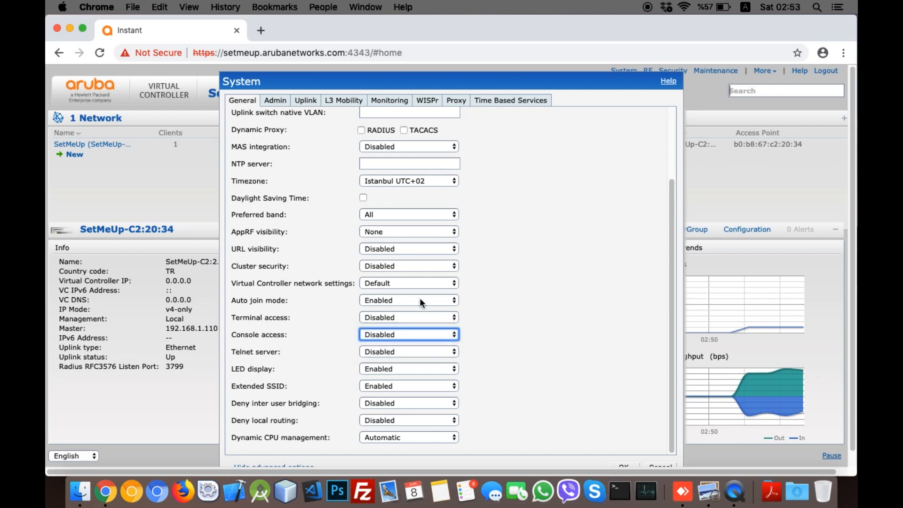
pyautogui.click(380, 385)
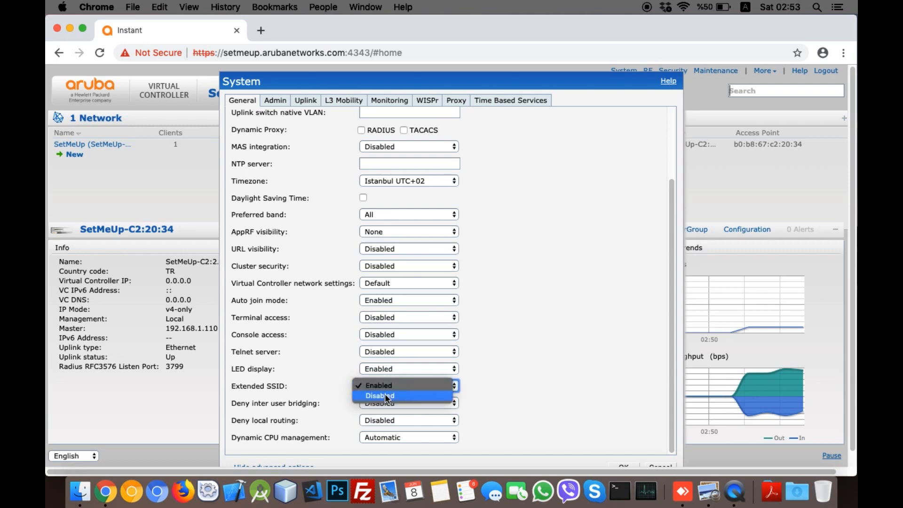
pyautogui.click(385, 393)
pyautogui.scroll(-1, 385, 393)
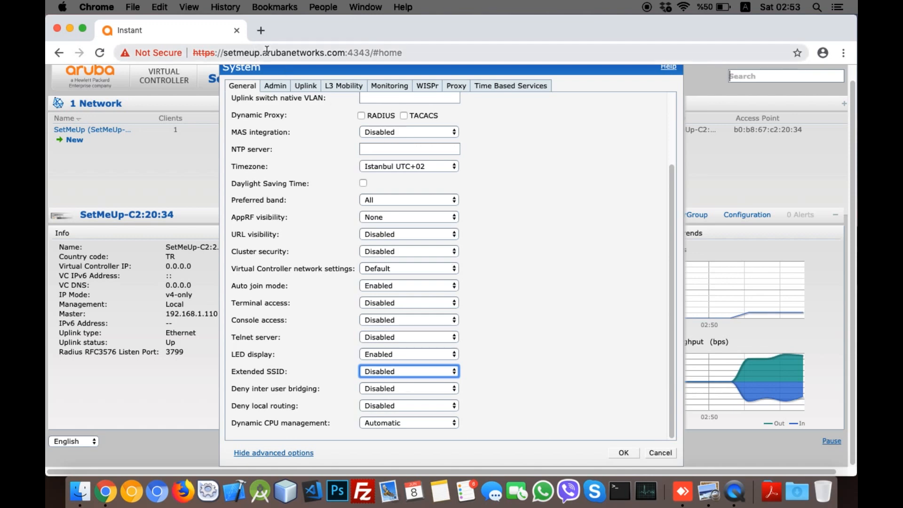
pyautogui.click(286, 87)
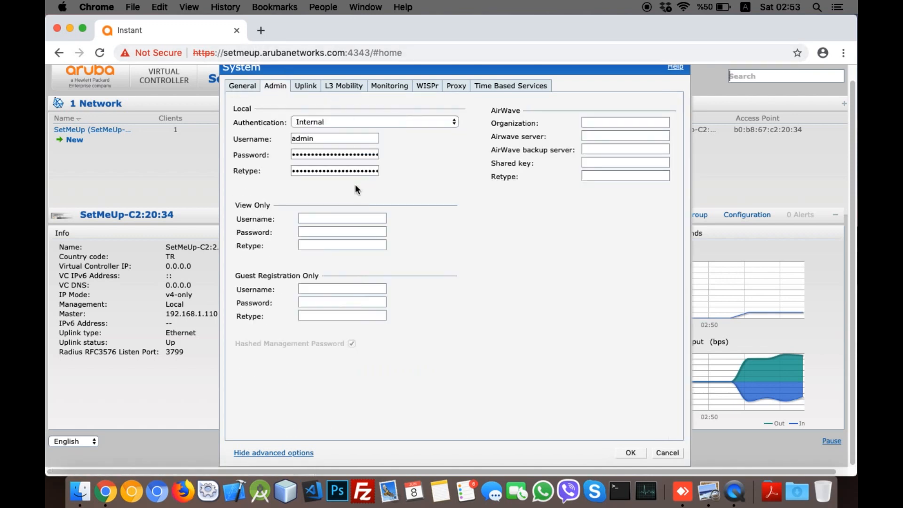
# Step: Check the admin password fields, save the System settings and acknowledge the reboot-required notice
pyautogui.doubleClick(322, 151)
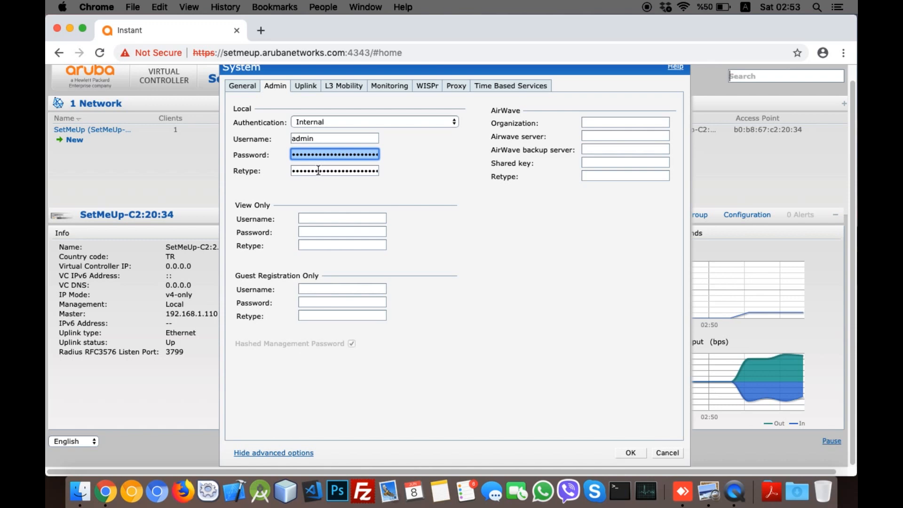
pyautogui.doubleClick(318, 171)
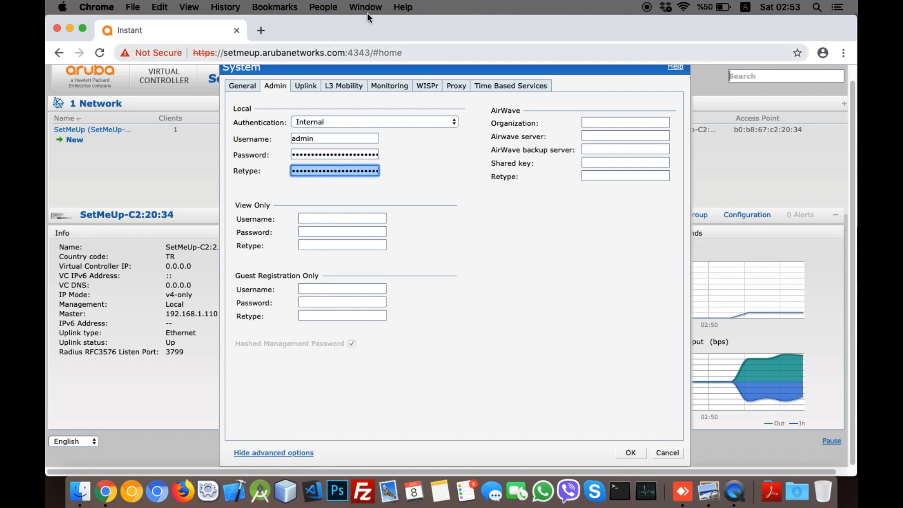
pyautogui.click(630, 452)
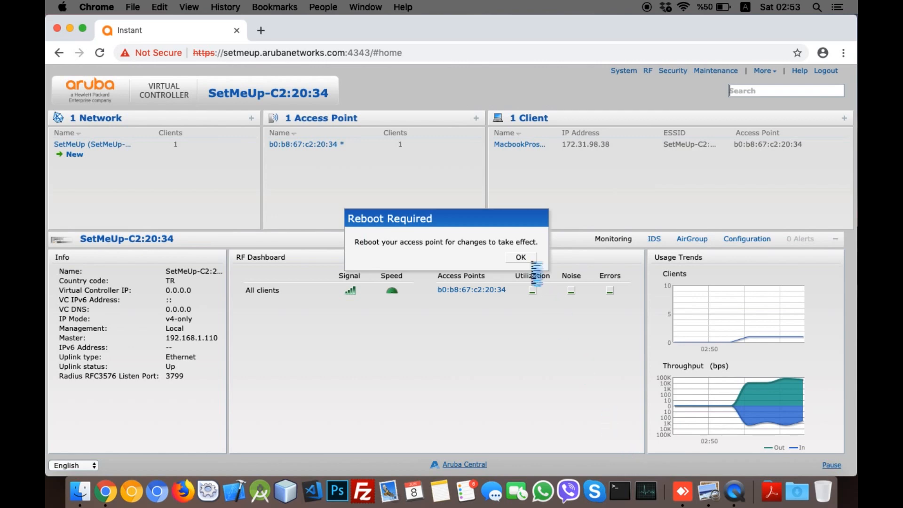
pyautogui.click(520, 256)
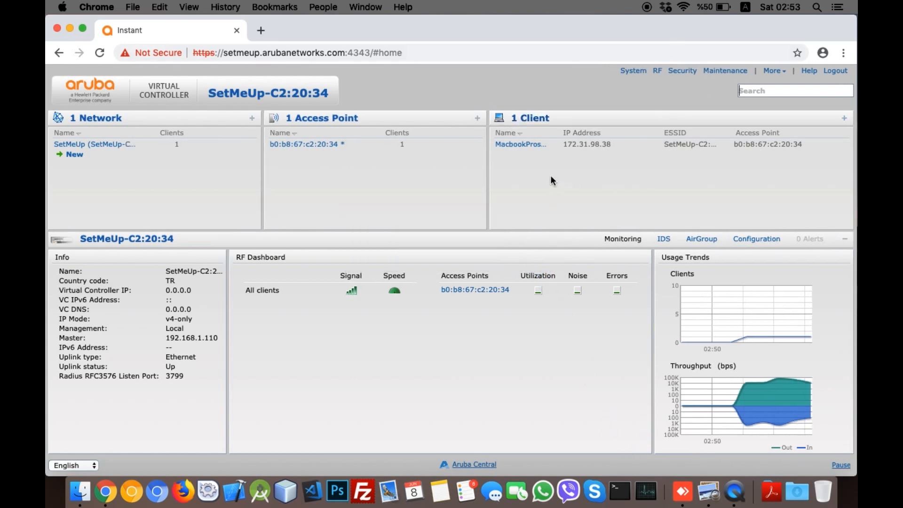
pyautogui.hotkey('ctrl', 'Right')
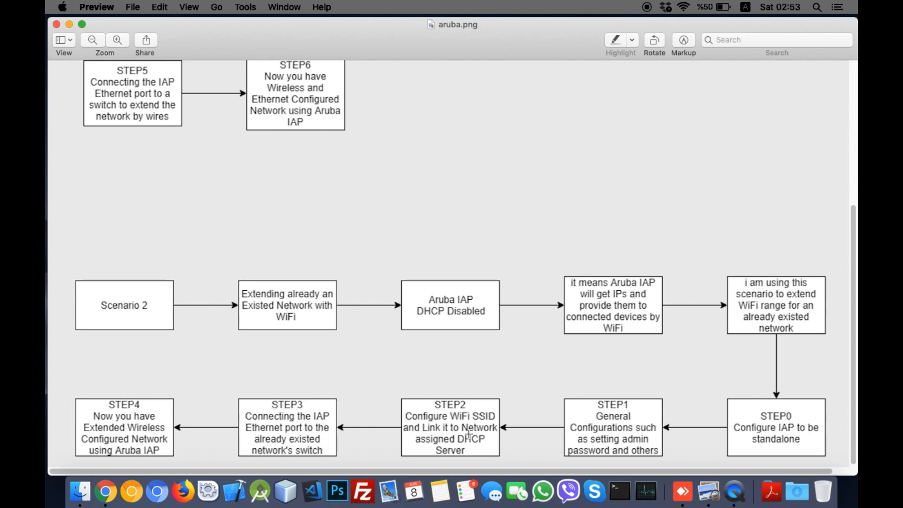
pyautogui.hotkey('ctrl', 'Left')
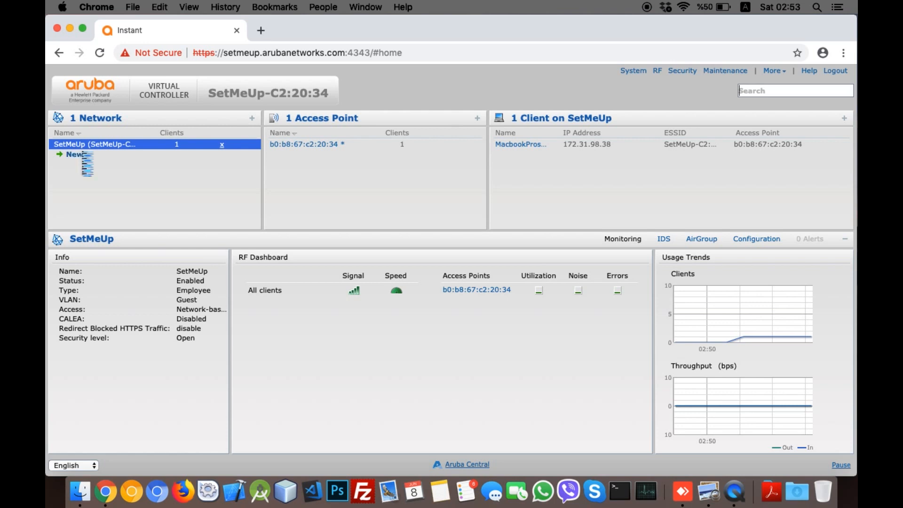
# Step: Start a new WLAN named 'TarikScene2Tes' and advance the wizard to the VLAN step
pyautogui.click(75, 154)
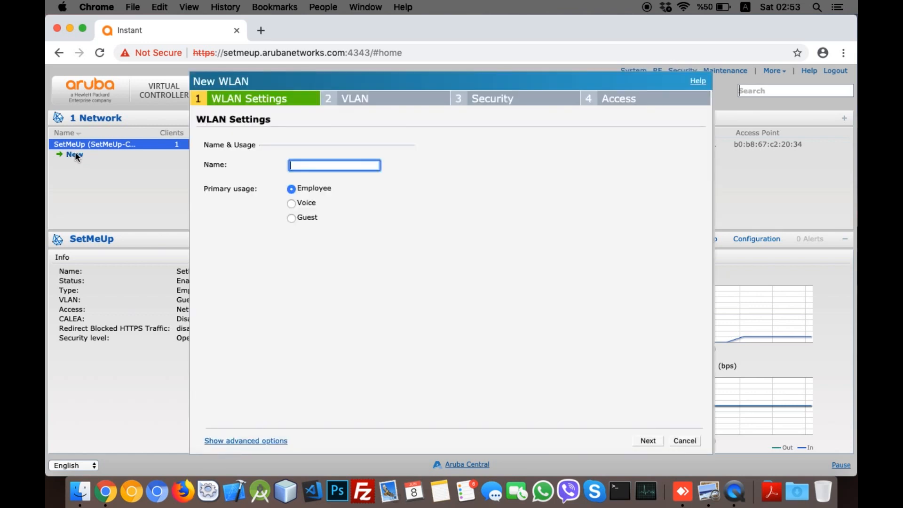
pyautogui.write('TarikScene2Test')
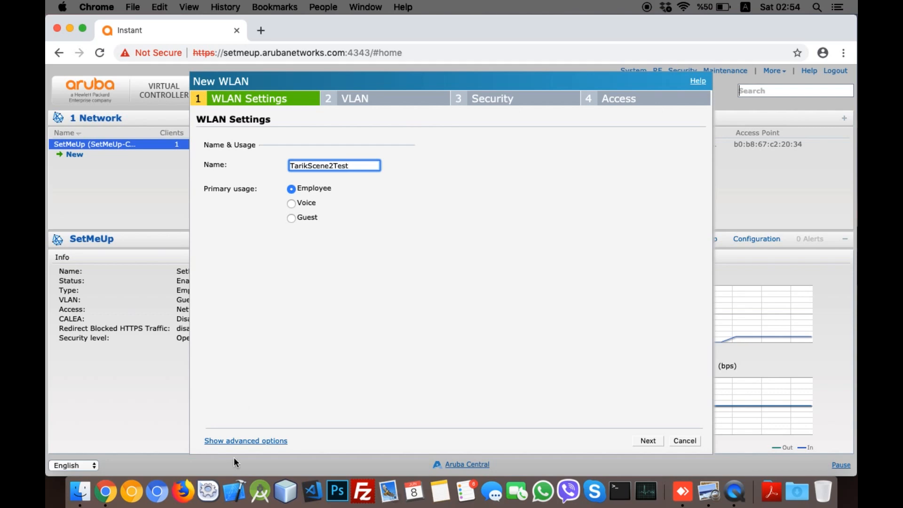
pyautogui.click(235, 441)
pyautogui.scroll(-5, 369, 367)
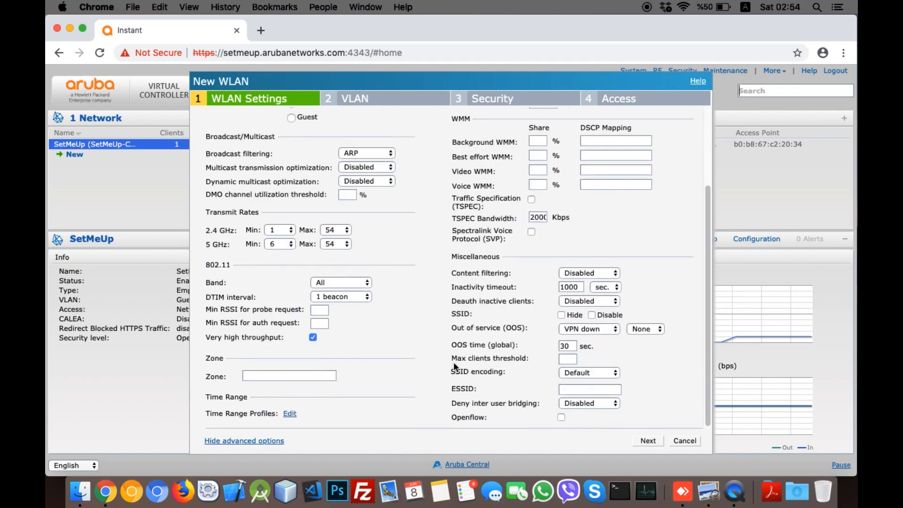
pyautogui.scroll(5, 454, 366)
pyautogui.click(209, 442)
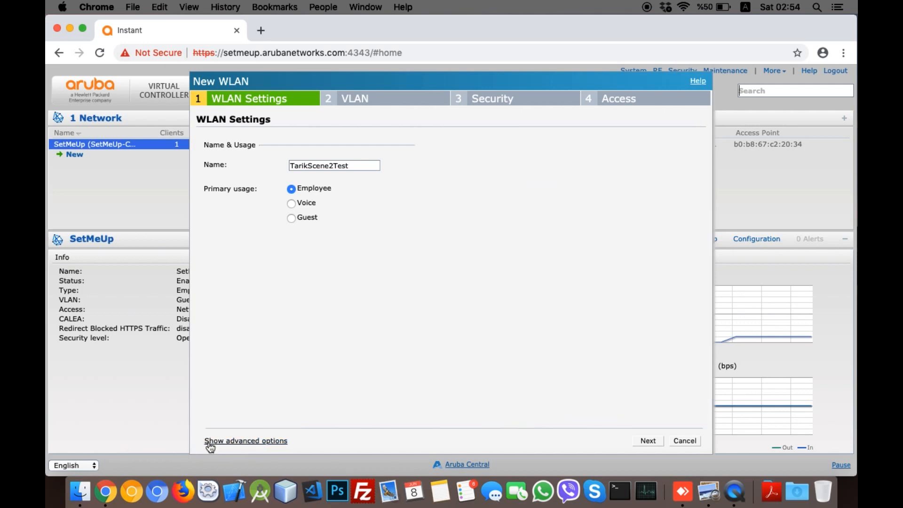
pyautogui.click(645, 441)
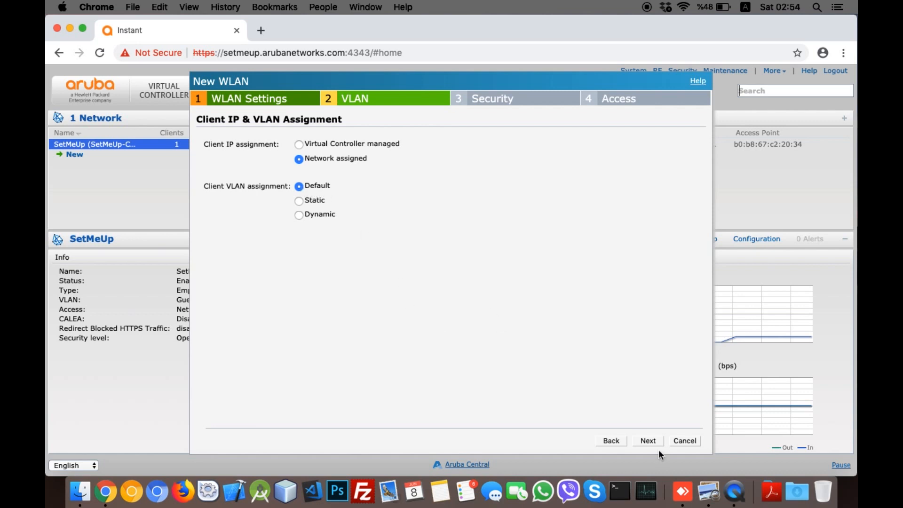
# Step: Enter and confirm a WPA-2 Personal passphrase, keep Unrestricted access, and finish the wizard
pyautogui.click(647, 441)
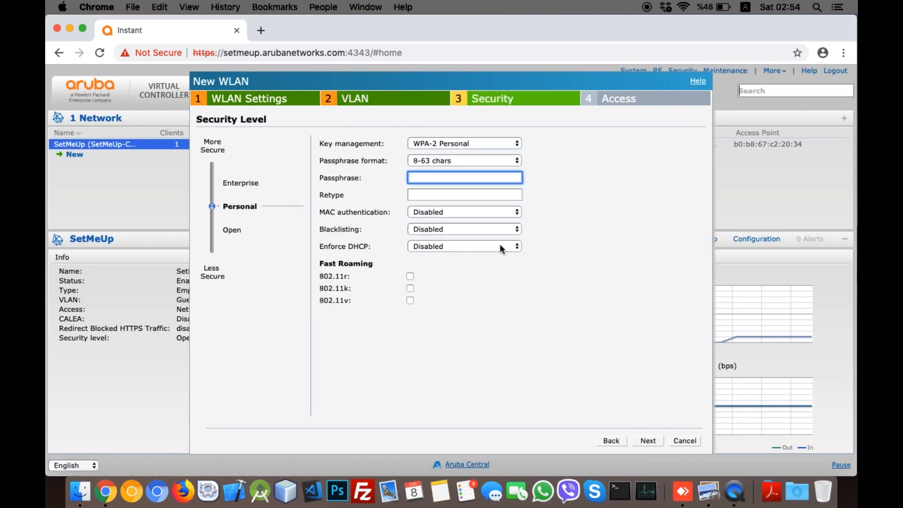
pyautogui.write('password1')
pyautogui.click(444, 197)
pyautogui.write('password12')
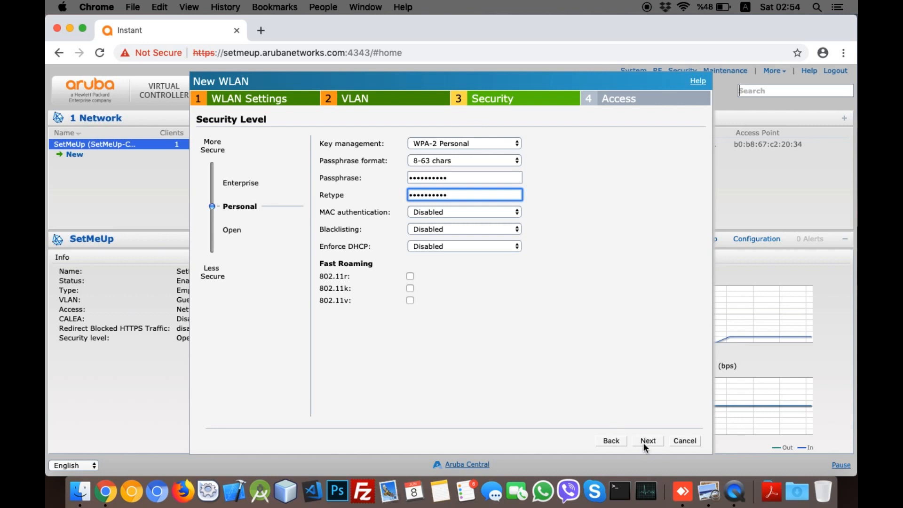
pyautogui.press('super+a')
pyautogui.click(648, 441)
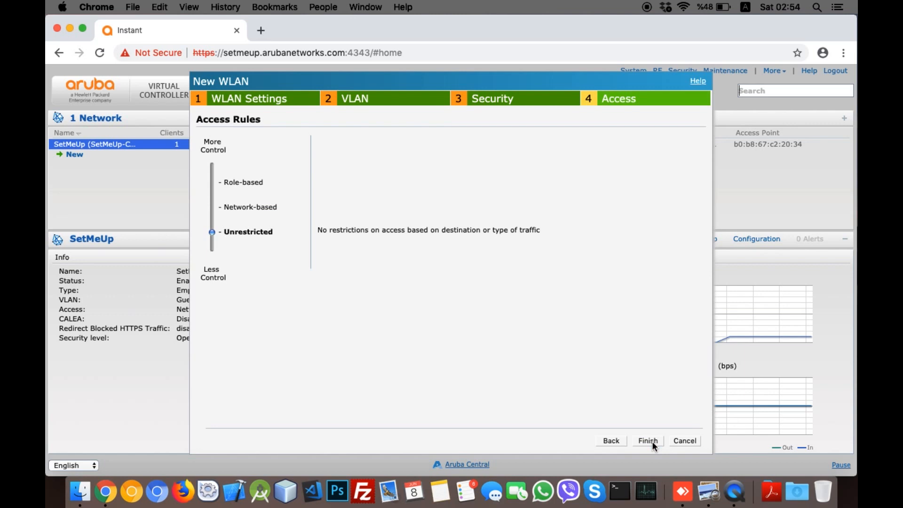
pyautogui.click(651, 441)
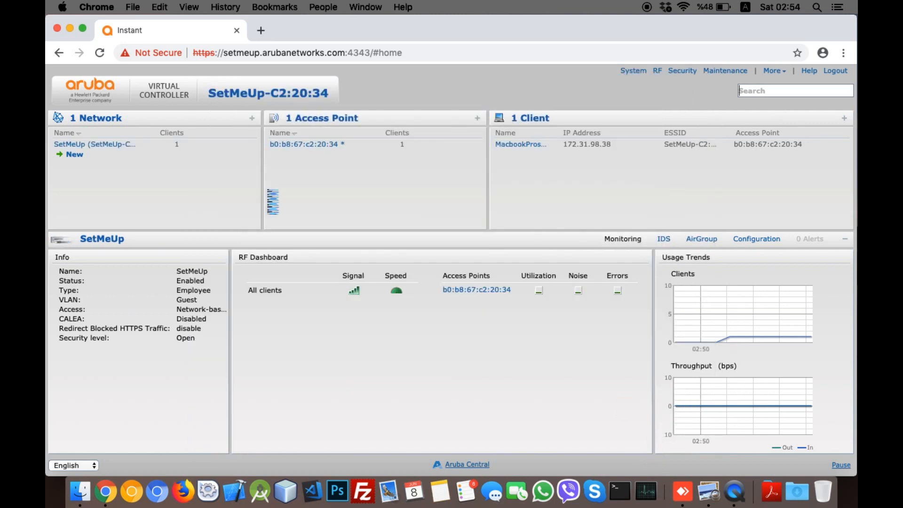
# Step: Show the SetMeUp-C2:20:34 virtual controller's summary details
pyautogui.click(141, 164)
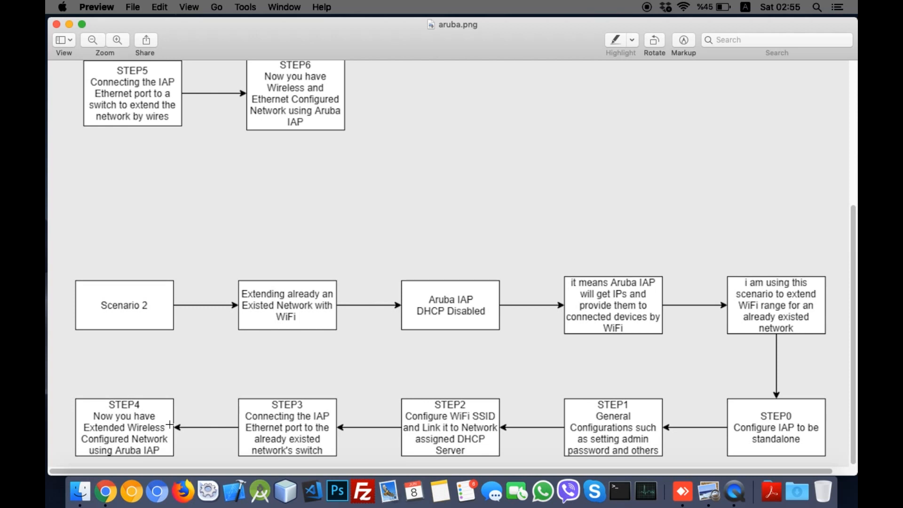
# Step: Check the Mac's current Wi-Fi network in the menu bar, then return to the Aruba Instant dashboard
pyautogui.click(685, 10)
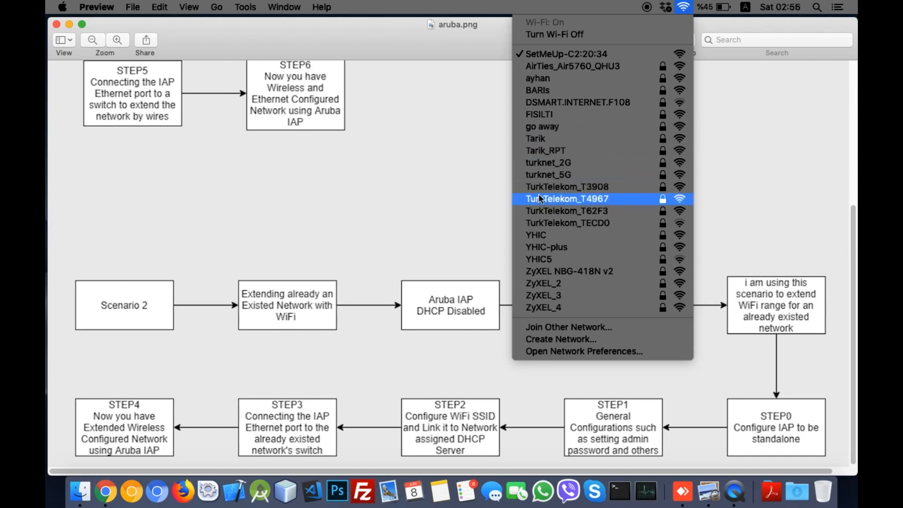
pyautogui.click(446, 203)
pyautogui.hotkey('ctrl', 'Left')
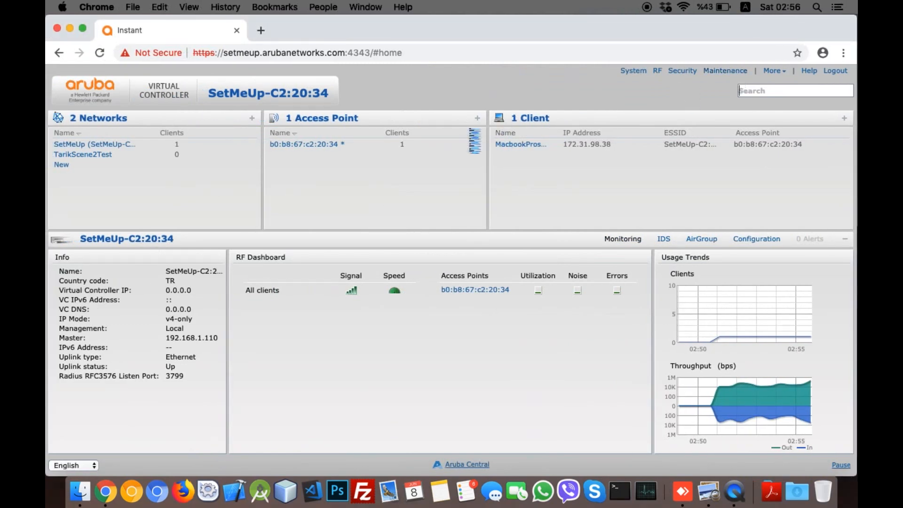
# Step: Reboot all access points, including b0:b8:67:c2:20:34, from the Maintenance Reboot tab
pyautogui.click(457, 102)
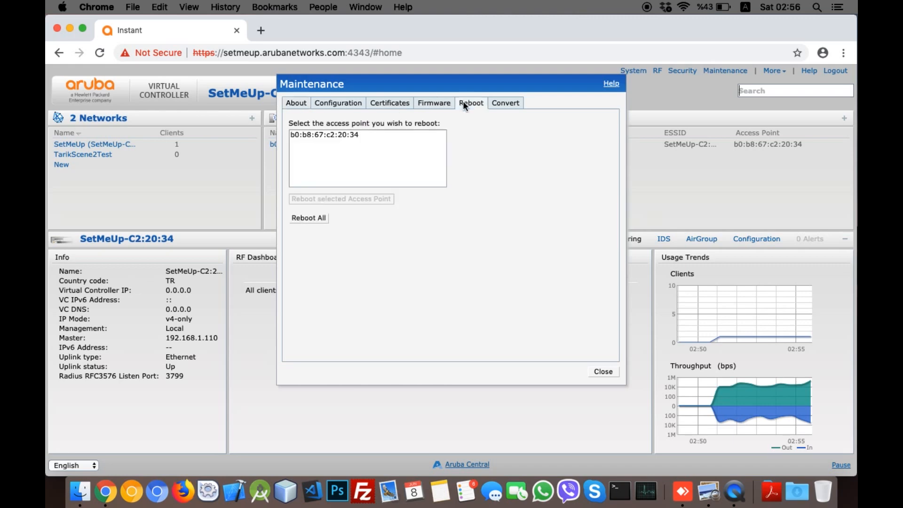
pyautogui.click(349, 134)
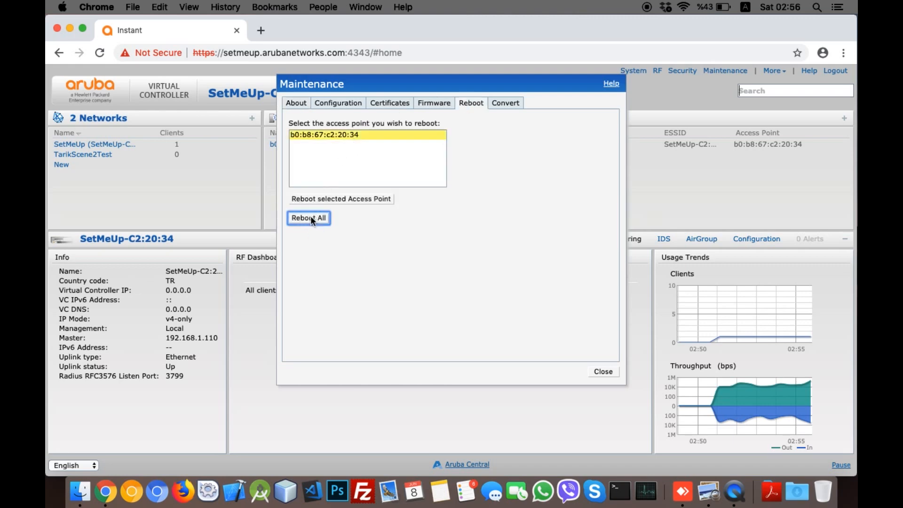
pyautogui.click(309, 218)
pyautogui.click(425, 282)
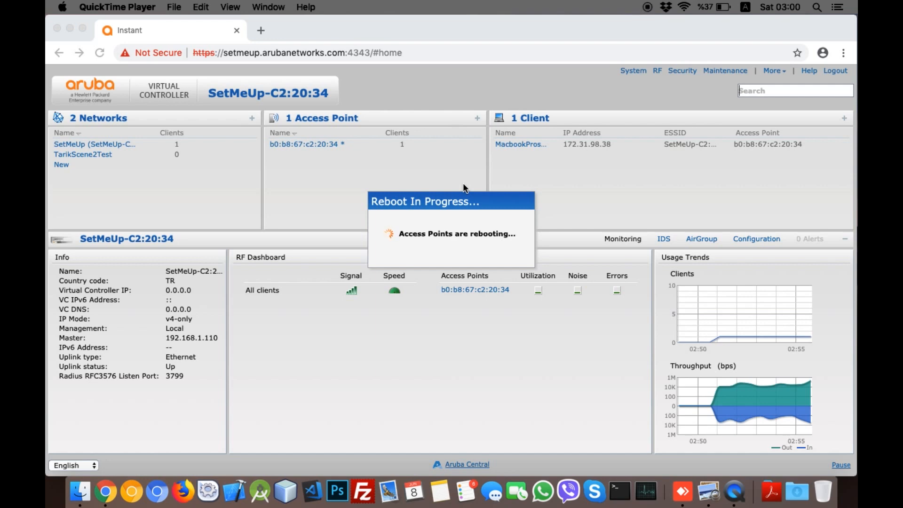
# Step: Join the Mac to the TarikScene2Test Wi-Fi network using its WPA2 password
pyautogui.click(684, 8)
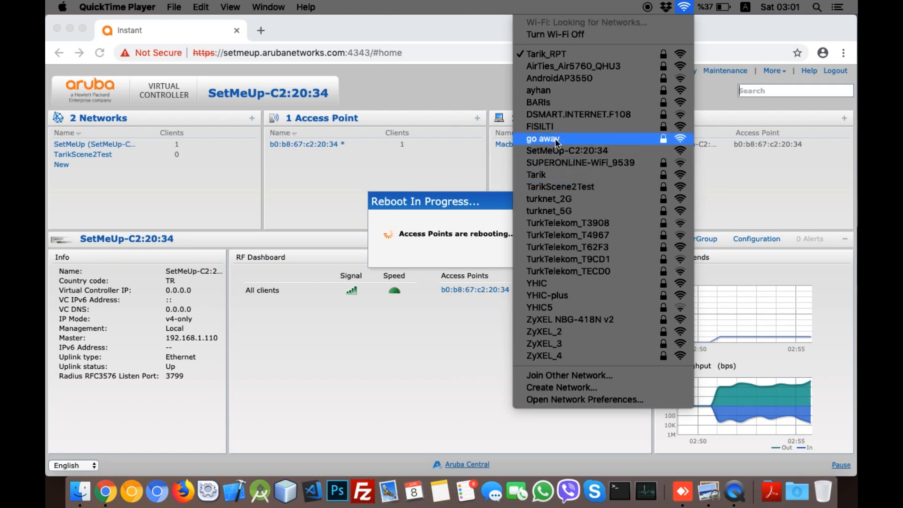
pyautogui.click(670, 18)
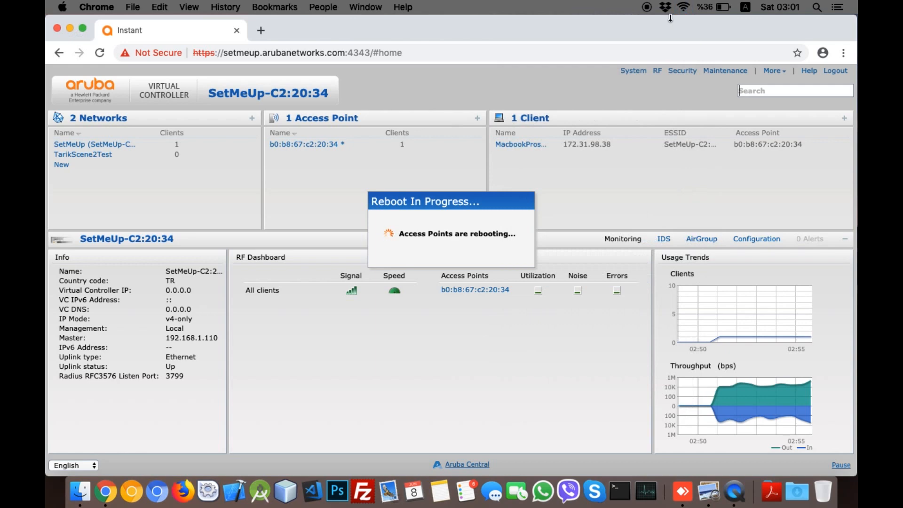
pyautogui.click(682, 7)
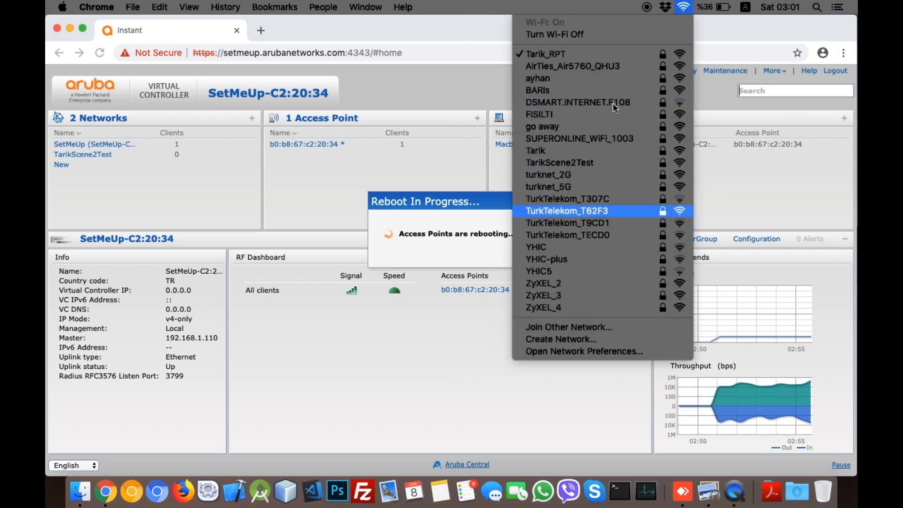
pyautogui.click(591, 164)
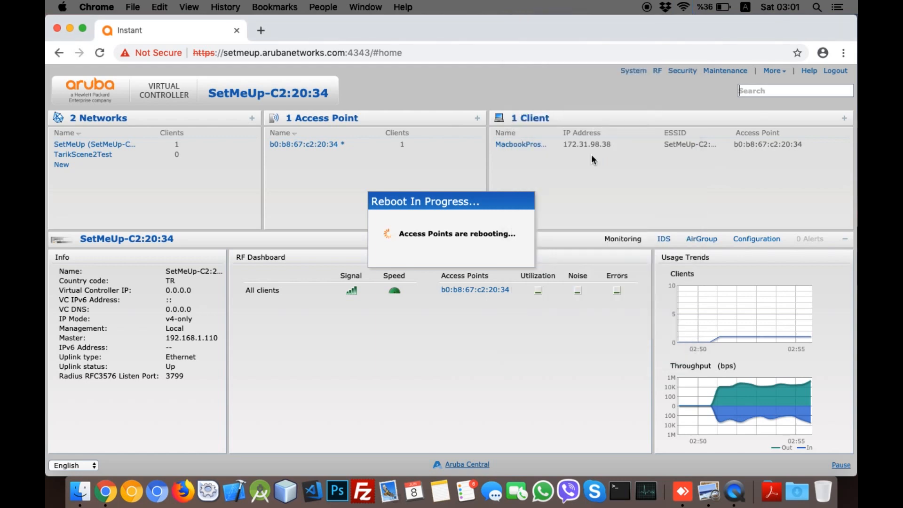
pyautogui.write('•••••••••')
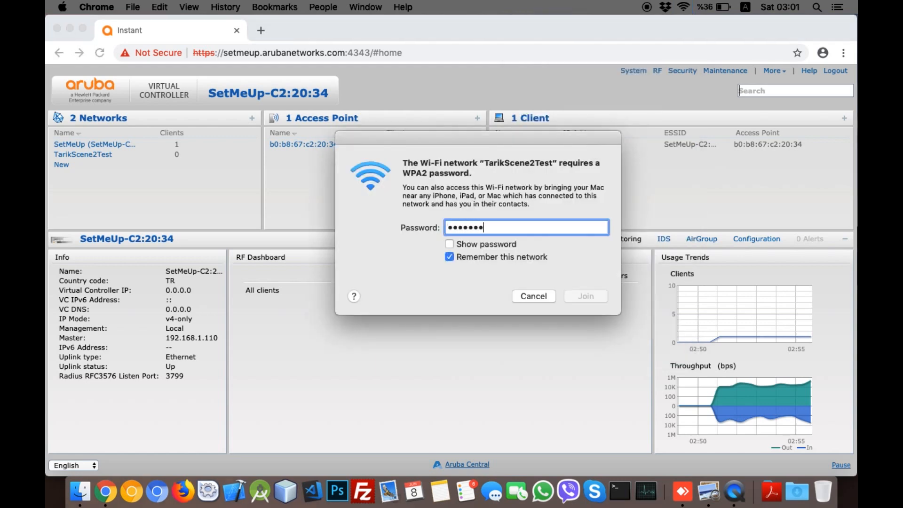
pyautogui.write('••')
pyautogui.click(579, 295)
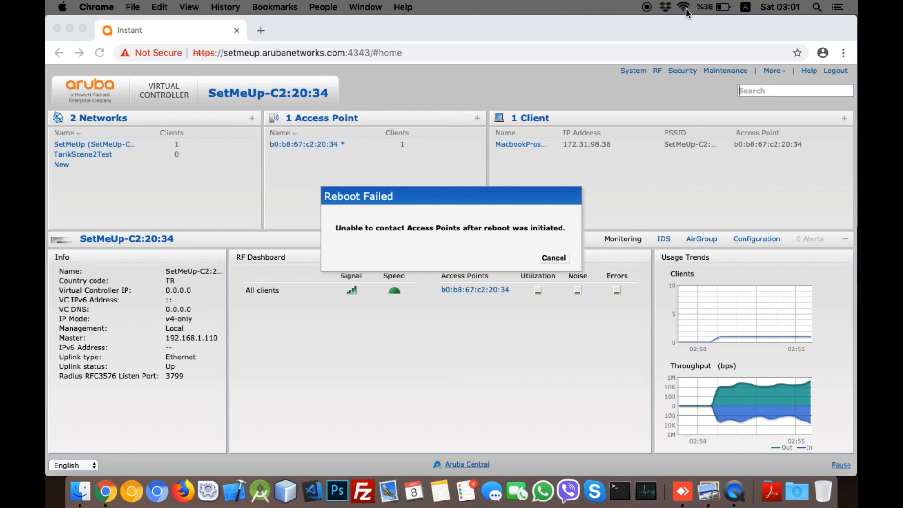
# Step: Check the Mac's Wi-Fi connection and dismiss the Reboot Failed message
pyautogui.click(684, 7)
pyautogui.click(672, 7)
pyautogui.click(543, 259)
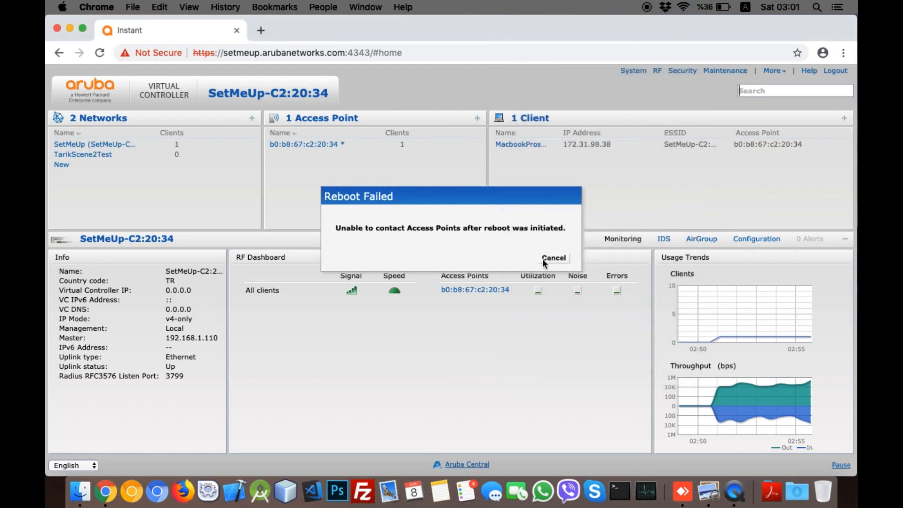
# Step: Reload the controller page, log back in as admin, and close the Cloud Management offer and details panel
pyautogui.click(421, 52)
pyautogui.press('Return')
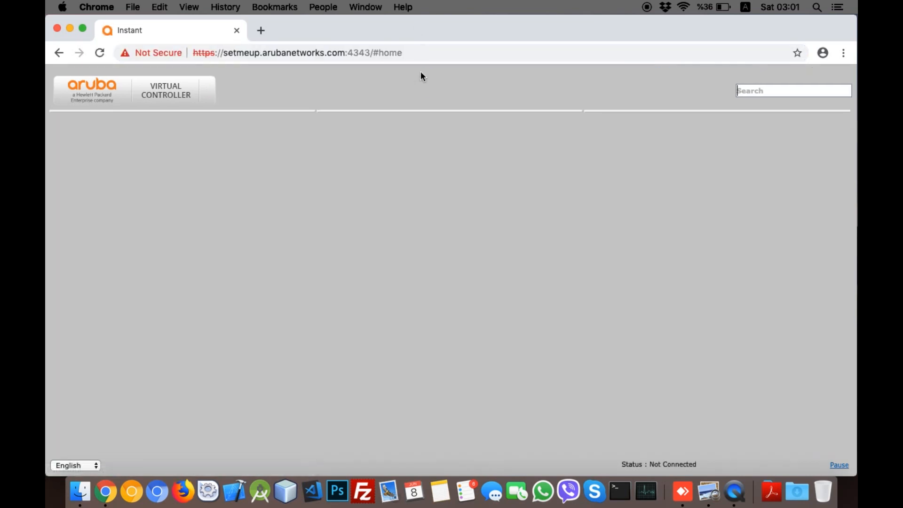
pyautogui.write('admin')
pyautogui.press('Tab')
pyautogui.write('admin')
pyautogui.press('Return')
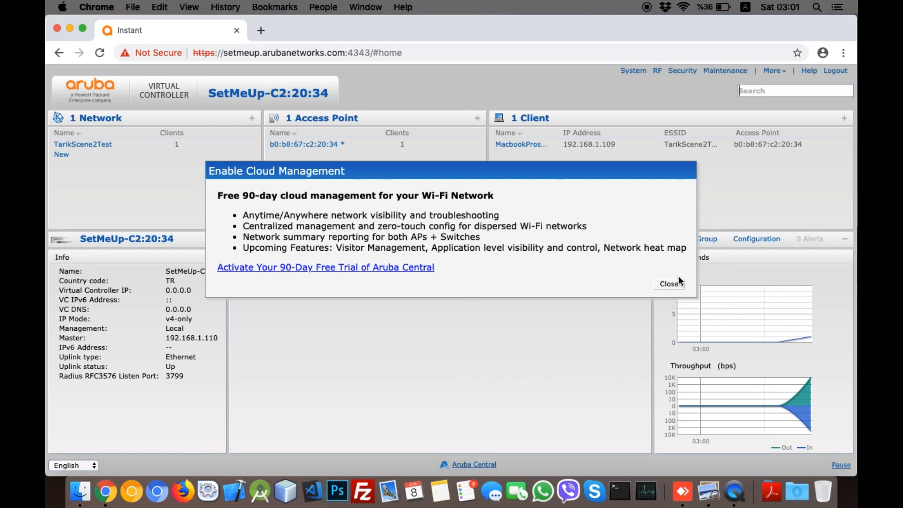
pyautogui.click(670, 283)
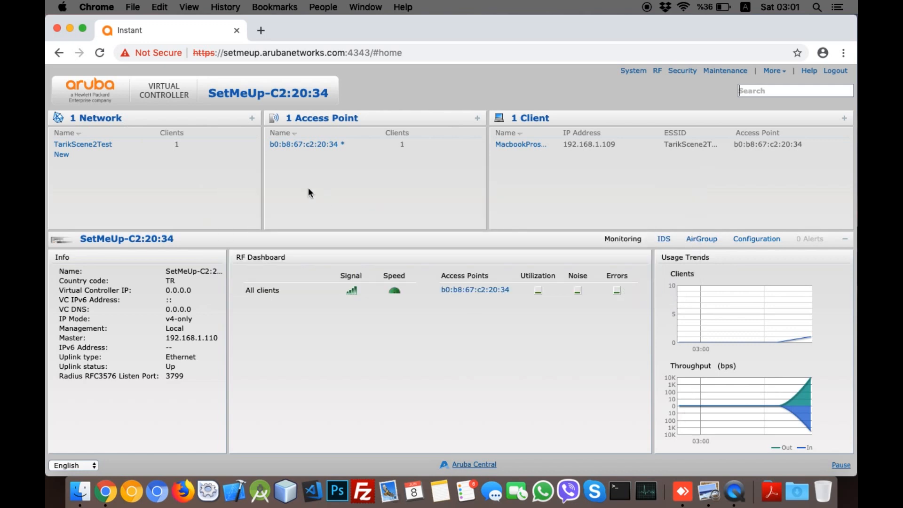
pyautogui.click(444, 241)
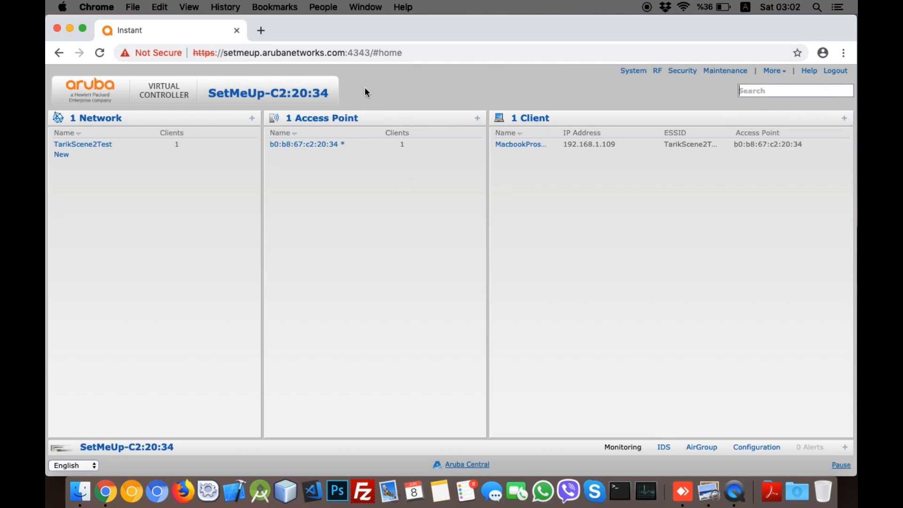
# Step: Load google.com in a new Chrome tab, then open the Mac's Network preferences
pyautogui.click(264, 32)
pyautogui.write('google.com')
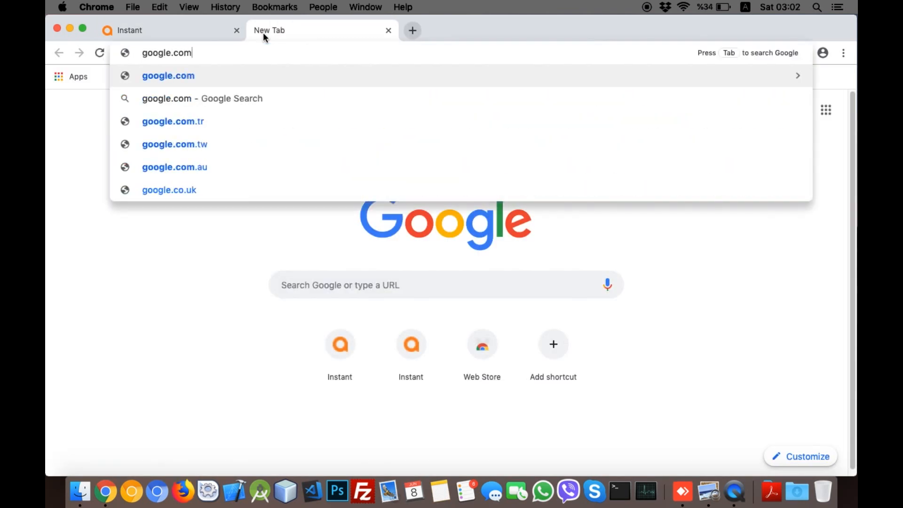
pyautogui.press('Return')
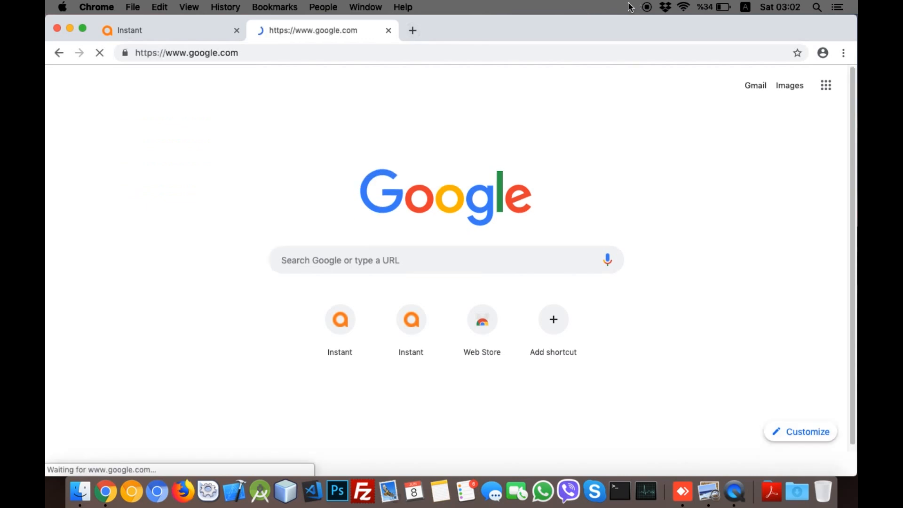
pyautogui.click(683, 8)
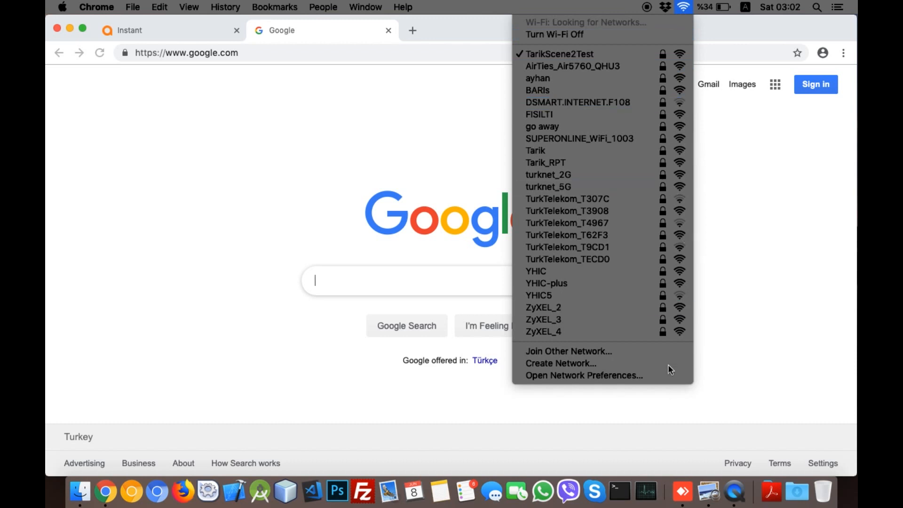
pyautogui.click(656, 377)
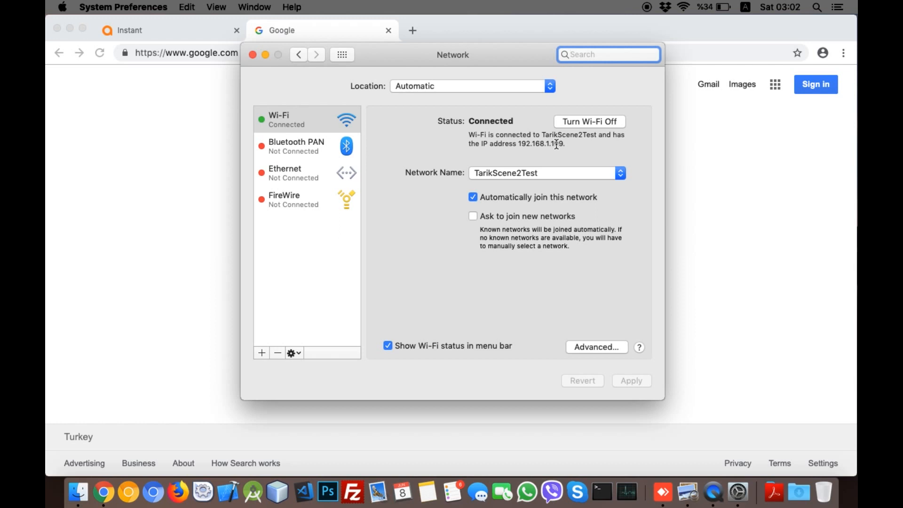
# Step: Close Network preferences and the Google tab, then switch to the aruba.png diagram desktop
pyautogui.click(252, 55)
pyautogui.click(260, 47)
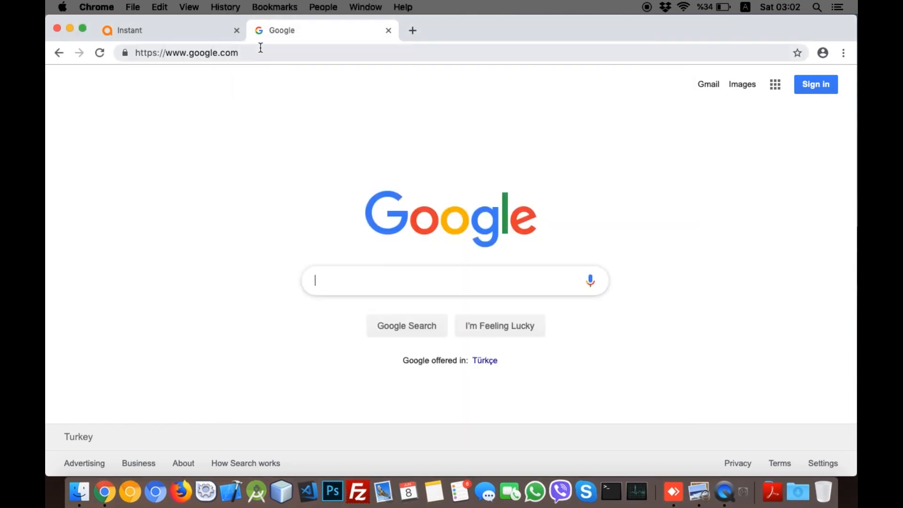
pyautogui.click(389, 32)
pyautogui.hotkey('ctrl', 'Right')
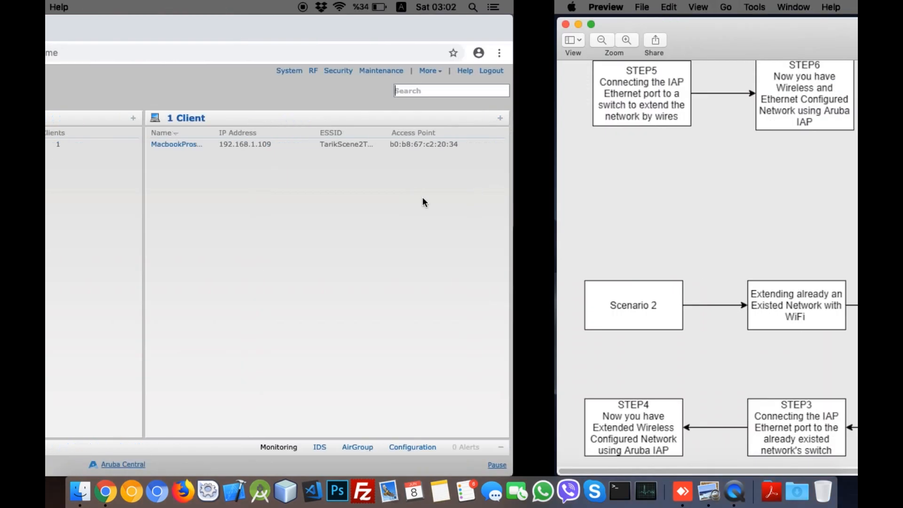